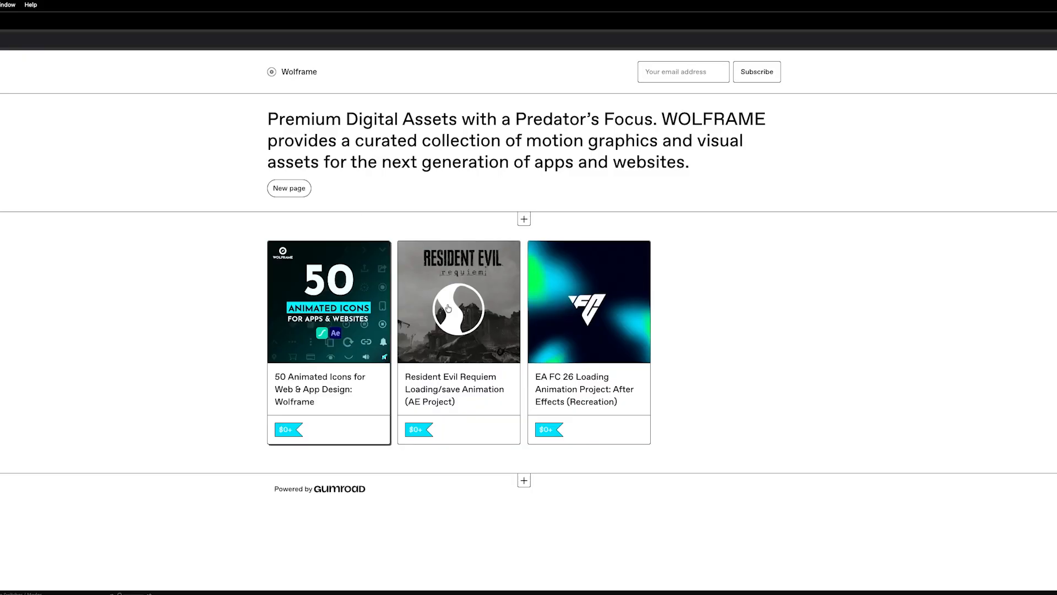
Step: Open the EA FC 26 Loading Animation product page and watch its preview video
{"action": "left_click", "coordinate": [584, 304]}
{"action": "left_click", "coordinate": [819, 232]}
{"action": "left_click", "coordinate": [519, 234]}
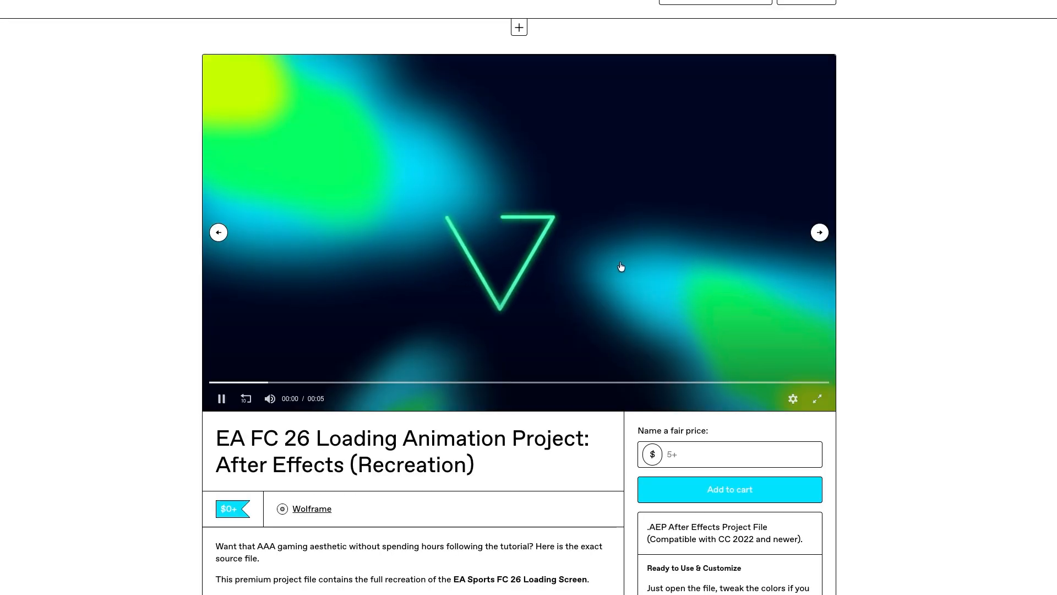
{"action": "scroll", "coordinate": [621, 267], "scroll_direction": "down", "scroll_amount": 2}
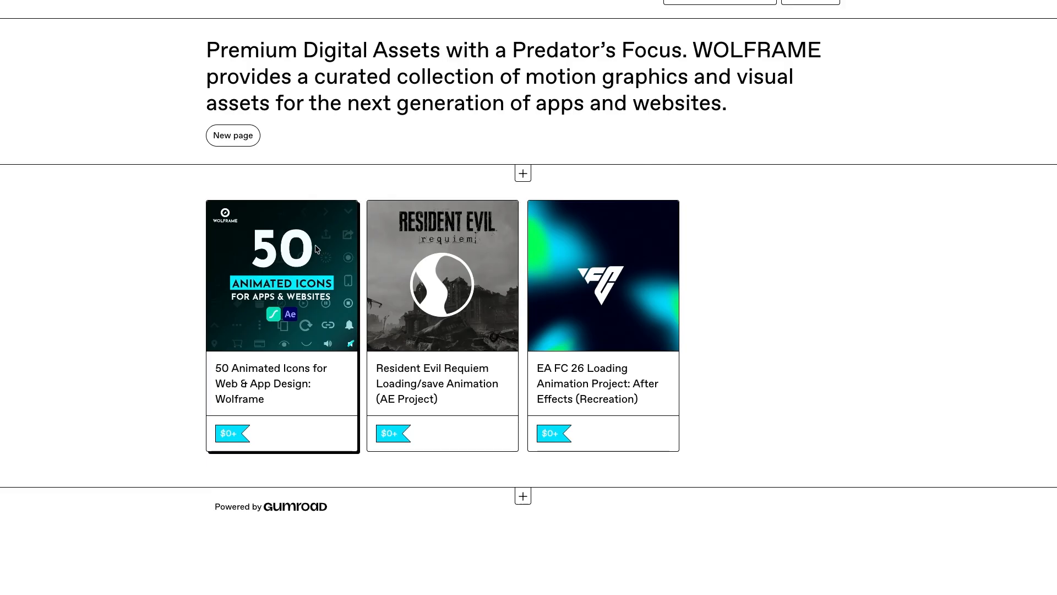
{"action": "left_click", "coordinate": [317, 249]}
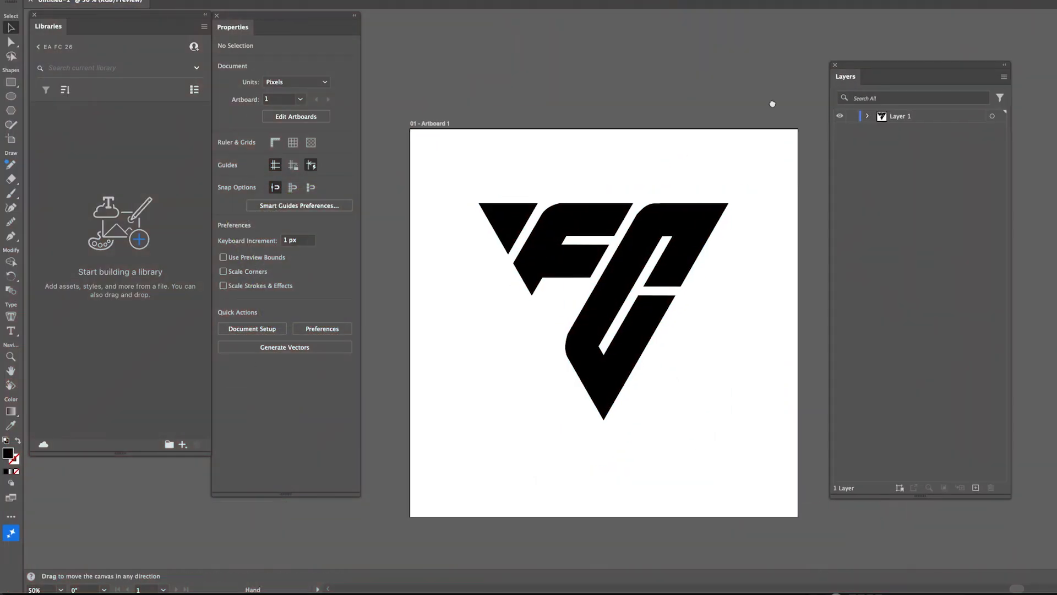
{"action": "left_click", "coordinate": [870, 141]}
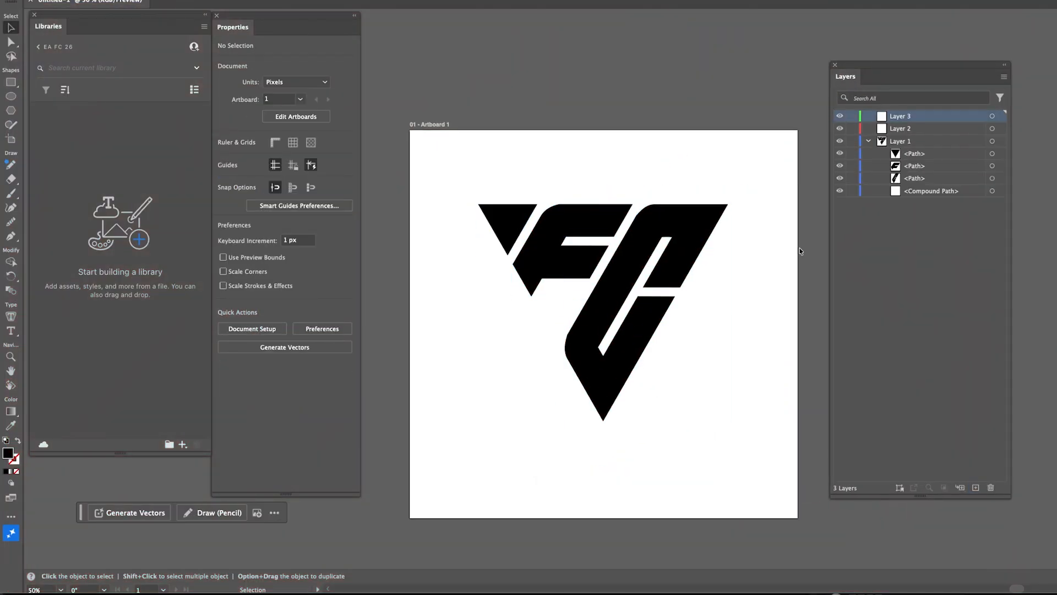
{"action": "left_click", "coordinate": [914, 154]}
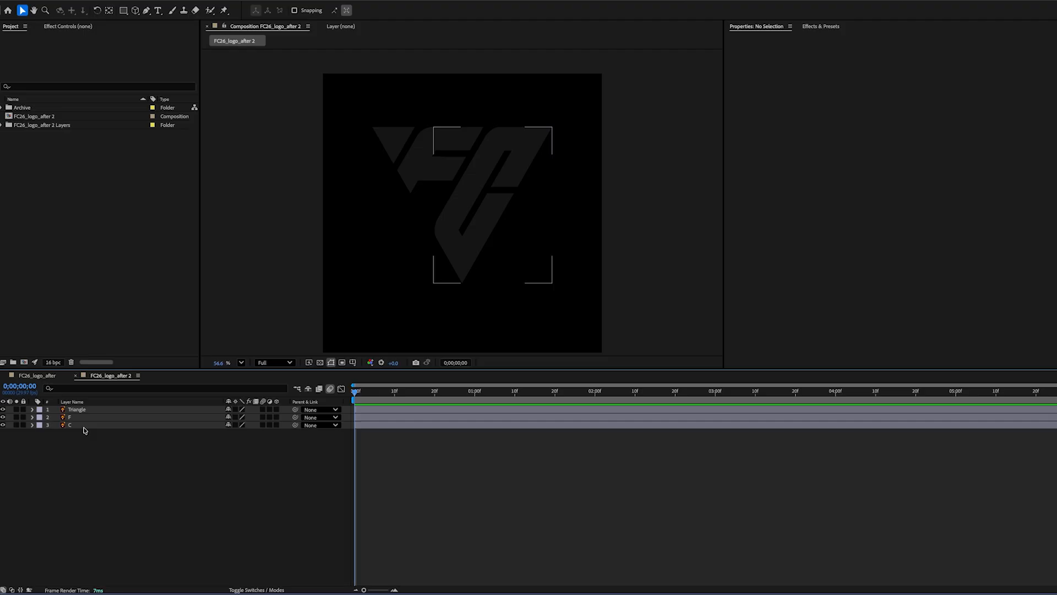
Step: Select the Triangle, F and C logo layers and create shapes from the vector layers
{"action": "left_click", "coordinate": [25, 117]}
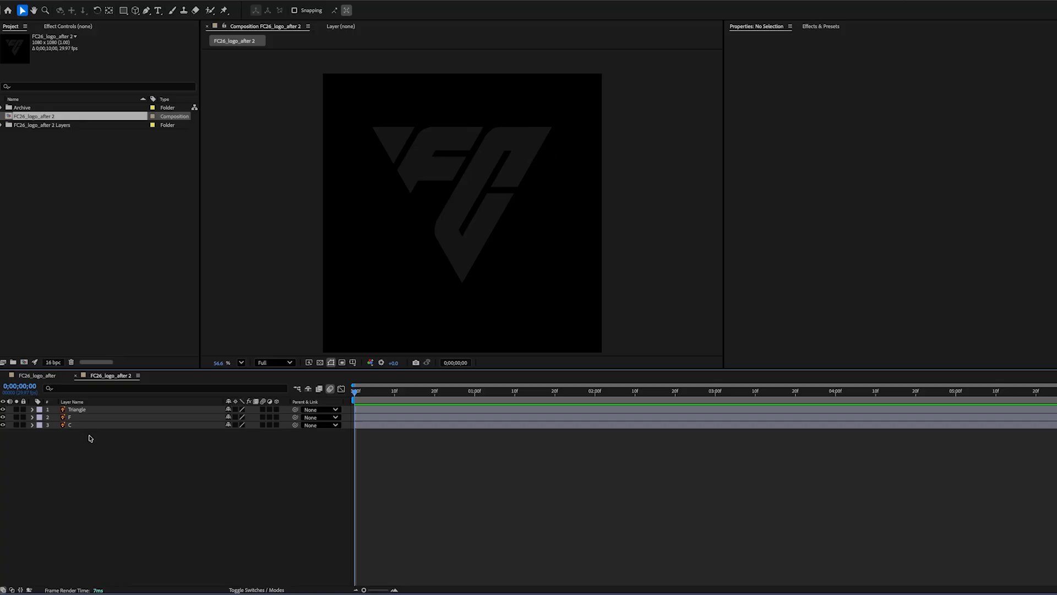
{"action": "left_click_drag", "start_coordinate": [91, 441], "coordinate": [77, 412]}
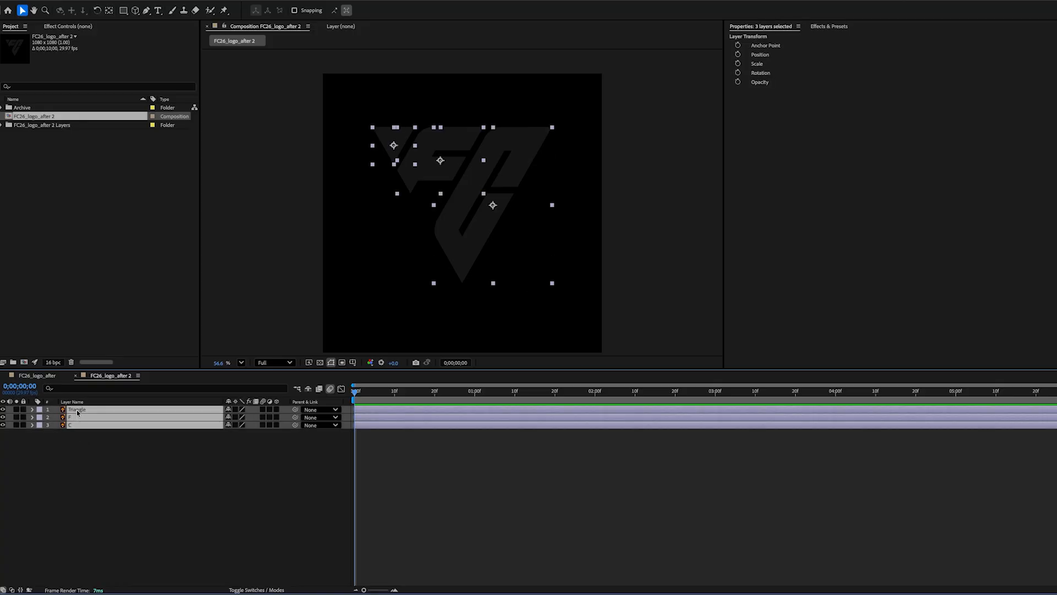
{"action": "right_click", "coordinate": [79, 413]}
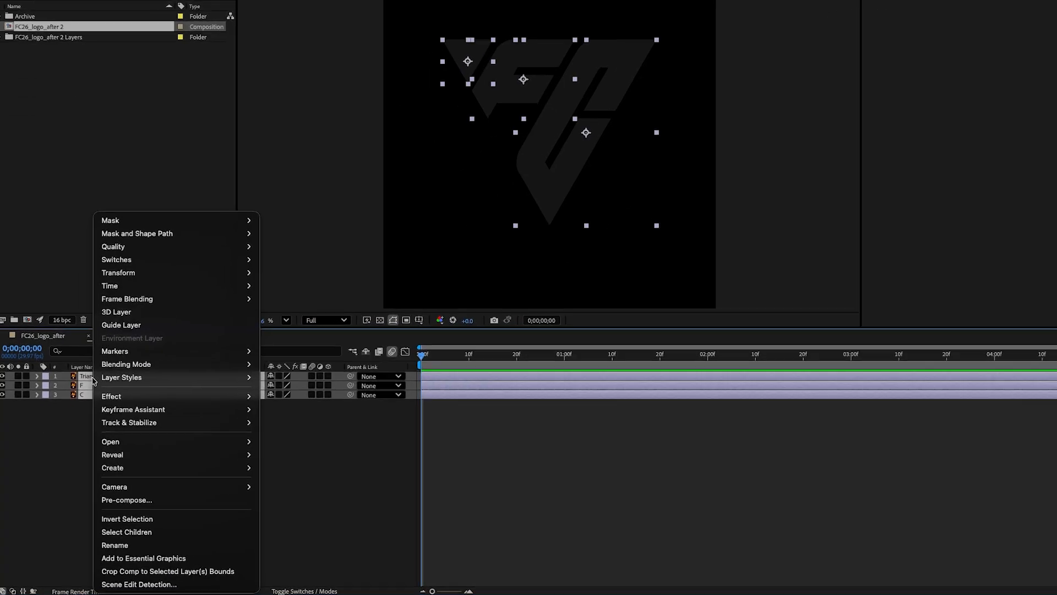
{"action": "mouse_move", "coordinate": [181, 485]}
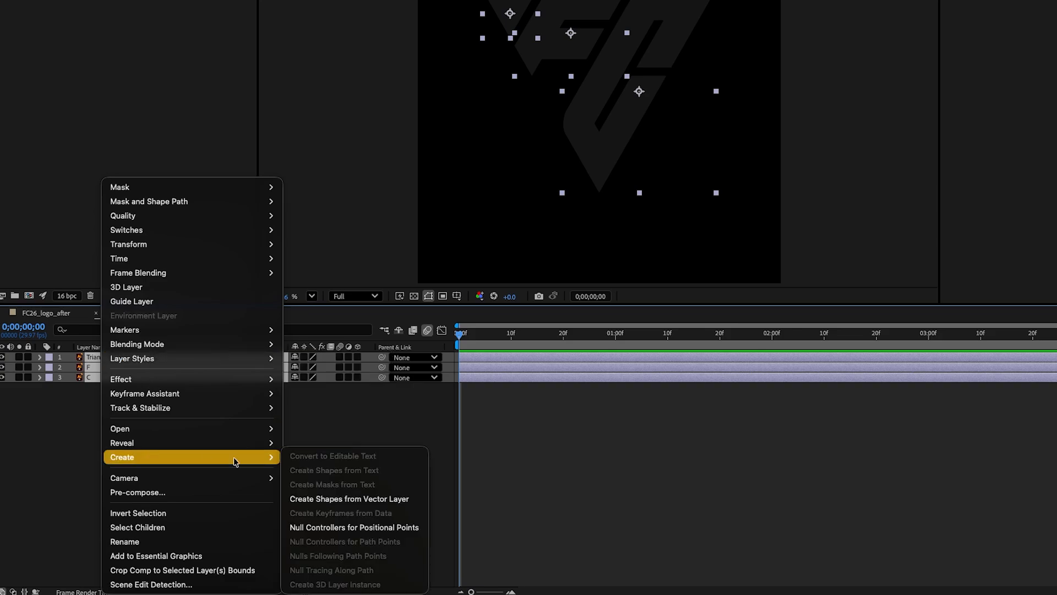
{"action": "left_click", "coordinate": [355, 500]}
Step: Delete the original C, F and Triangle vector layers, keeping only their outline shape layers
{"action": "left_click", "coordinate": [88, 407]}
{"action": "key", "text": "Delete"}
{"action": "left_click", "coordinate": [93, 388]}
{"action": "key", "text": "Delete"}
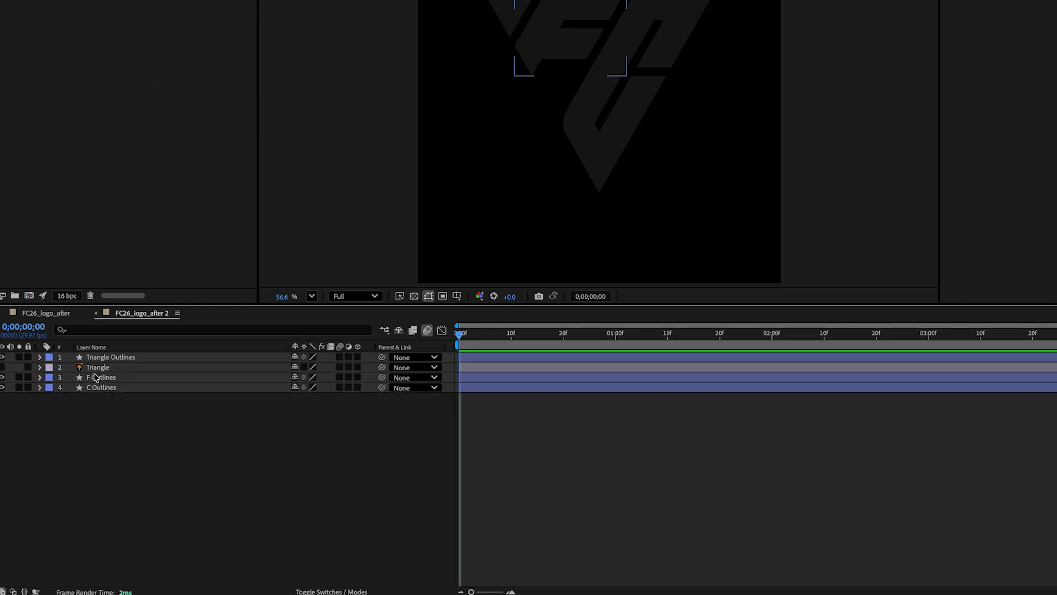
{"action": "left_click", "coordinate": [96, 368]}
{"action": "key", "text": "Delete"}
Step: Hide the Triangle Outlines, F Outlines and C Outlines layers
{"action": "left_click", "coordinate": [2, 357]}
{"action": "left_click", "coordinate": [2, 367]}
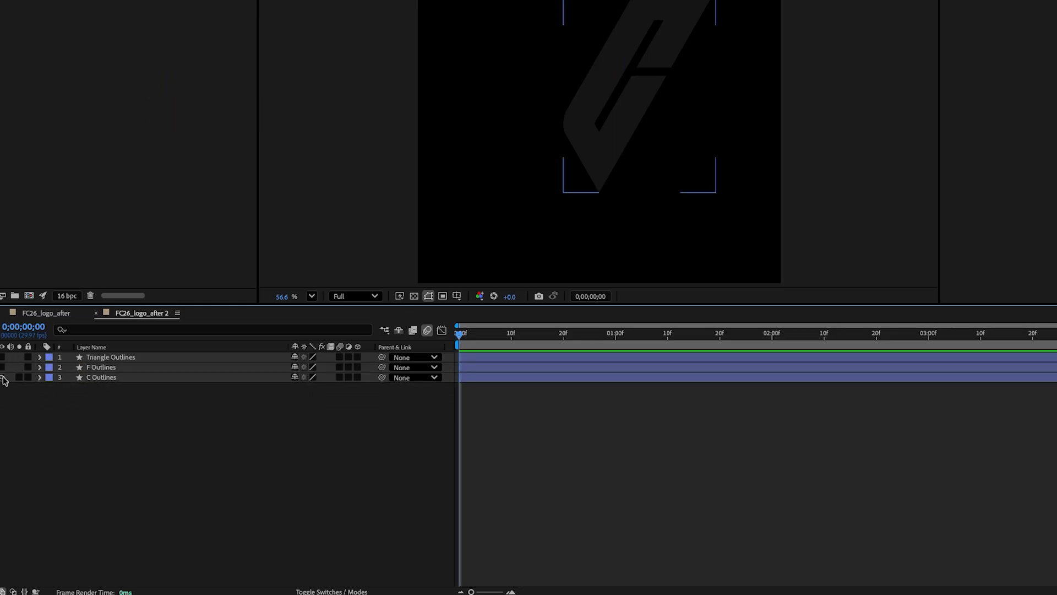
{"action": "left_click", "coordinate": [3, 377]}
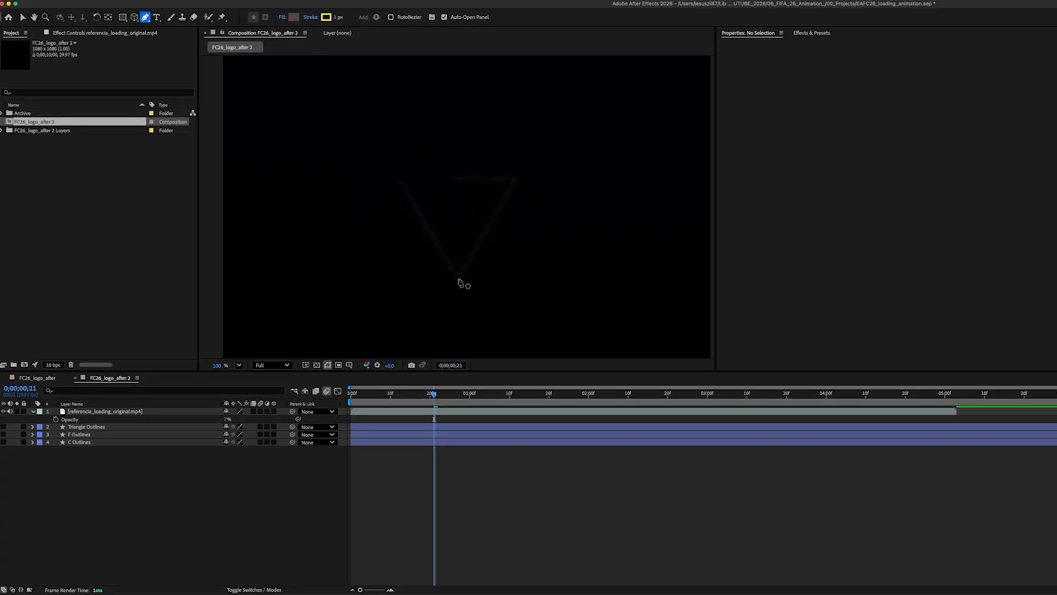
Step: Draw a closed triangle path over the reference triangle with the Pen tool and set its stroke width to 8 px
{"action": "left_click", "coordinate": [458, 278]}
{"action": "left_click", "coordinate": [516, 176]}
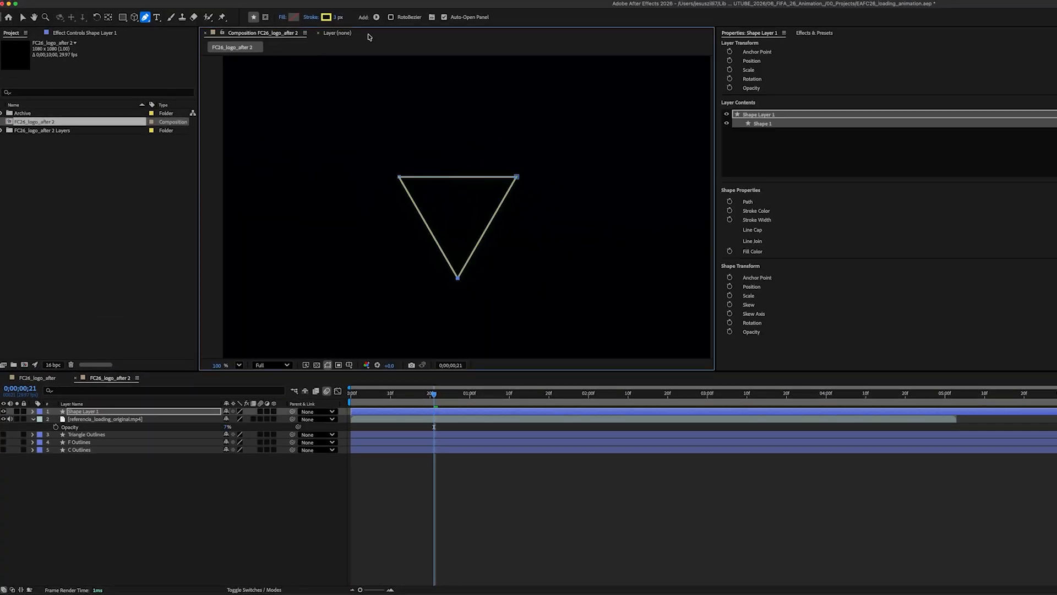
{"action": "left_click", "coordinate": [337, 17]}
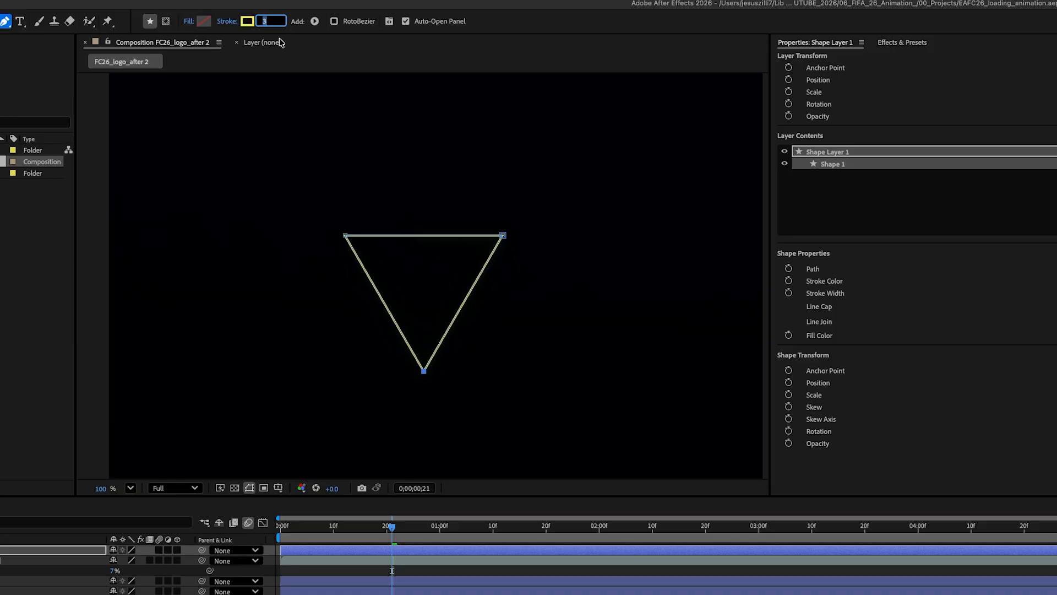
{"action": "type", "text": "8"}
{"action": "key", "text": "Return"}
Step: Set the triangle's stroke color to 40F58A
{"action": "key", "text": "v"}
{"action": "left_click", "coordinate": [351, 22]}
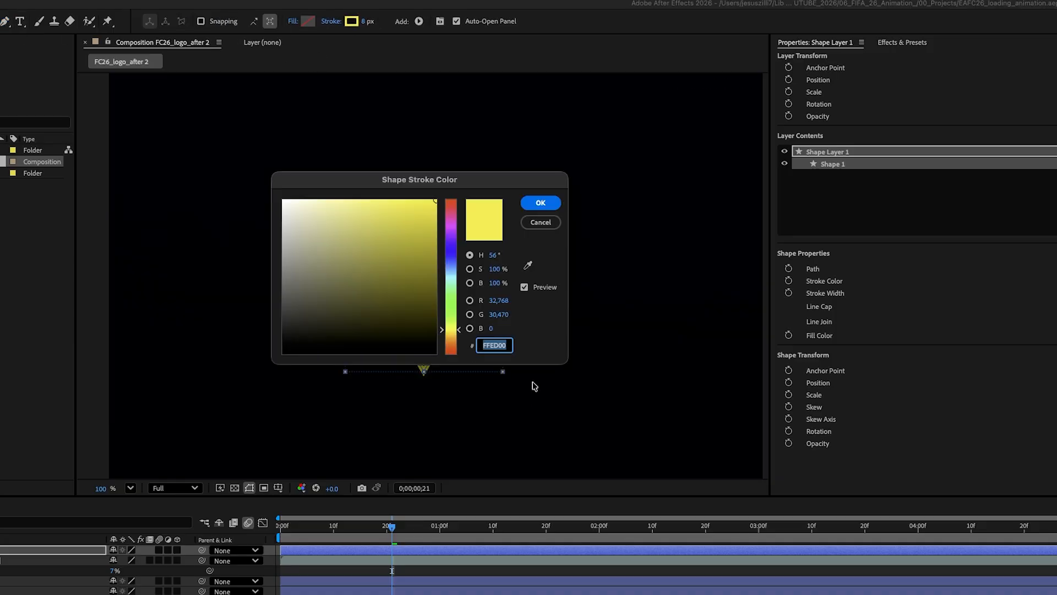
{"action": "type", "text": "40F58"}
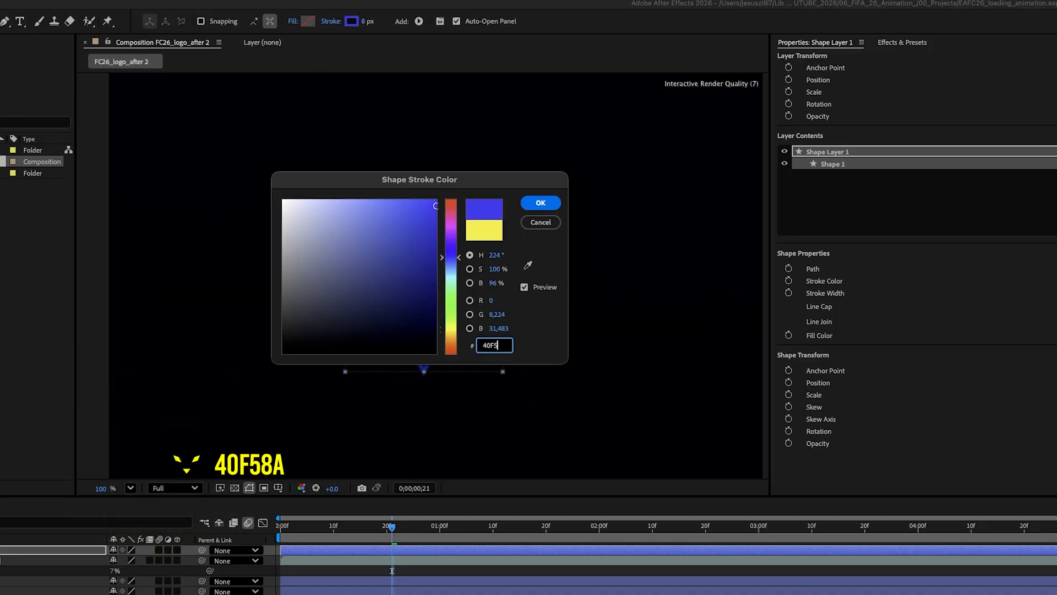
{"action": "type", "text": "A"}
{"action": "left_click", "coordinate": [541, 203]}
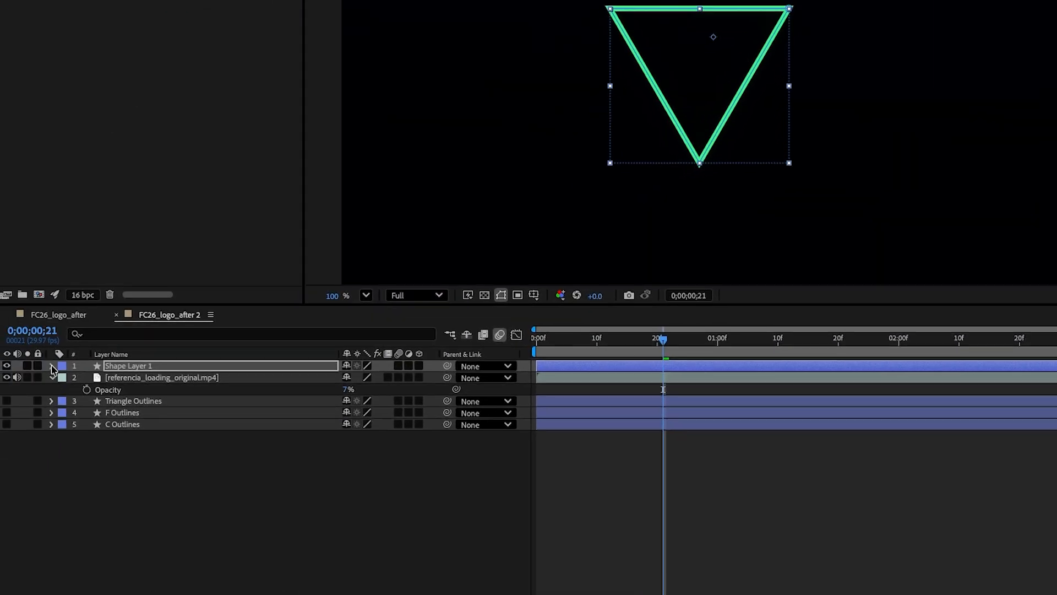
Step: Set the triangle stroke's line cap to Round Cap and its line join to Round Join
{"action": "left_click", "coordinate": [53, 367]}
{"action": "left_click", "coordinate": [63, 379]}
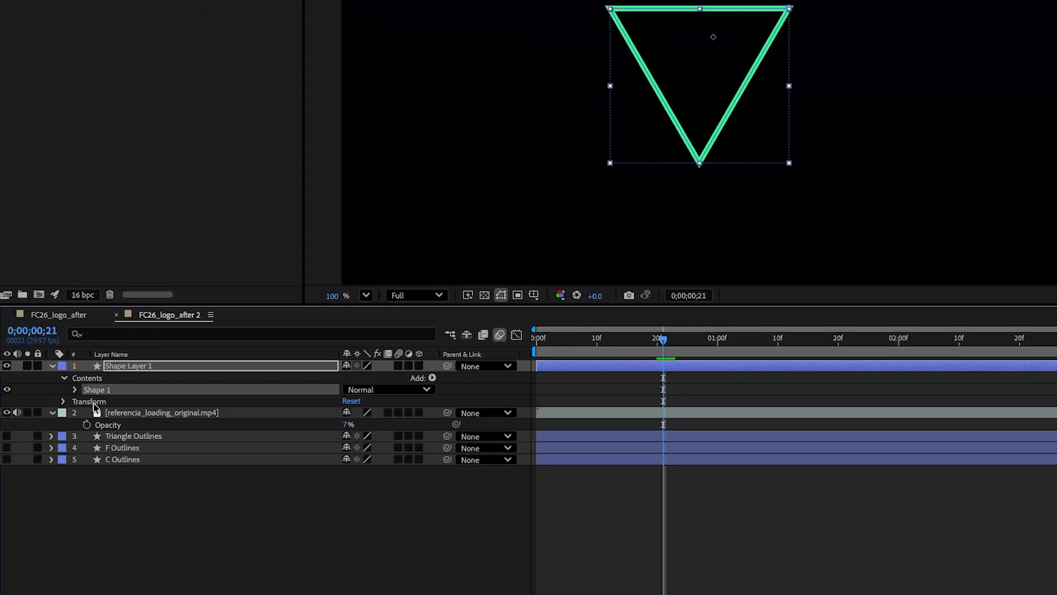
{"action": "left_click", "coordinate": [76, 389]}
{"action": "left_click", "coordinate": [86, 413]}
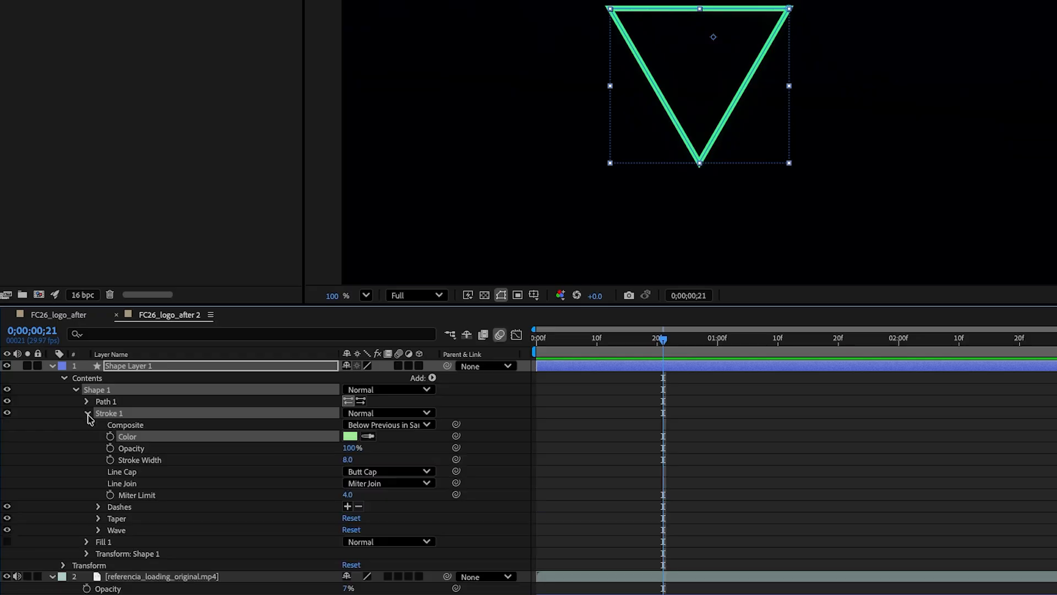
{"action": "left_click", "coordinate": [125, 472]}
{"action": "left_click", "coordinate": [389, 472]}
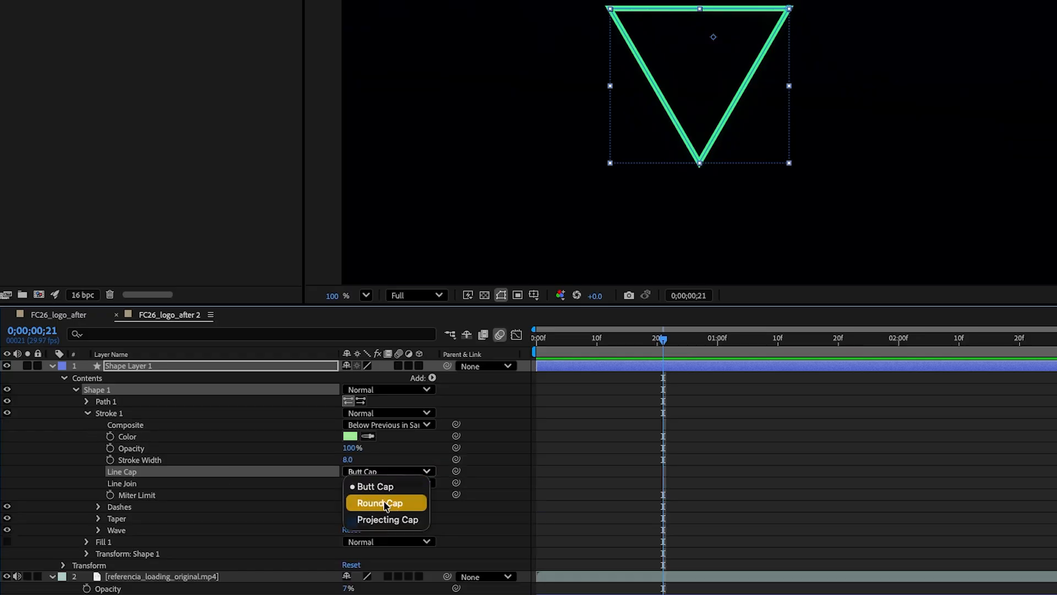
{"action": "left_click", "coordinate": [368, 503]}
{"action": "left_click", "coordinate": [223, 485]}
{"action": "left_click", "coordinate": [388, 483]}
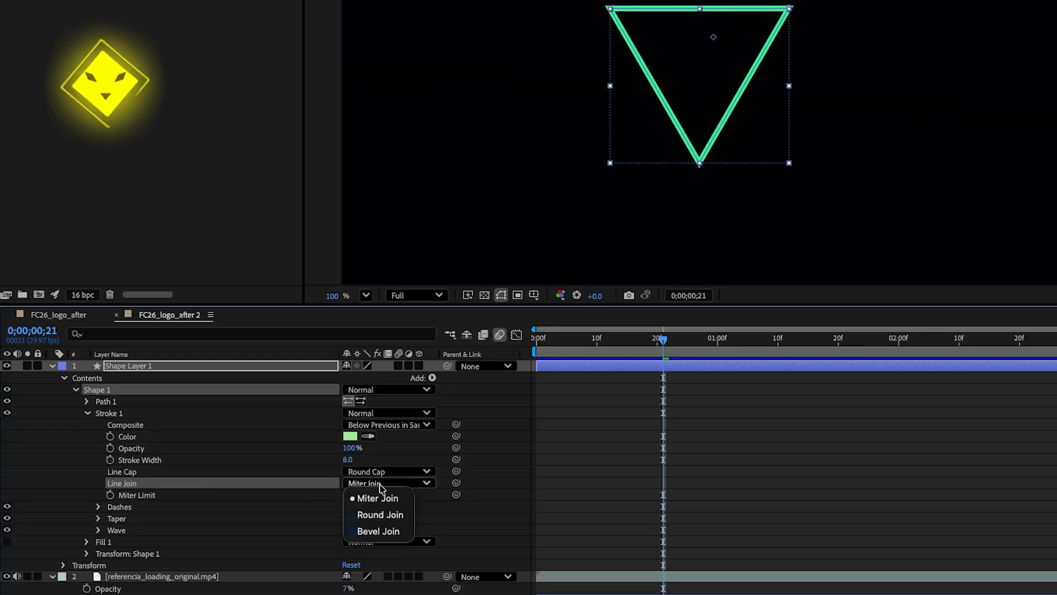
{"action": "left_click", "coordinate": [380, 514]}
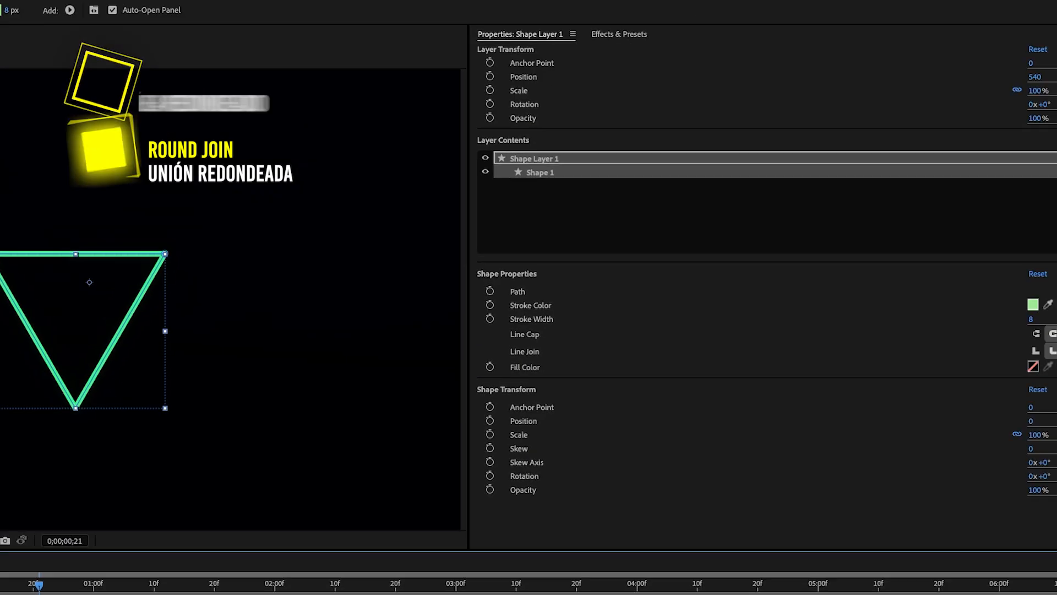
Step: Apply the Glow effect to the triangle shape layer
{"action": "left_click", "coordinate": [610, 32]}
{"action": "left_click_drag", "start_coordinate": [529, 170], "coordinate": [486, 172]}
{"action": "left_click_drag", "start_coordinate": [825, 135], "coordinate": [105, 461]}
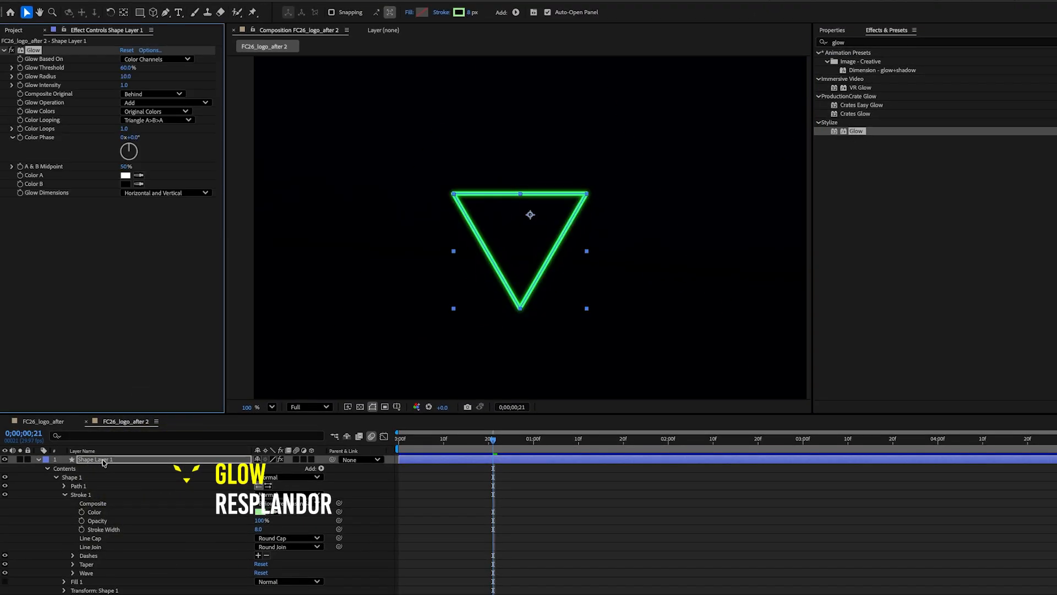
Step: Set the Glow threshold to 55.3% and the glow radius to 20
{"action": "left_click", "coordinate": [132, 69]}
{"action": "type", "text": "55.3"}
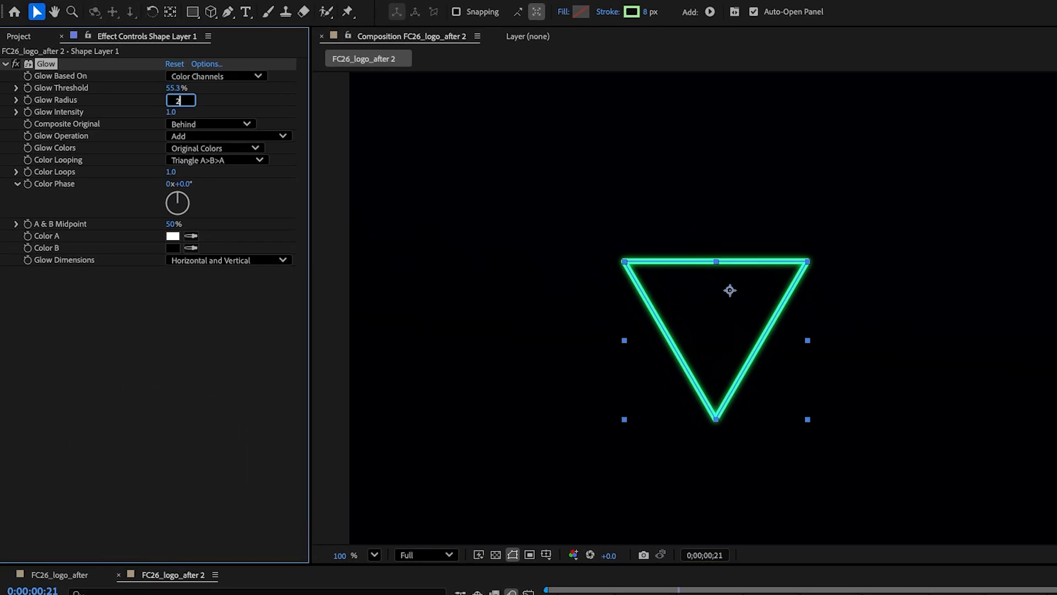
{"action": "type", "text": "20"}
{"action": "key", "text": "Tab"}
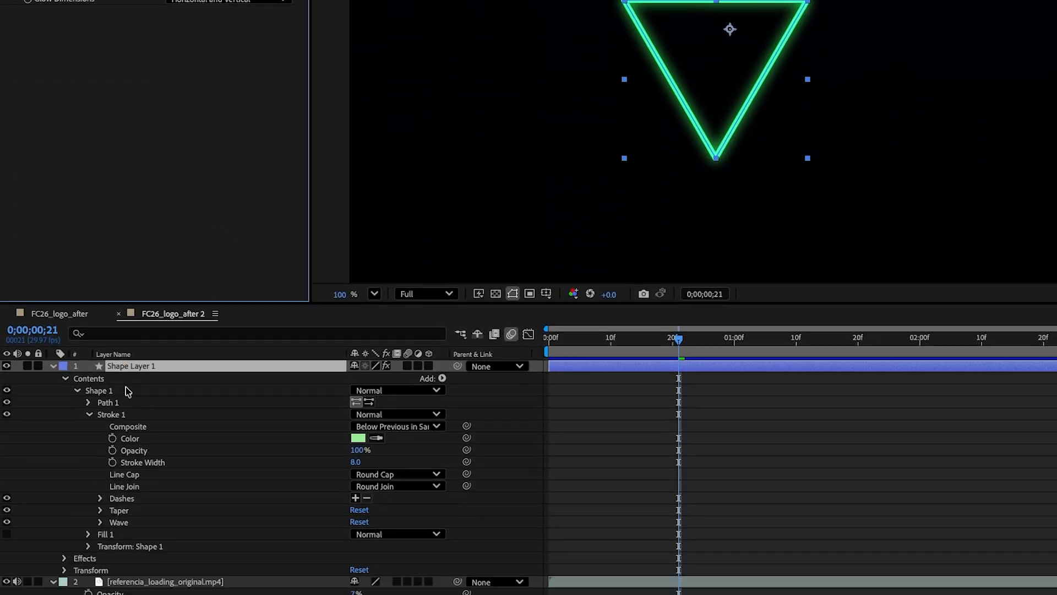
Step: Add Trim Paths to the triangle's shape group
{"action": "left_click", "coordinate": [117, 396]}
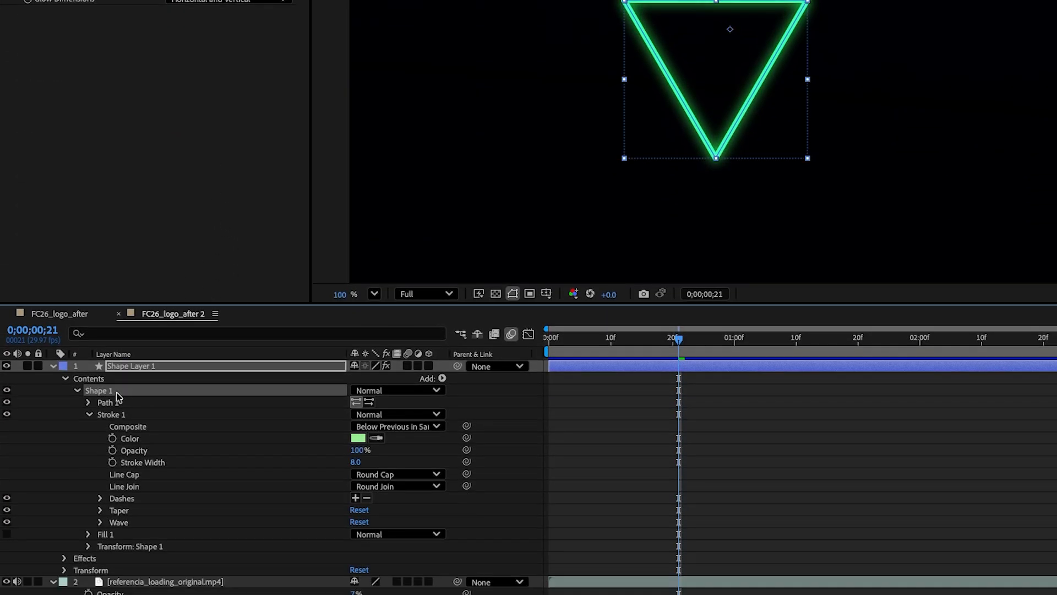
{"action": "left_click", "coordinate": [443, 379]}
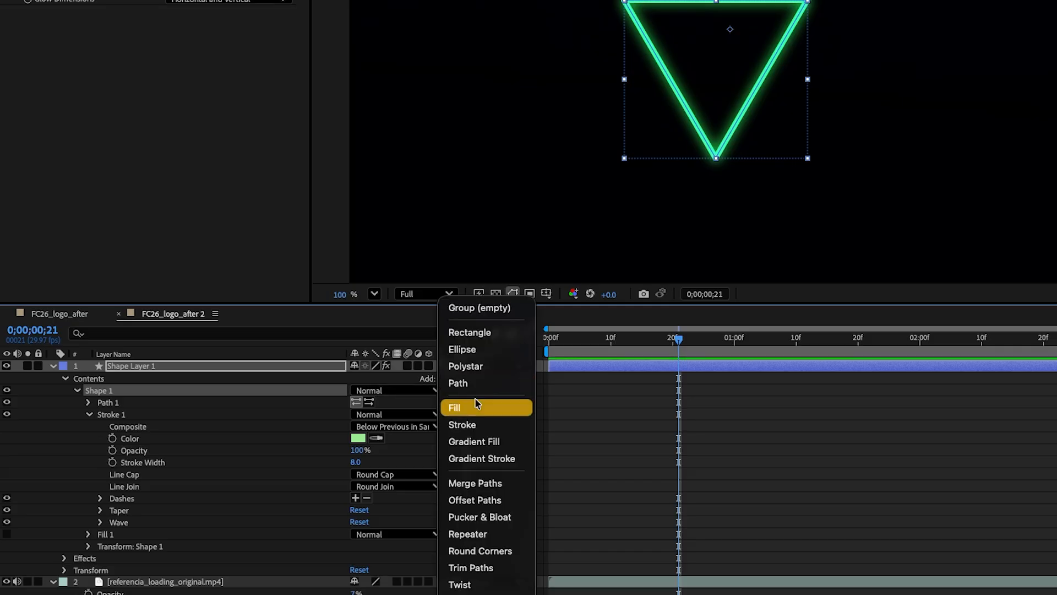
{"action": "left_click", "coordinate": [471, 567]}
Step: Set the Trim Paths offset to 121° and its end to 0%
{"action": "left_click", "coordinate": [89, 414]}
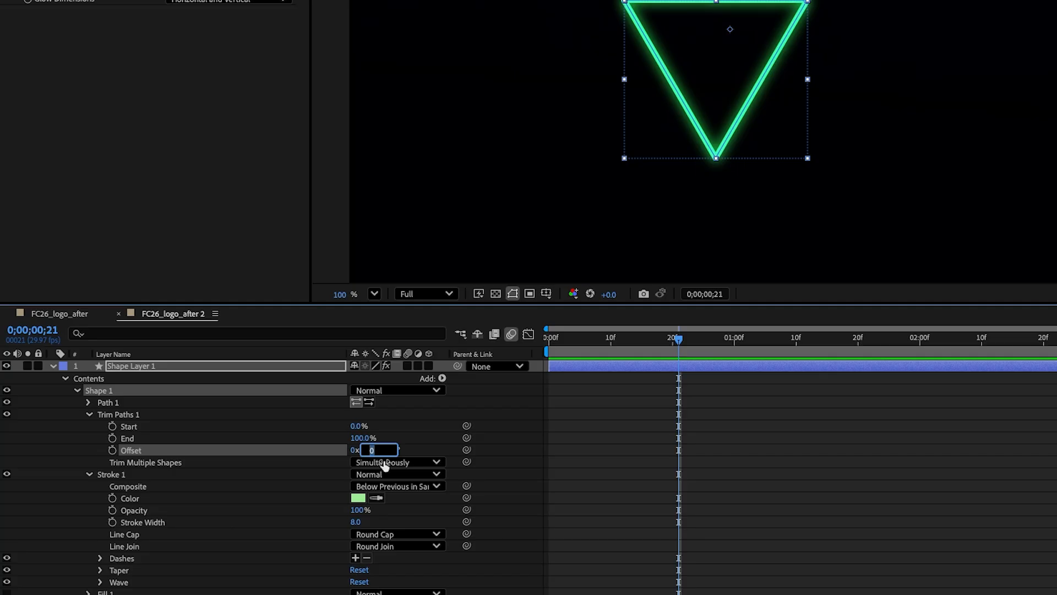
{"action": "left_click", "coordinate": [261, 440]}
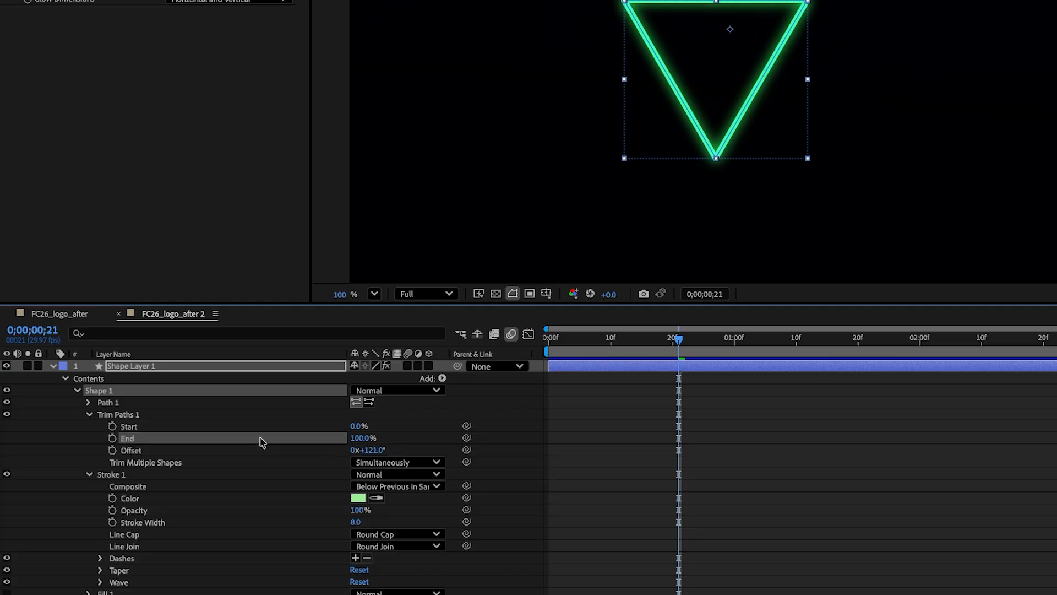
{"action": "left_click_drag", "start_coordinate": [361, 437], "coordinate": [292, 446]}
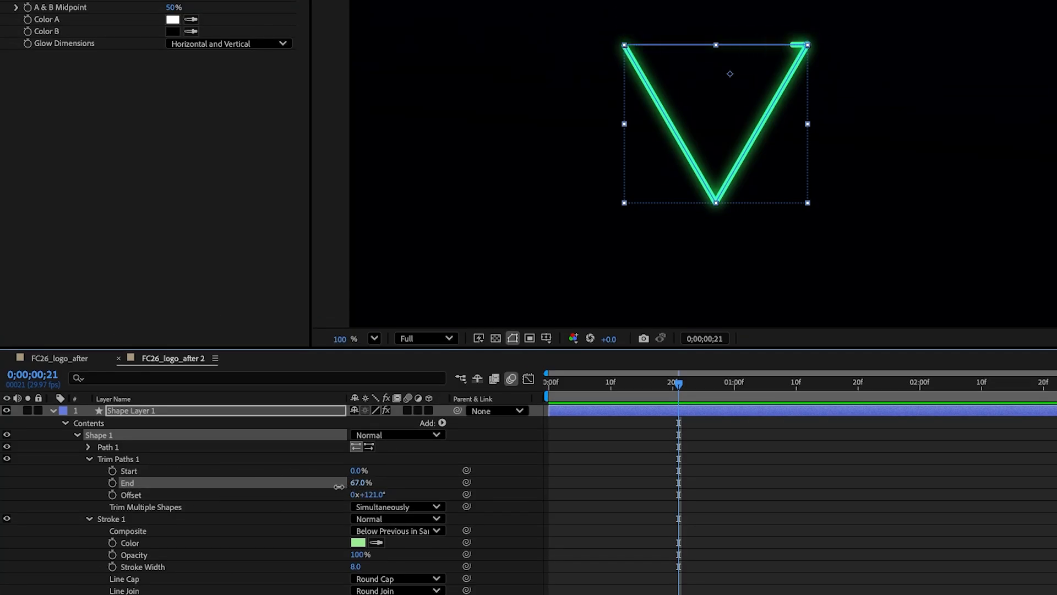
Step: Keyframe the Trim Paths End at 0% at the start and 88% at one second
{"action": "left_click_drag", "start_coordinate": [268, 490], "coordinate": [255, 491]}
{"action": "left_click", "coordinate": [593, 397]}
{"action": "left_click_drag", "start_coordinate": [592, 397], "coordinate": [548, 397]}
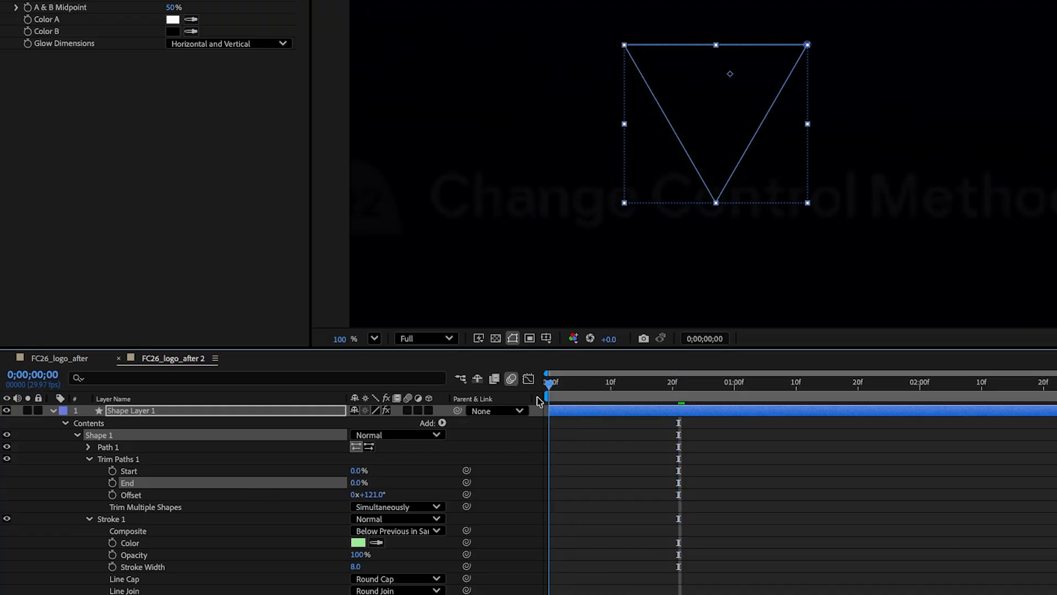
{"action": "scroll", "coordinate": [220, 468], "scroll_direction": "down", "scroll_amount": 3}
{"action": "left_click", "coordinate": [112, 431]}
{"action": "left_click", "coordinate": [698, 385]}
{"action": "left_click_drag", "start_coordinate": [700, 390], "coordinate": [734, 386]}
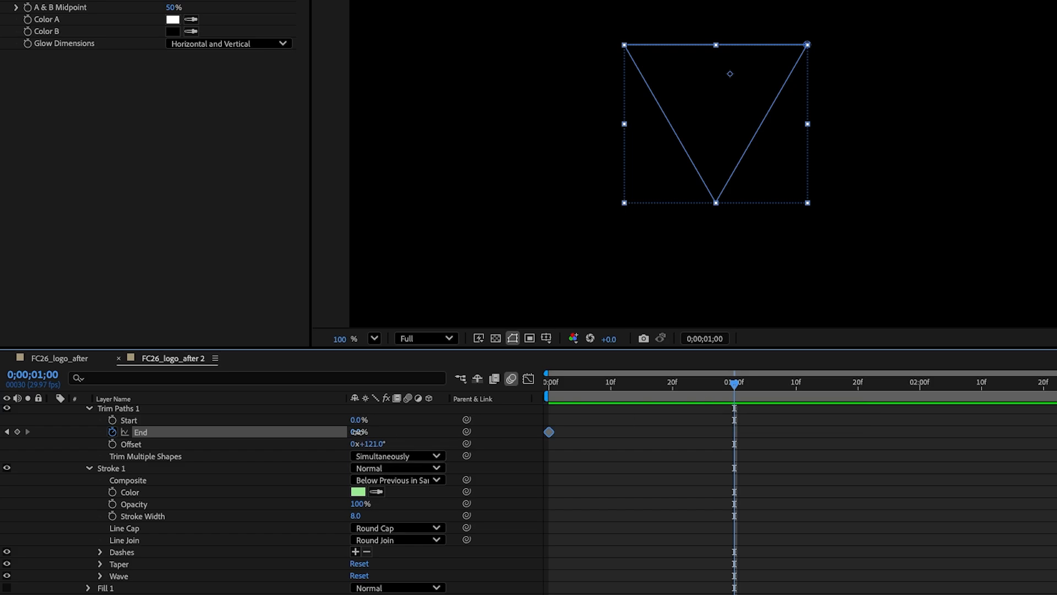
{"action": "key", "text": "Return"}
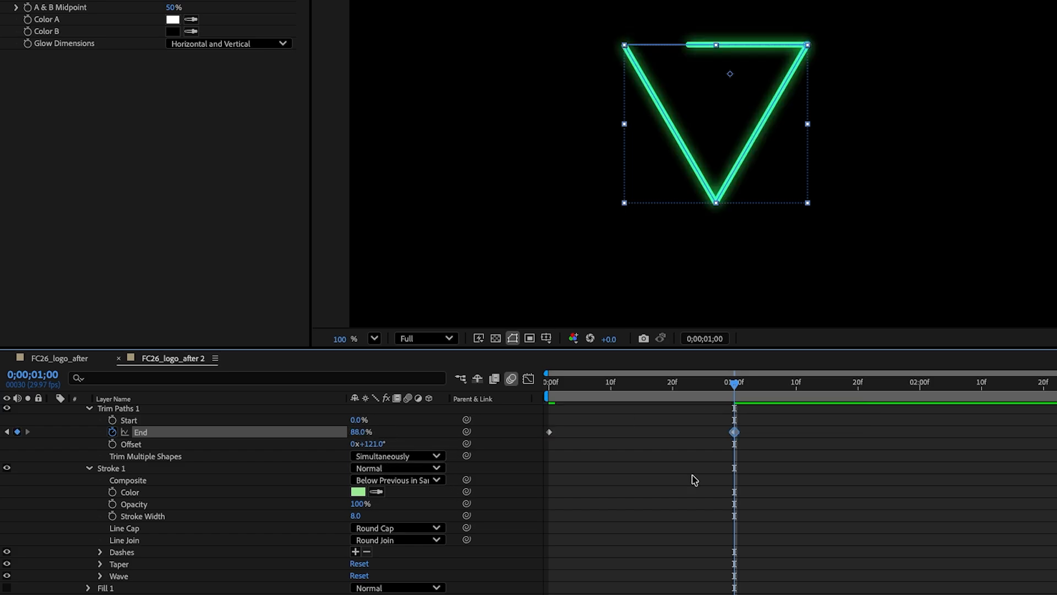
Step: Apply Easy Ease to both End keyframes
{"action": "left_click_drag", "start_coordinate": [766, 424], "coordinate": [543, 457]}
{"action": "key", "text": "F9"}
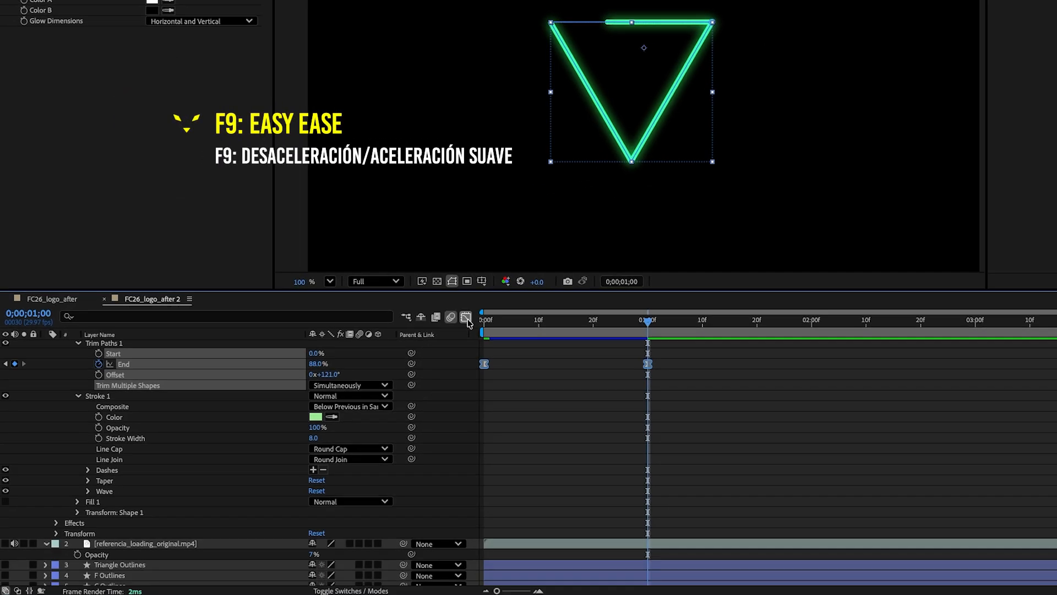
Step: Reshape the End property's speed curve in the Graph Editor so it accelerates sharply at the start
{"action": "key", "text": "shift+F3"}
{"action": "left_click_drag", "start_coordinate": [539, 533], "coordinate": [483, 555]}
{"action": "left_click_drag", "start_coordinate": [511, 550], "coordinate": [491, 550]}
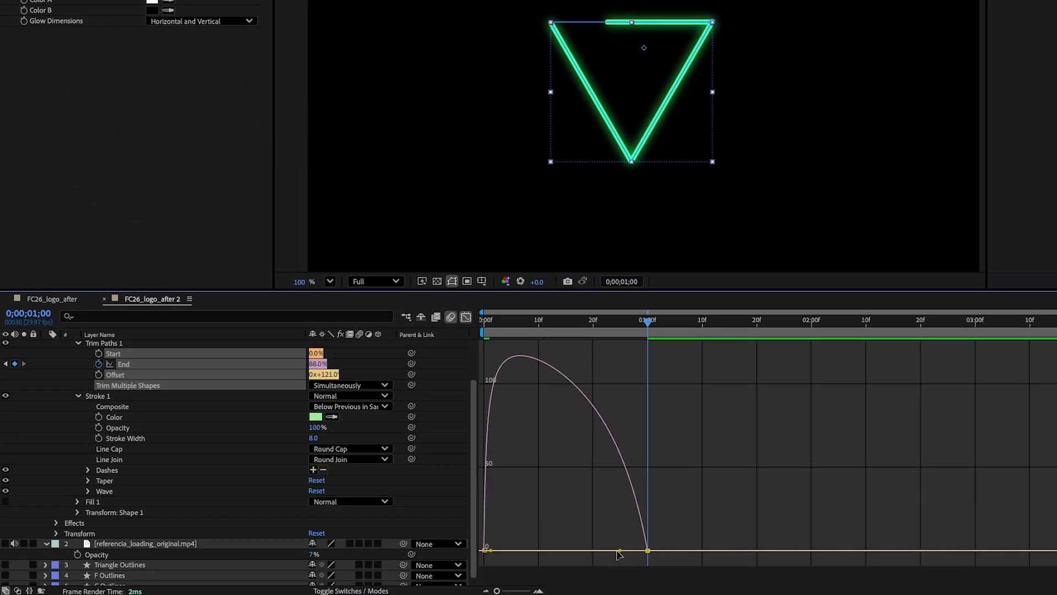
{"action": "left_click_drag", "start_coordinate": [620, 550], "coordinate": [566, 550]}
Step: Play back the trim animation from the start to preview it
{"action": "left_click", "coordinate": [484, 323]}
{"action": "key", "text": "space"}
{"action": "key", "text": "space"}
Step: Add a Trim Paths Offset keyframe at frame 20
{"action": "left_click", "coordinate": [466, 317]}
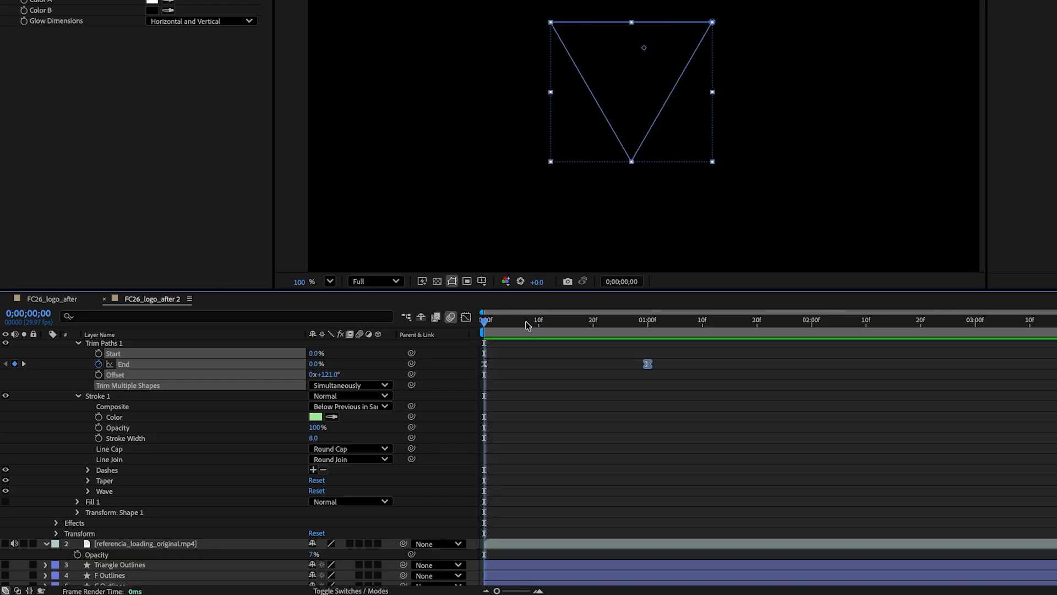
{"action": "left_click_drag", "start_coordinate": [527, 325], "coordinate": [593, 330]}
{"action": "left_click", "coordinate": [102, 376]}
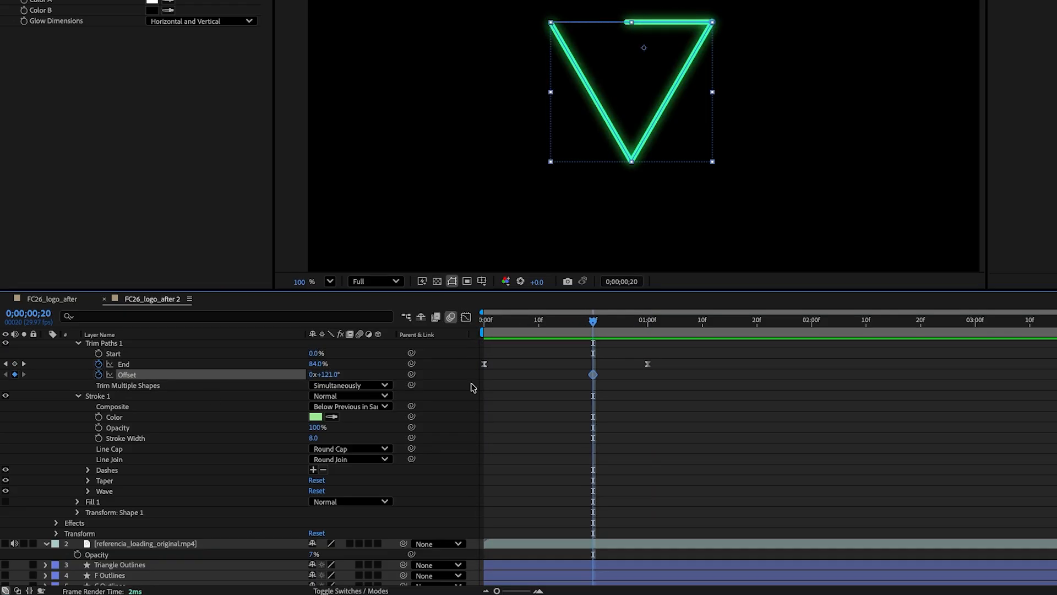
Step: Add a Trim Paths Offset keyframe of 160° at 1;10
{"action": "left_click_drag", "start_coordinate": [599, 328], "coordinate": [700, 330]}
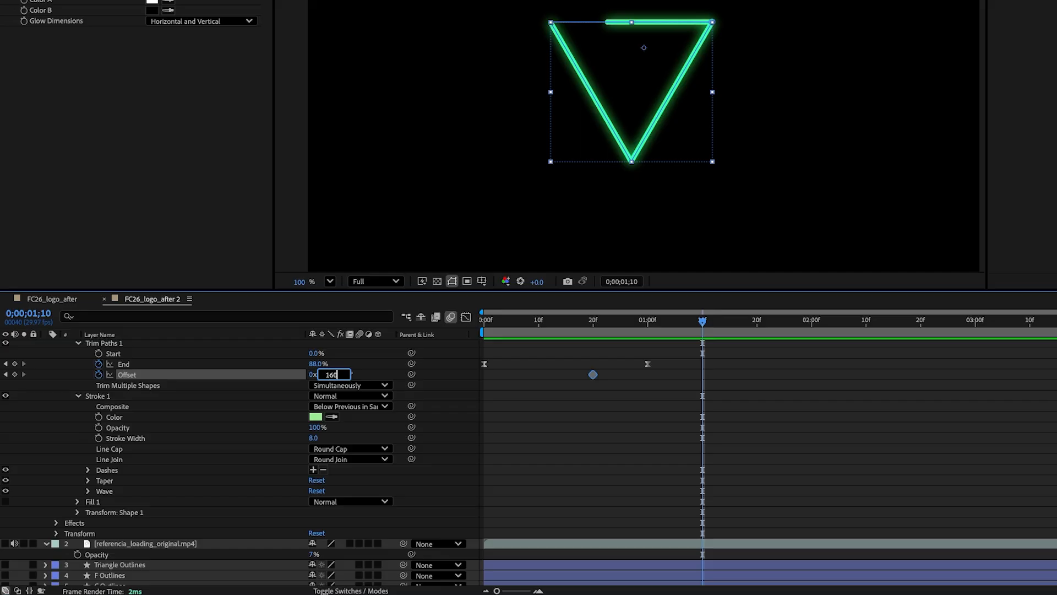
{"action": "key", "text": "Return"}
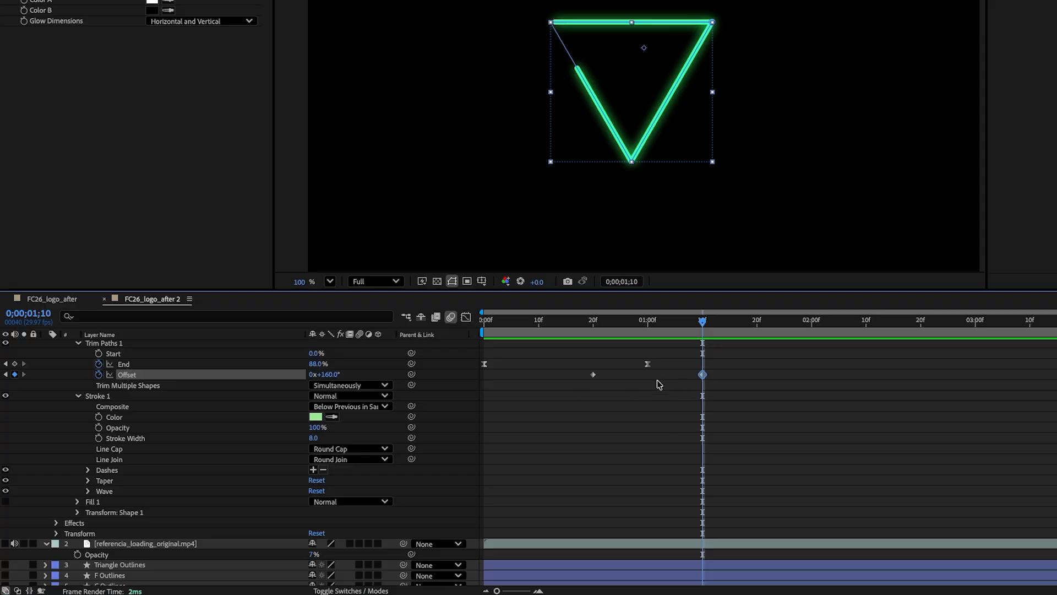
Step: Keyframe Trim Paths Start at 0% around 1;04 and animate it to 89% at 1;17
{"action": "key", "text": "Page_Up"}
{"action": "key", "text": "Page_Up"}
{"action": "key", "text": "Page_Up"}
{"action": "key", "text": "Page_Up"}
{"action": "key", "text": "Page_Up"}
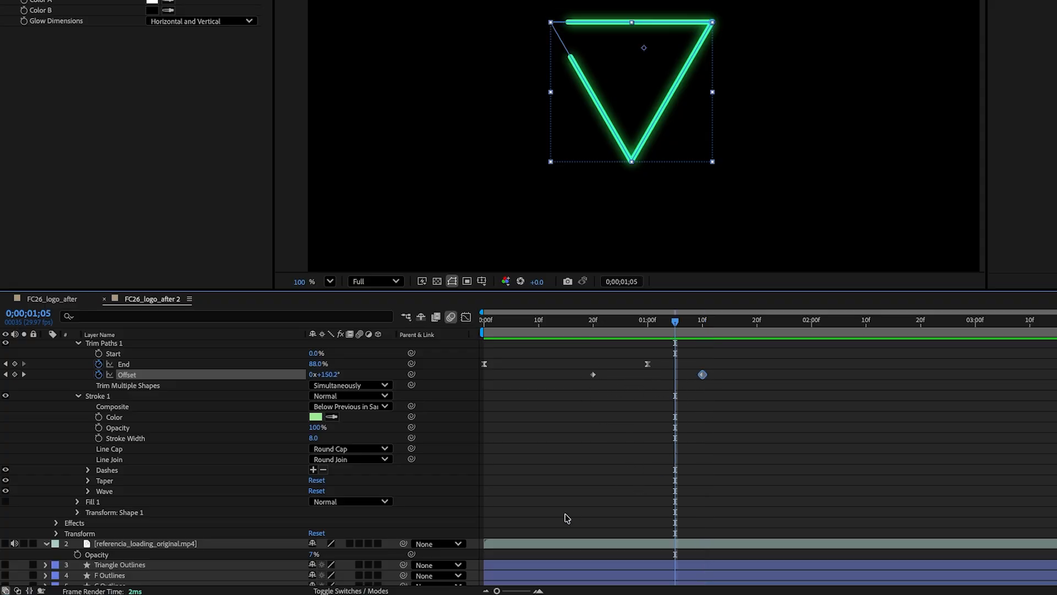
{"action": "left_click_drag", "start_coordinate": [508, 591], "coordinate": [523, 591]}
{"action": "left_click_drag", "start_coordinate": [999, 321], "coordinate": [986, 324]}
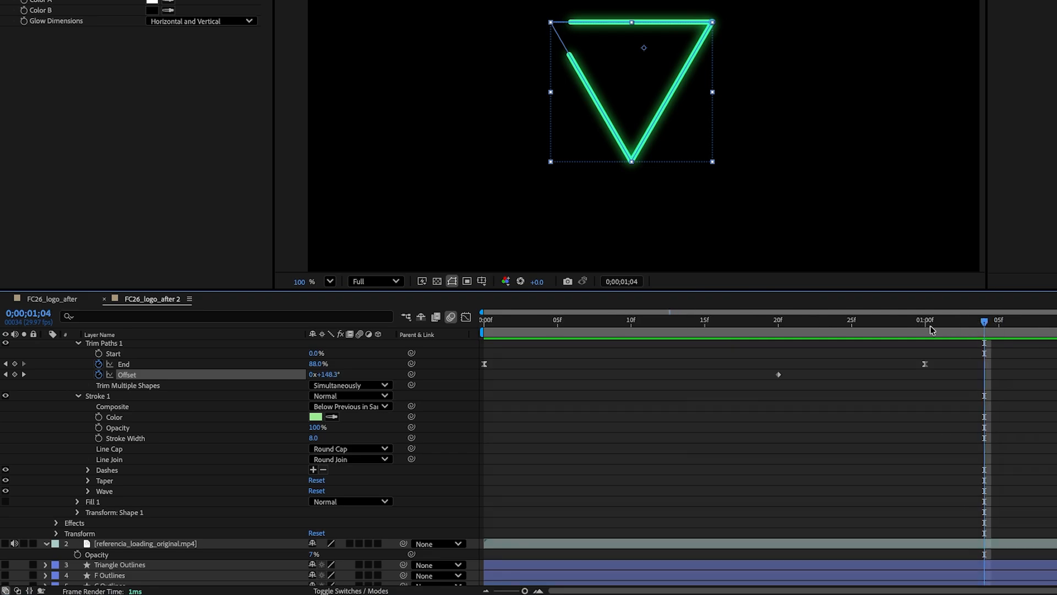
{"action": "left_click", "coordinate": [98, 354]}
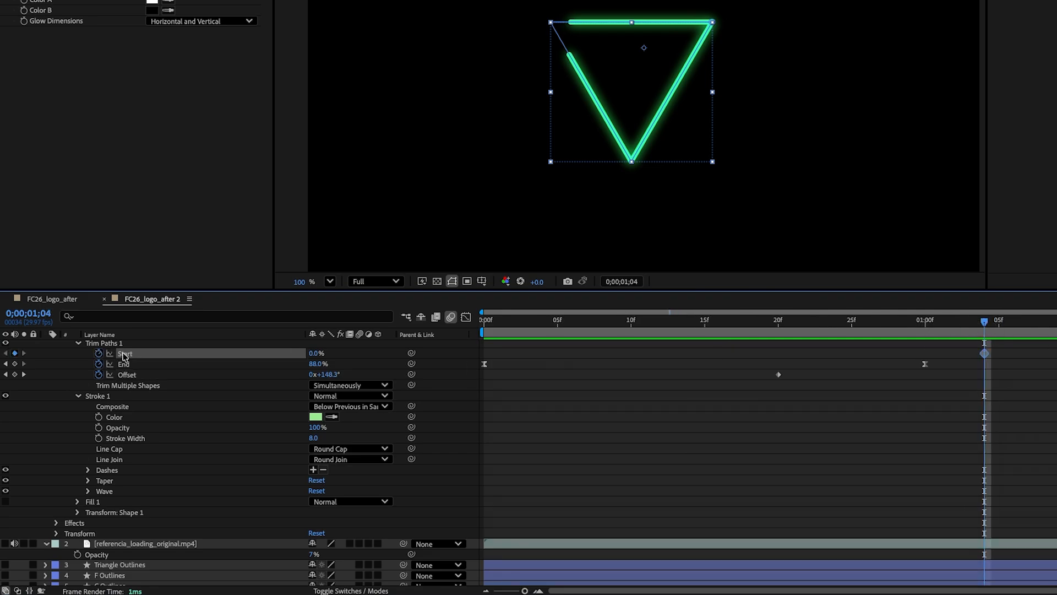
{"action": "left_click_drag", "start_coordinate": [989, 327], "coordinate": [1056, 331]}
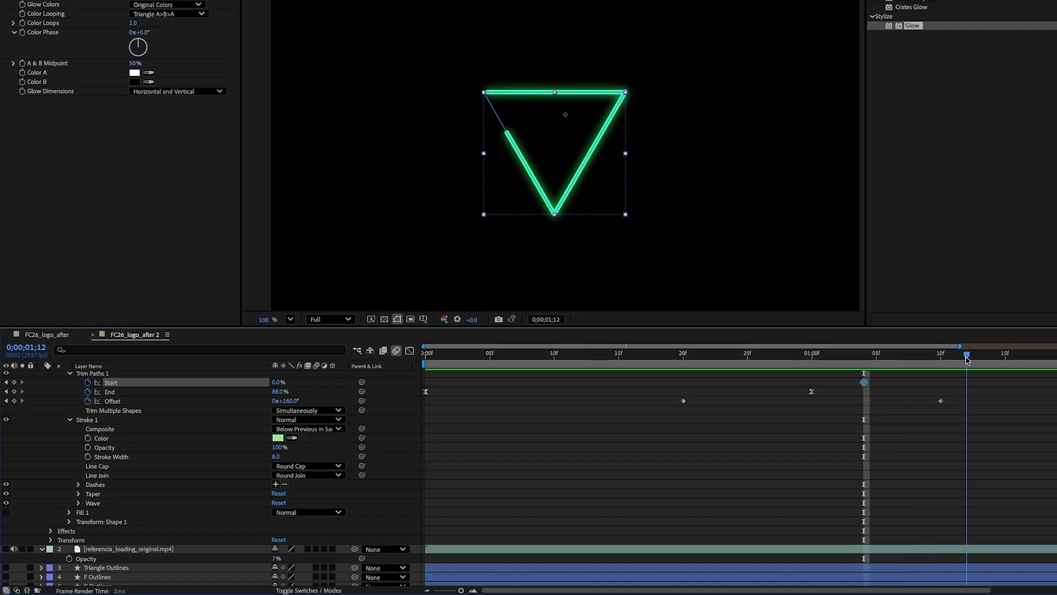
{"action": "left_click_drag", "start_coordinate": [1016, 363], "coordinate": [1031, 364]}
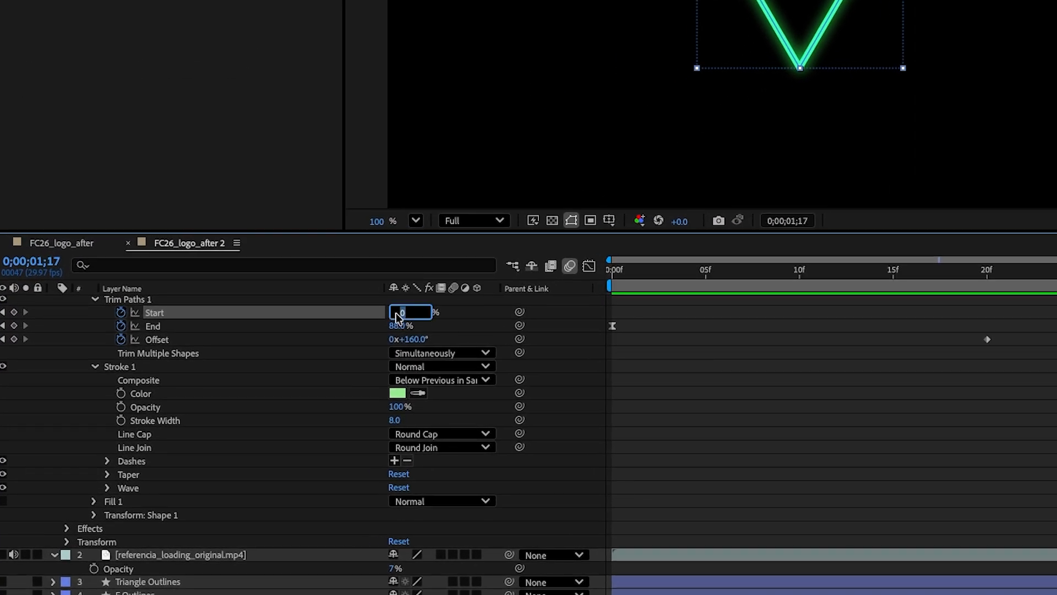
{"action": "key", "text": "Return"}
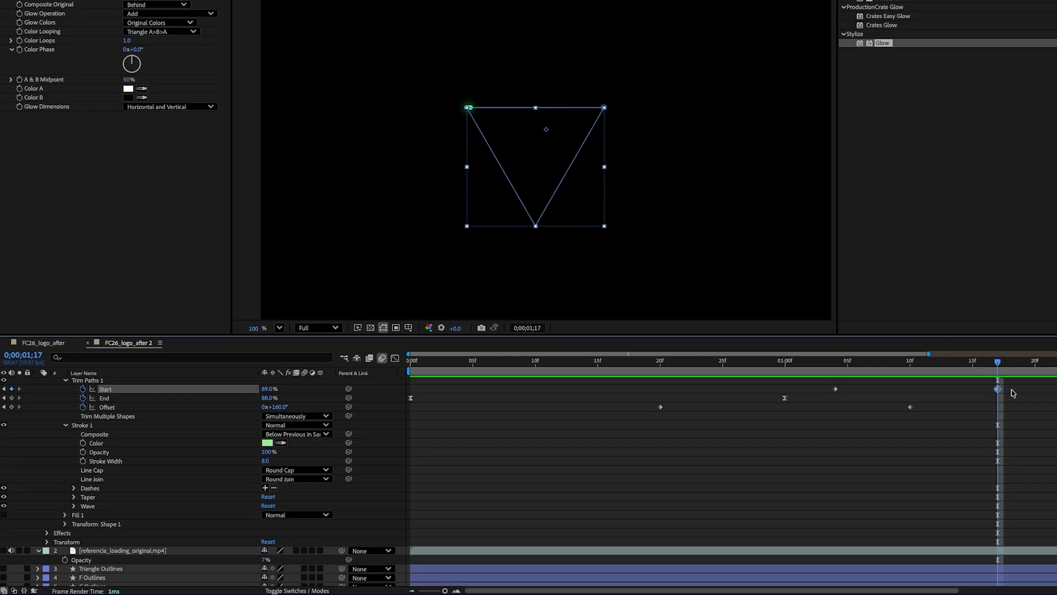
Step: Reshape the Start keyframes' speed curve in the Graph Editor and preview the trim animation
{"action": "left_click_drag", "start_coordinate": [1013, 392], "coordinate": [831, 394]}
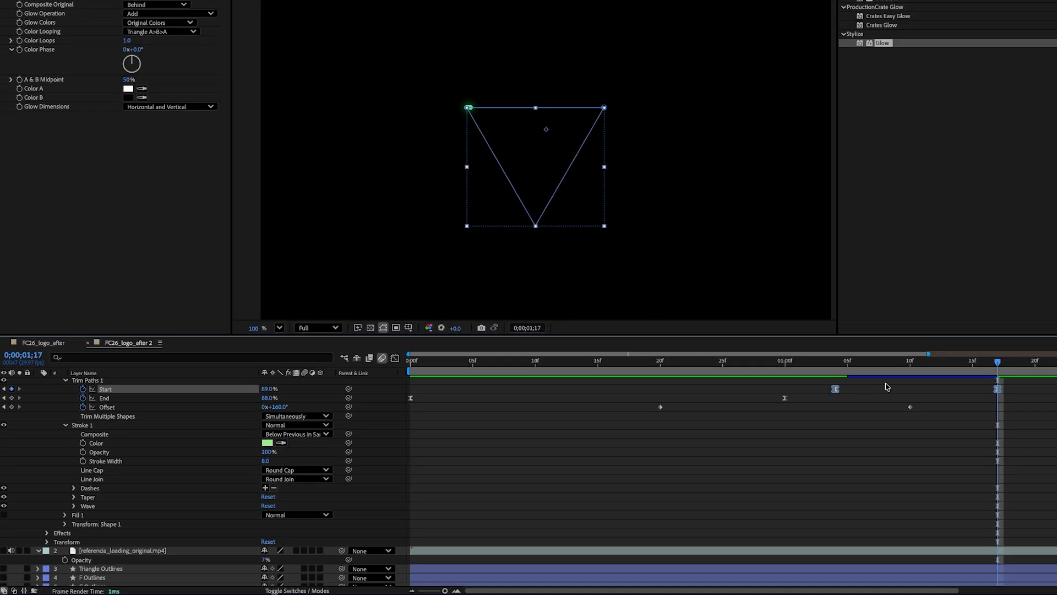
{"action": "left_click", "coordinate": [395, 358]}
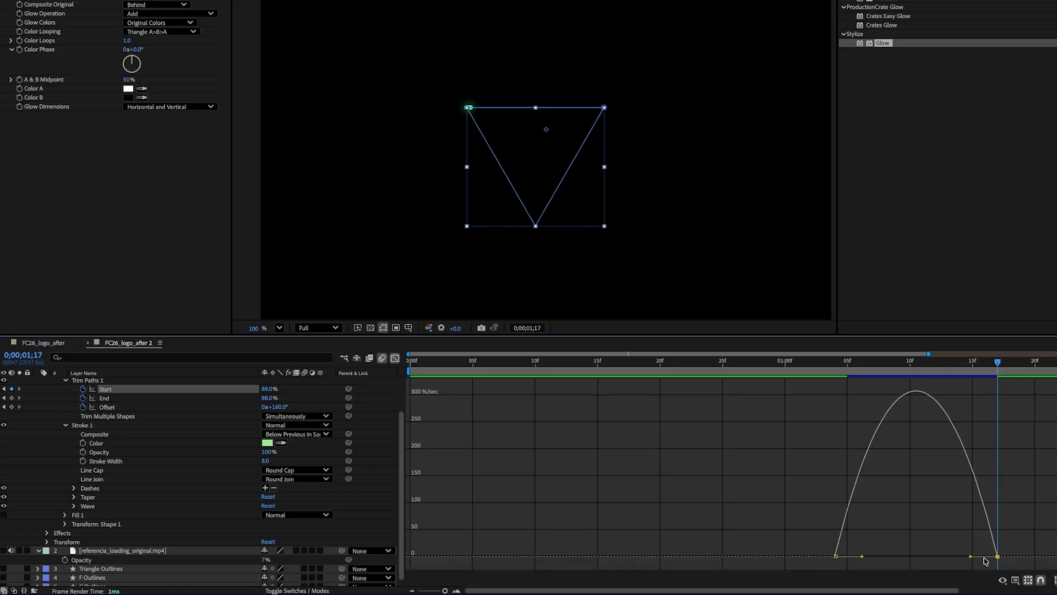
{"action": "left_click_drag", "start_coordinate": [971, 559], "coordinate": [920, 559]}
{"action": "left_click", "coordinate": [395, 358]}
{"action": "left_click_drag", "start_coordinate": [763, 363], "coordinate": [998, 362]}
{"action": "key", "text": "space"}
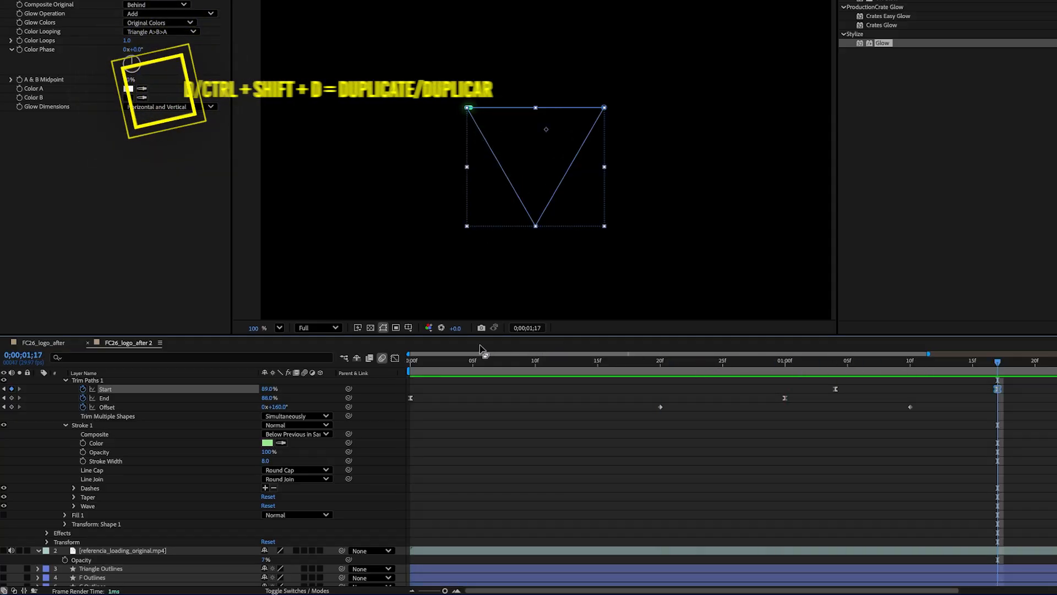
Step: Duplicate the triangle shape layer
{"action": "scroll", "coordinate": [152, 429], "scroll_direction": "up", "scroll_amount": 3}
{"action": "left_click", "coordinate": [101, 382]}
{"action": "key", "text": "ctrl+d"}
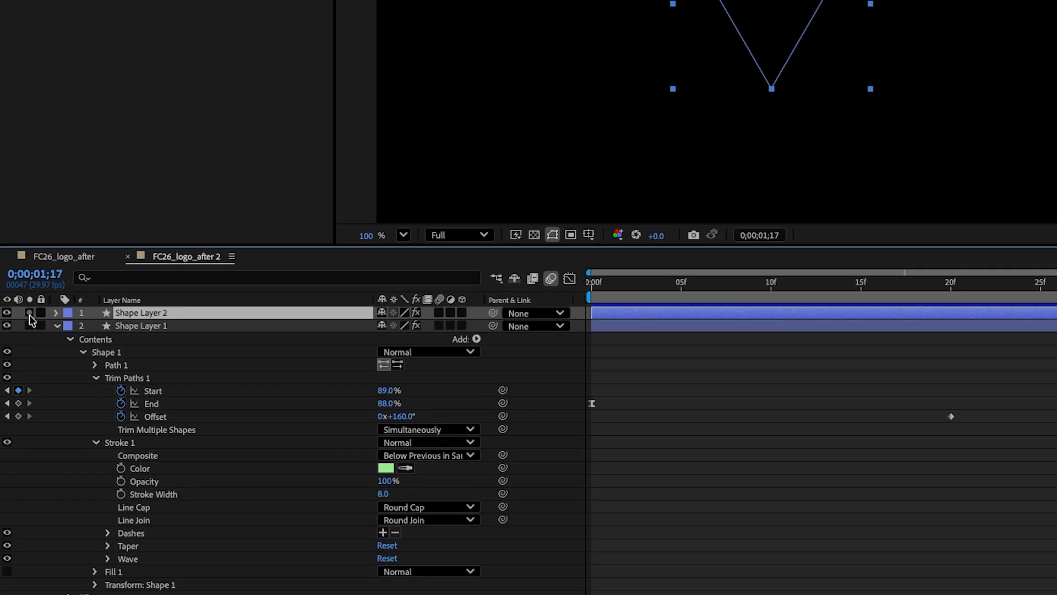
Step: Remove all Trim Paths keyframes from the duplicated Shape Layer 2
{"action": "left_click", "coordinate": [55, 313]}
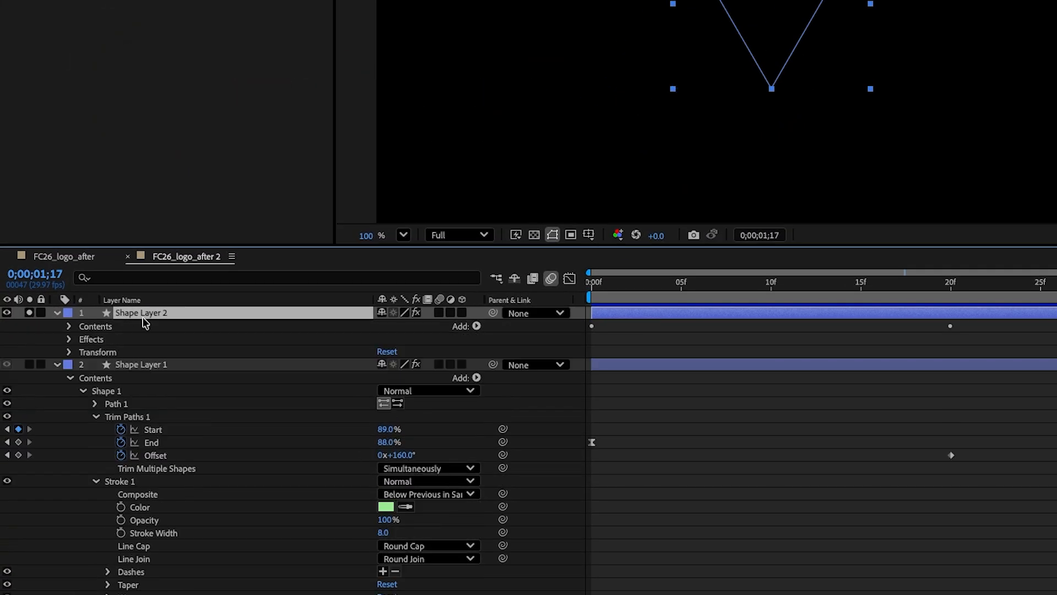
{"action": "key", "text": "u"}
{"action": "left_click", "coordinate": [121, 326]}
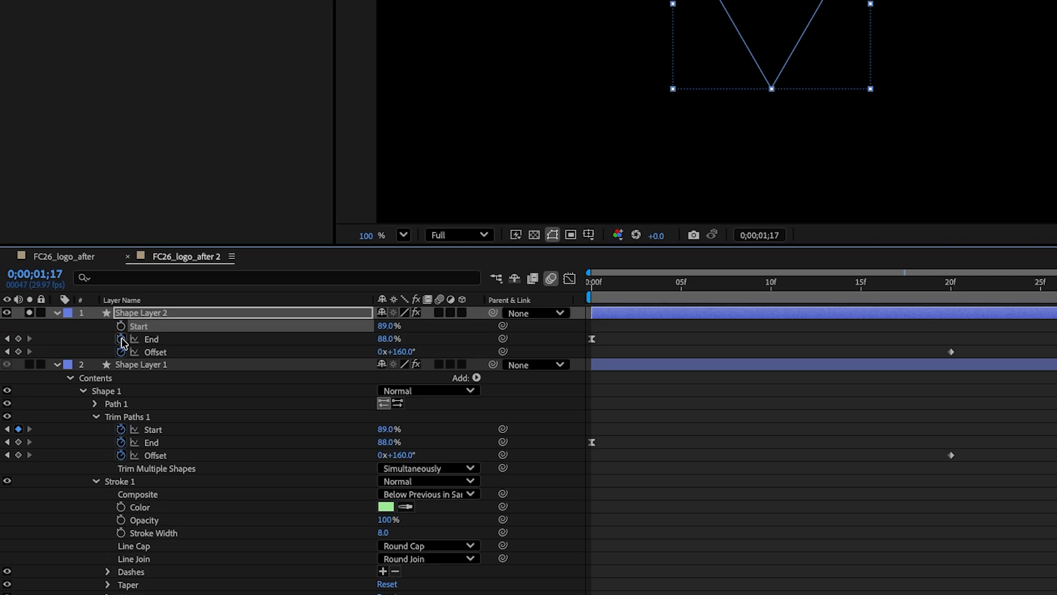
{"action": "left_click", "coordinate": [121, 339]}
{"action": "left_click", "coordinate": [121, 351]}
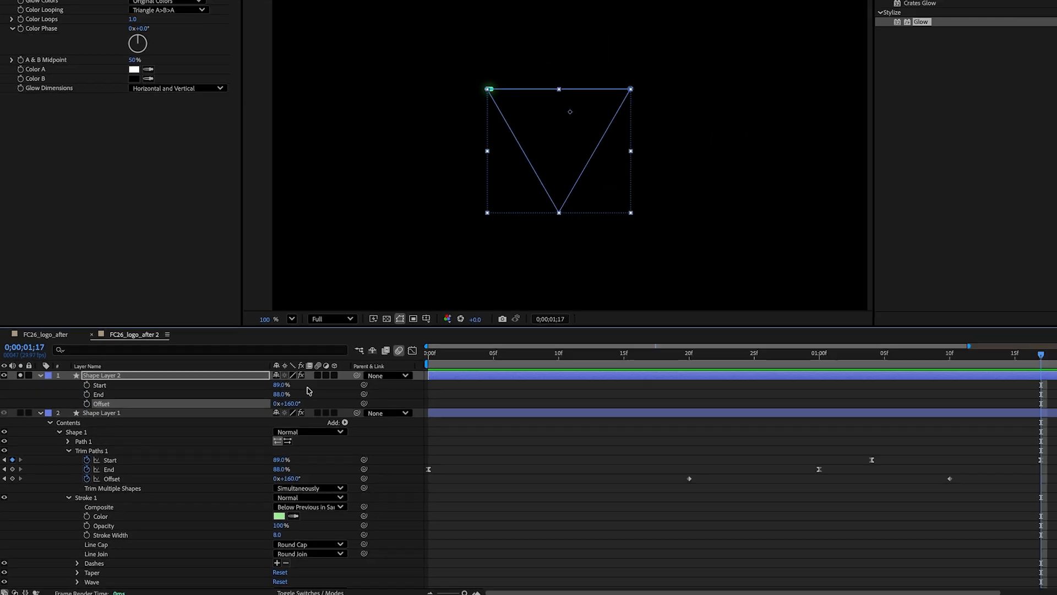
Step: Set Shape Layer 2's Trim Paths Offset to 124° at 1;15
{"action": "left_click_drag", "start_coordinate": [679, 373], "coordinate": [918, 371]}
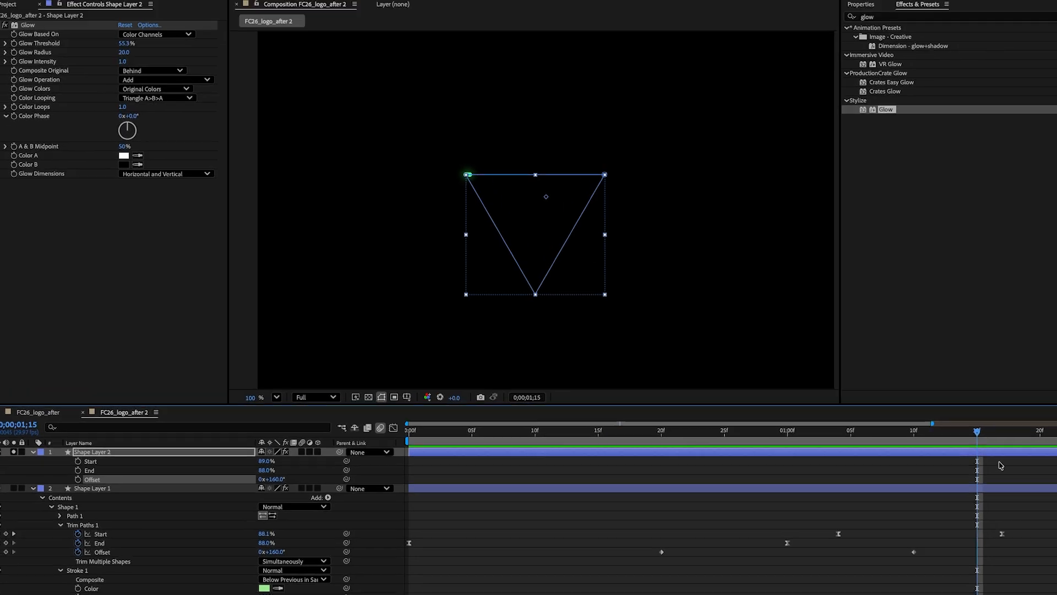
{"action": "left_click", "coordinate": [482, 19]}
{"action": "type", "text": "1"}
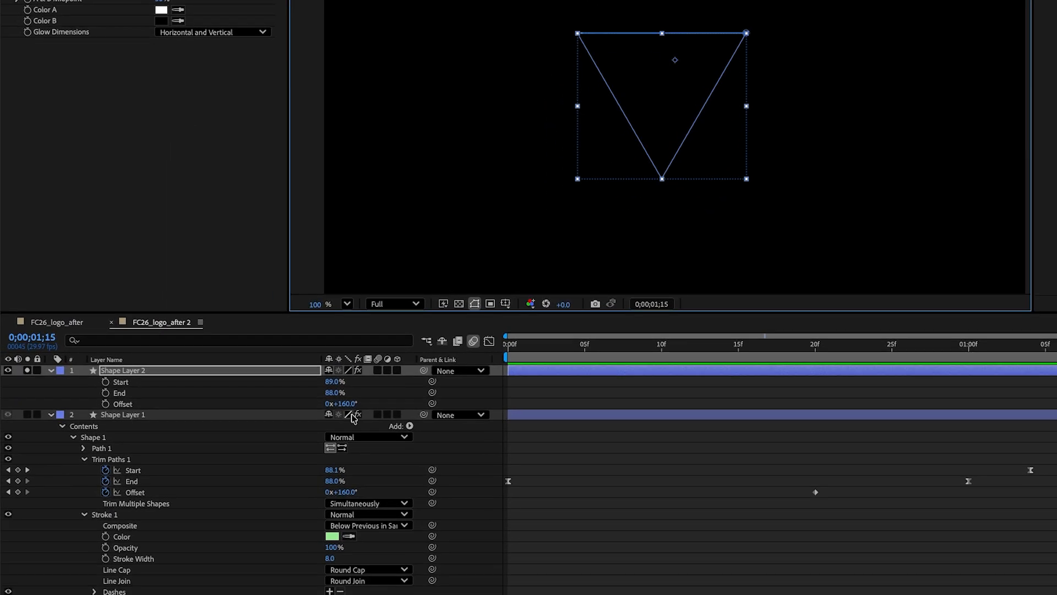
{"action": "left_click", "coordinate": [269, 512]}
{"action": "type", "text": "124"}
Step: Set Shape Layer 2's Start to 0% and animate End from a keyframe at 1;15 to 0% at 1;28
{"action": "left_click", "coordinate": [393, 397]}
{"action": "mouse_move", "coordinate": [344, 392]}
{"action": "left_mouse_down"}
{"action": "mouse_move", "coordinate": [373, 384]}
{"action": "mouse_move", "coordinate": [312, 390]}
{"action": "left_mouse_up"}
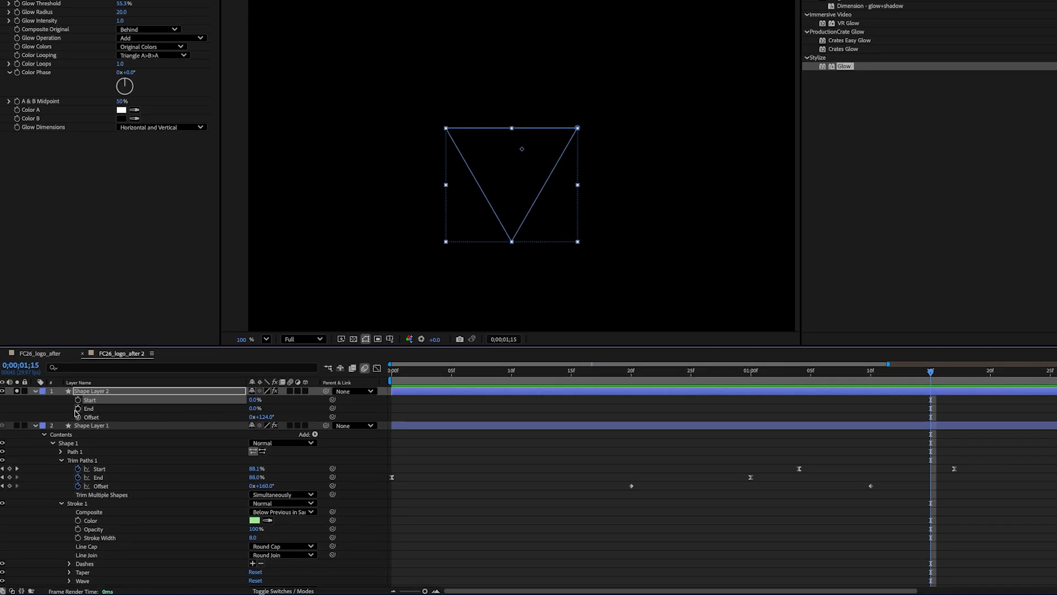
{"action": "left_click", "coordinate": [77, 408]}
{"action": "left_click_drag", "start_coordinate": [946, 379], "coordinate": [862, 379]}
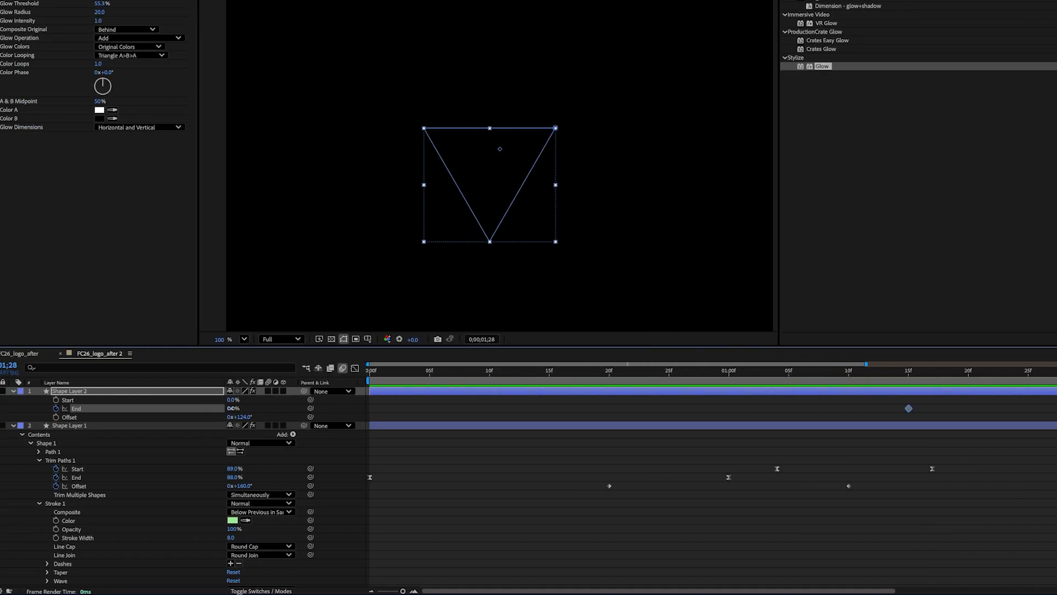
{"action": "key", "text": "Return"}
Step: Reshape the End keyframes' speed curve in the Graph Editor so it accelerates sharply at the start
{"action": "left_click_drag", "start_coordinate": [854, 402], "coordinate": [668, 418]}
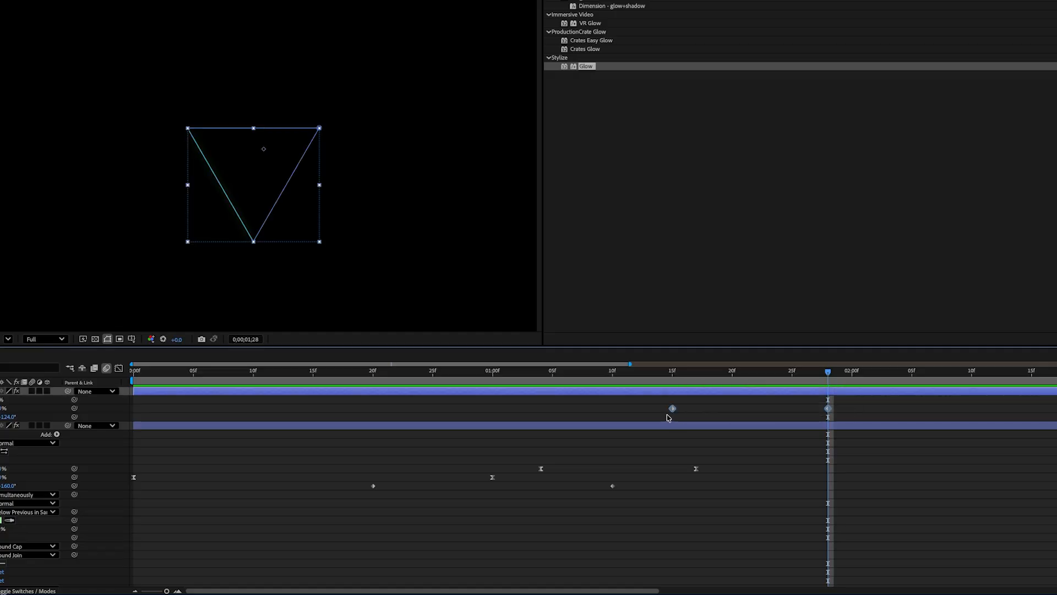
{"action": "left_click", "coordinate": [118, 369]}
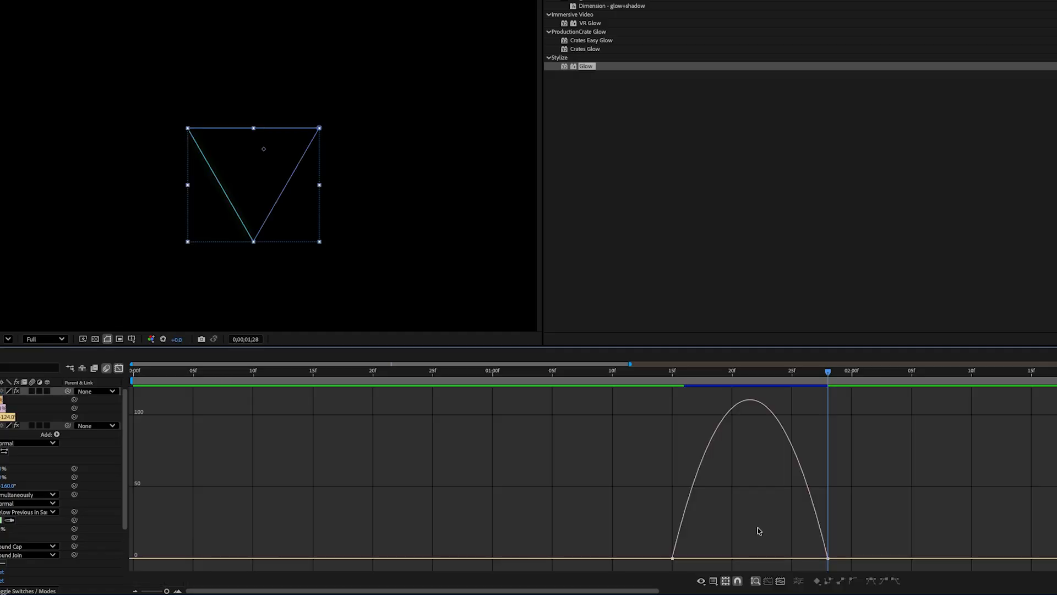
{"action": "left_click_drag", "start_coordinate": [821, 558], "coordinate": [754, 559]}
{"action": "left_click", "coordinate": [674, 373]}
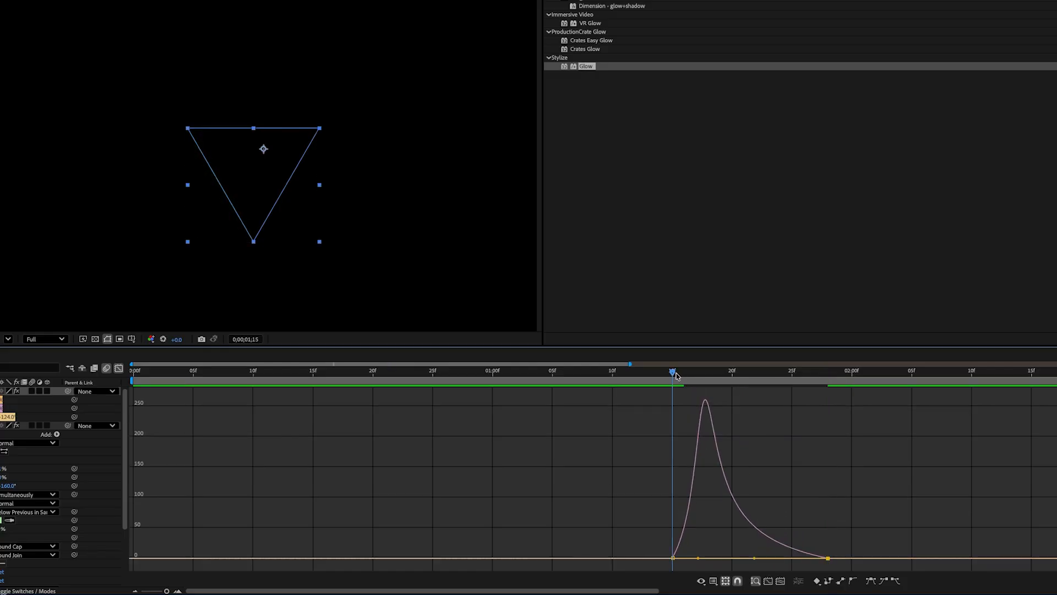
Step: Play back and scrub through Shape Layer 2's End animation to review it
{"action": "key", "text": "space"}
{"action": "key", "text": "shift+F3"}
{"action": "left_click_drag", "start_coordinate": [734, 376], "coordinate": [754, 375]}
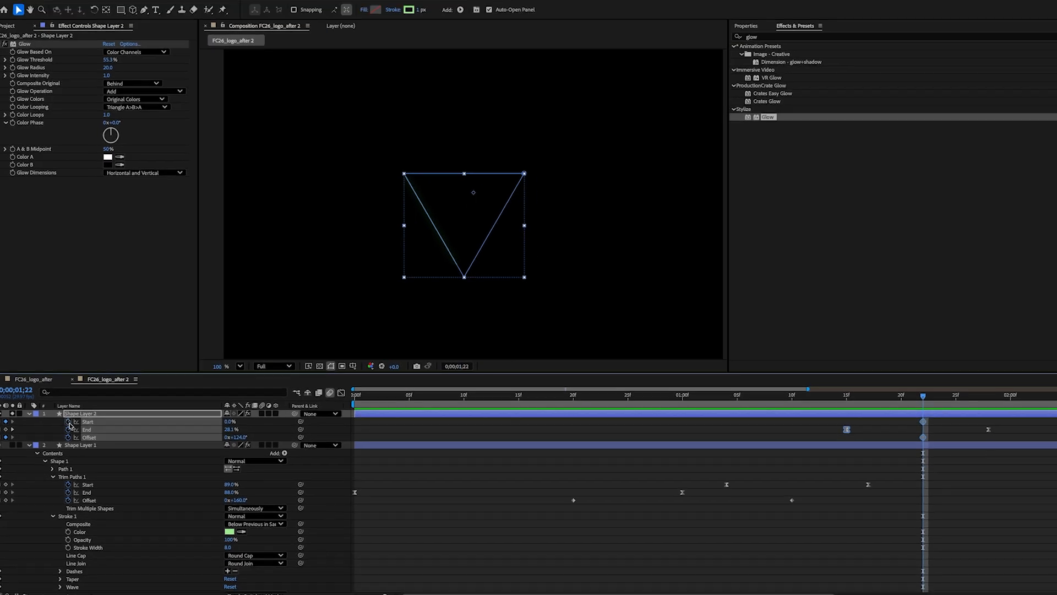
{"action": "left_click_drag", "start_coordinate": [958, 397], "coordinate": [937, 406]}
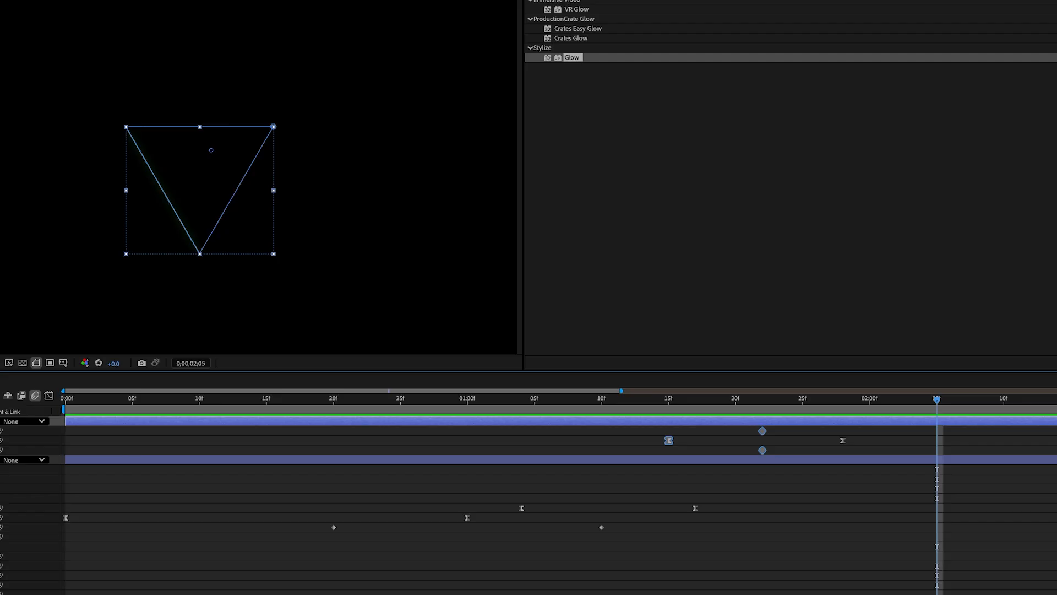
Step: Set Shape Layer 2's Trim Paths Start to 32% at 2;05
{"action": "left_click", "coordinate": [204, 431]}
{"action": "type", "text": "32"}
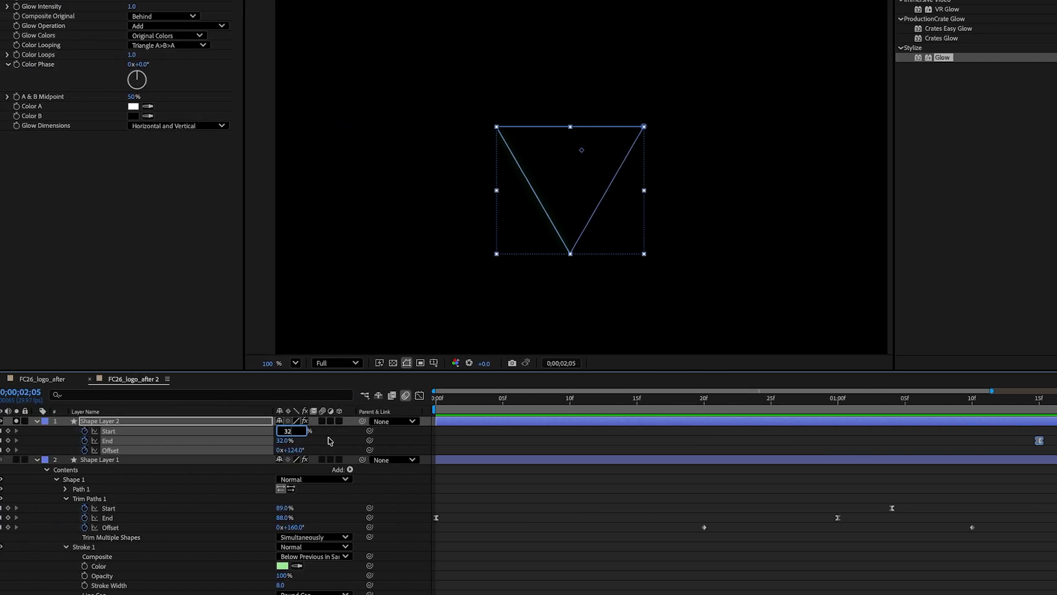
{"action": "left_click", "coordinate": [329, 441]}
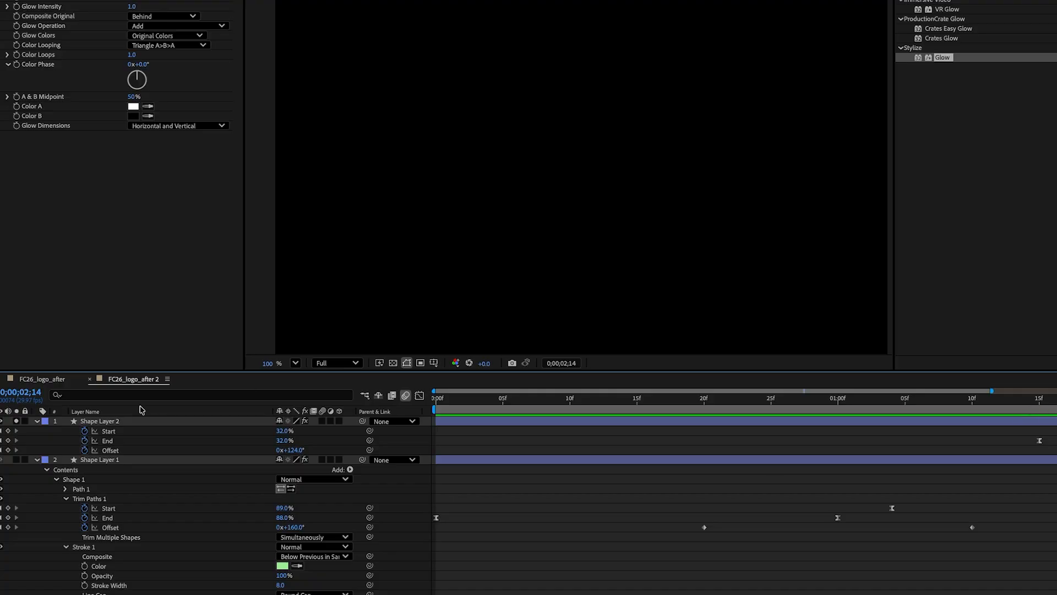
Step: Split Shape Layer 1 at 1;17 and delete the part after the split
{"action": "left_click", "coordinate": [16, 421]}
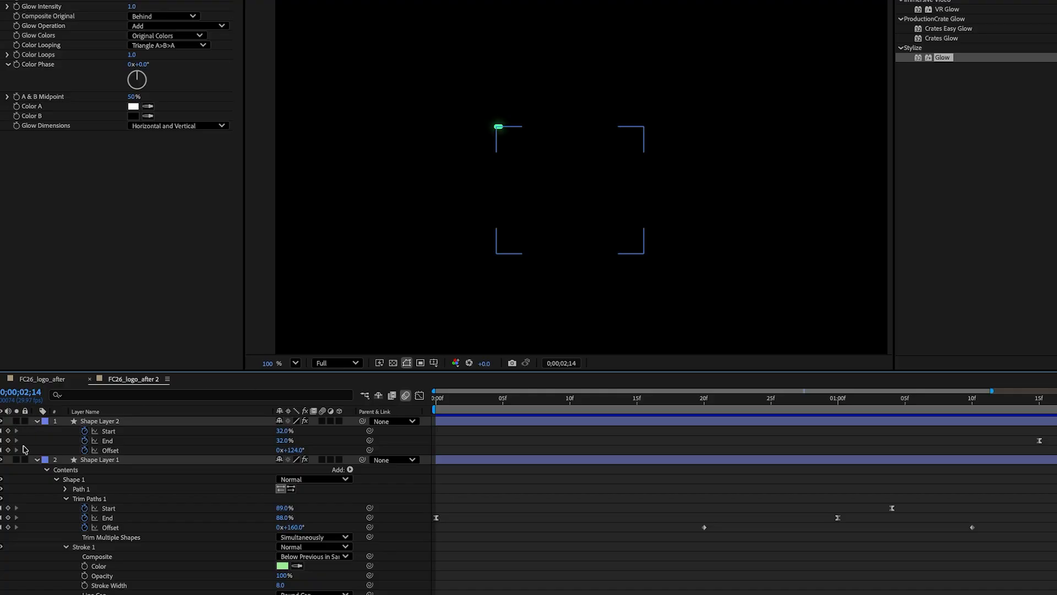
{"action": "left_click", "coordinate": [37, 459]}
{"action": "left_click", "coordinate": [117, 462]}
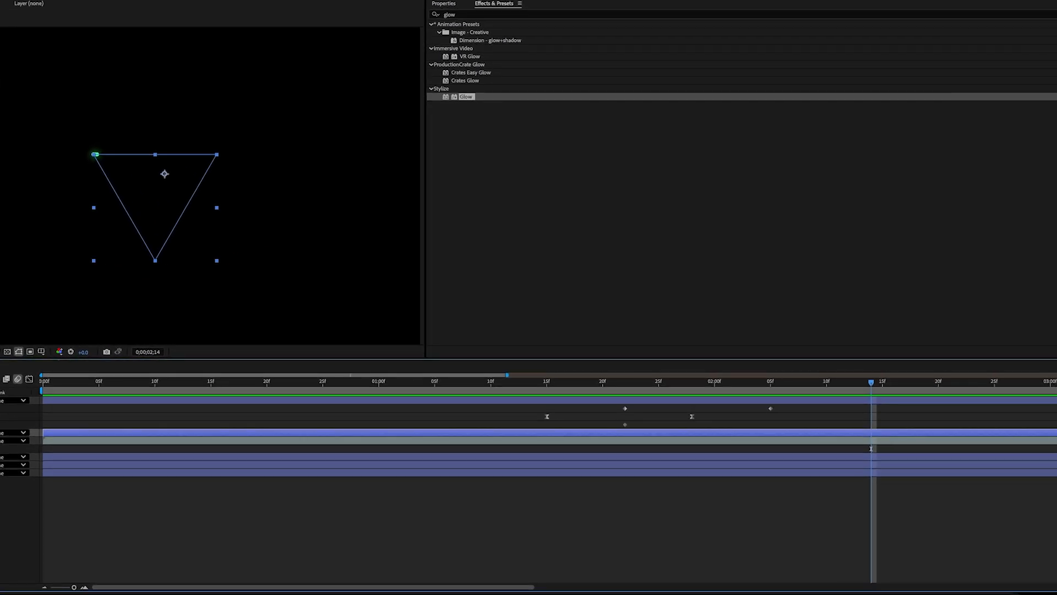
{"action": "key", "text": "u"}
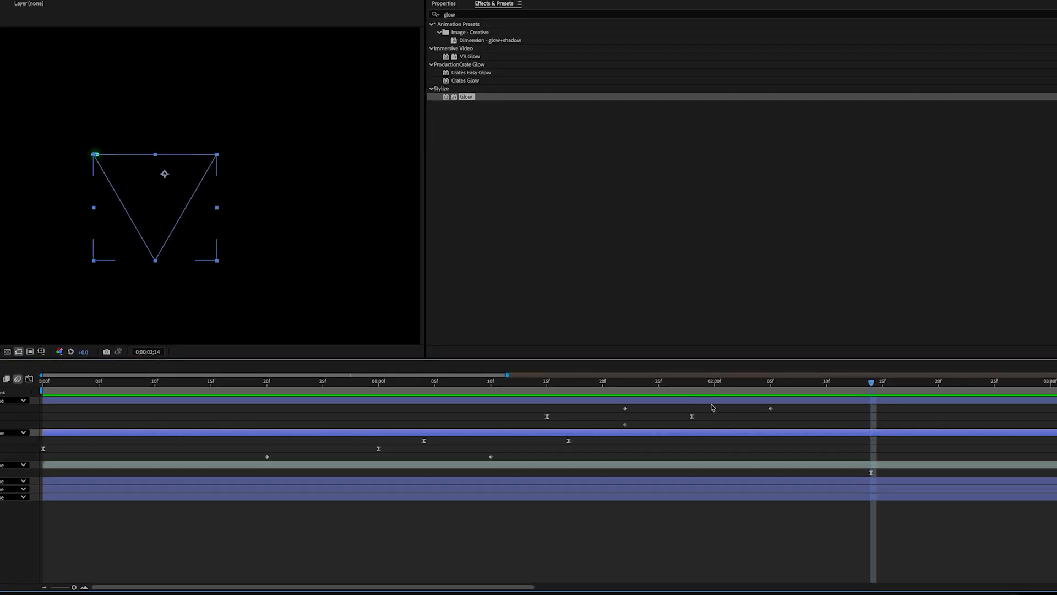
{"action": "left_click_drag", "start_coordinate": [671, 385], "coordinate": [654, 388]}
{"action": "key", "text": "ctrl+shift+d"}
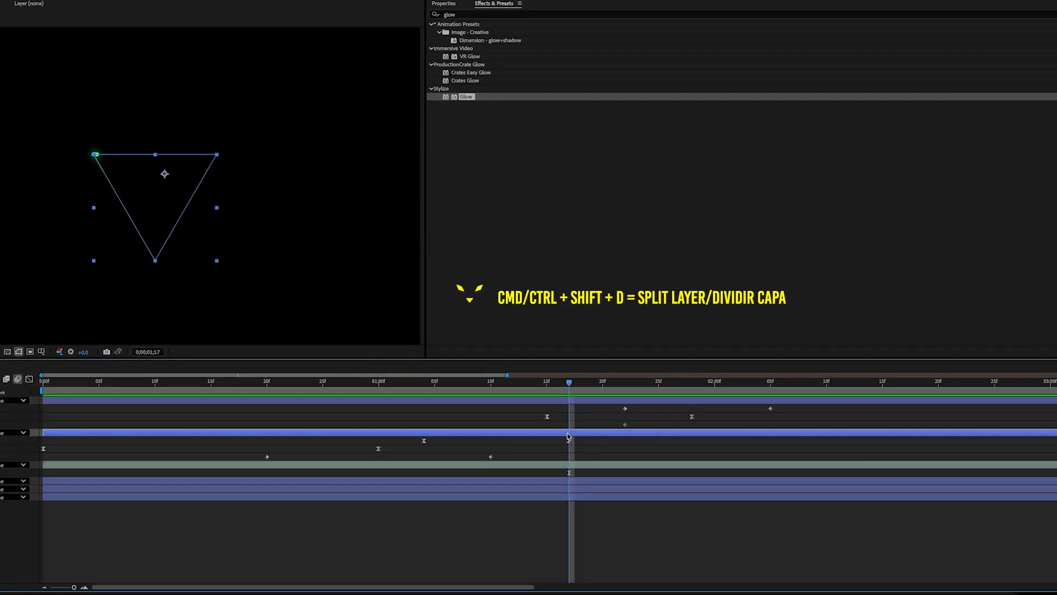
{"action": "key", "text": "ctrl+shift+d"}
{"action": "key", "text": "Delete"}
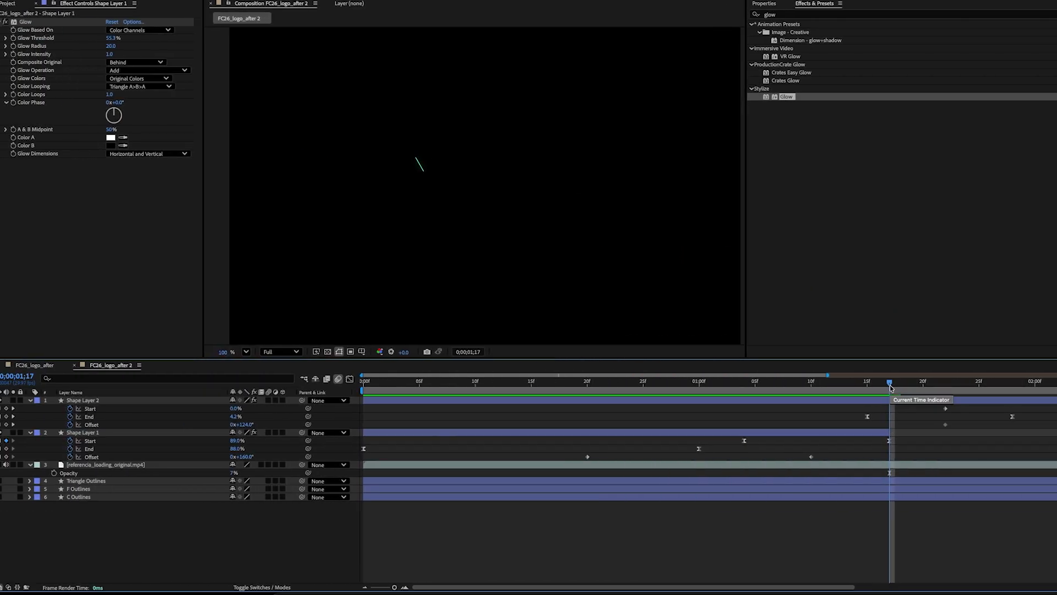
Step: Move Shape Layer 1's start about one frame later and preview the animation from the beginning
{"action": "left_click_drag", "start_coordinate": [891, 388], "coordinate": [341, 394]}
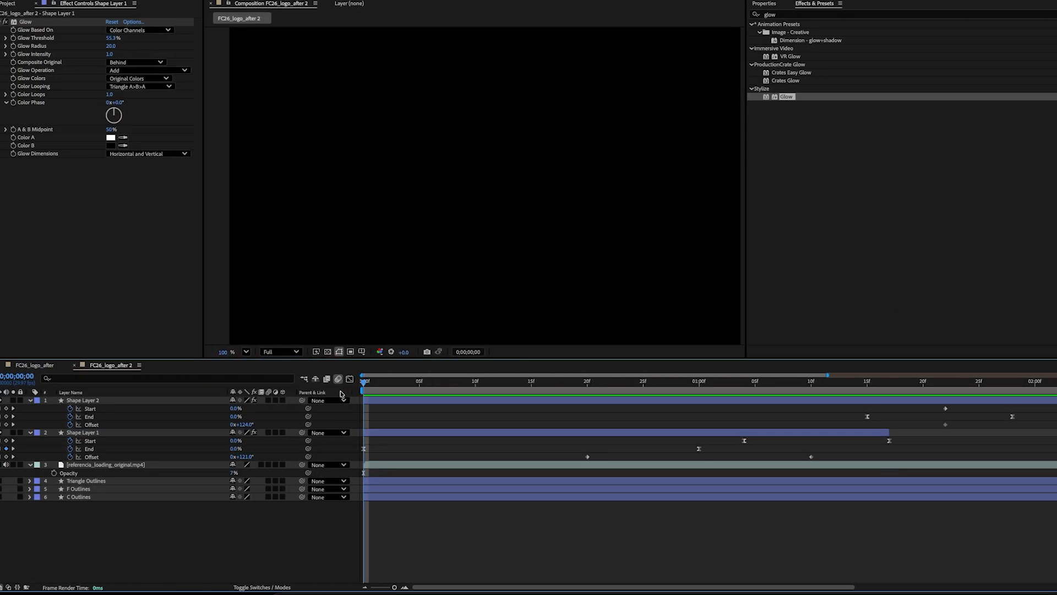
{"action": "left_click_drag", "start_coordinate": [364, 432], "coordinate": [371, 432]}
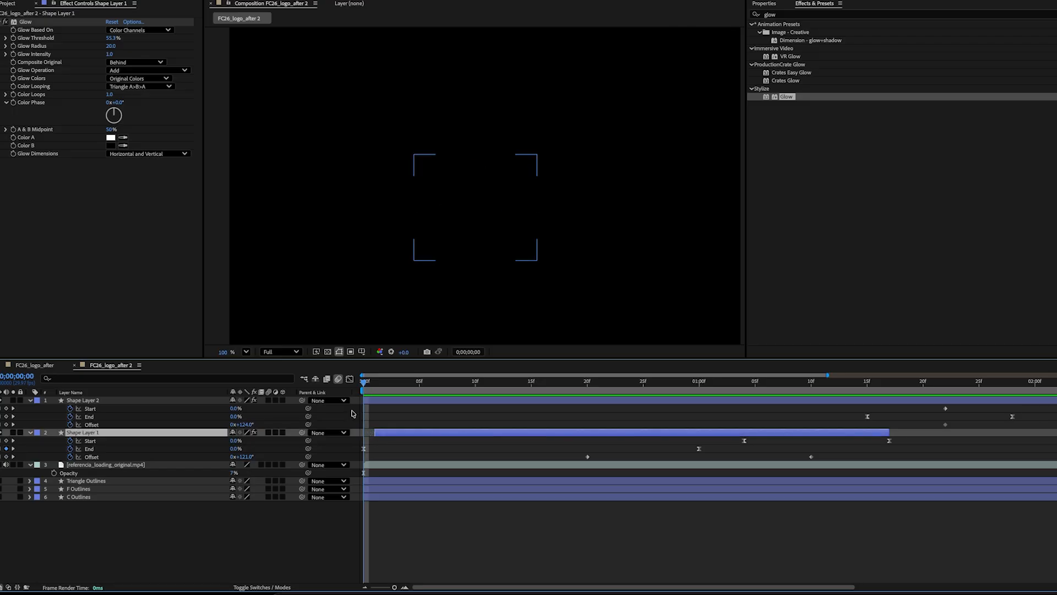
{"action": "key", "text": "space"}
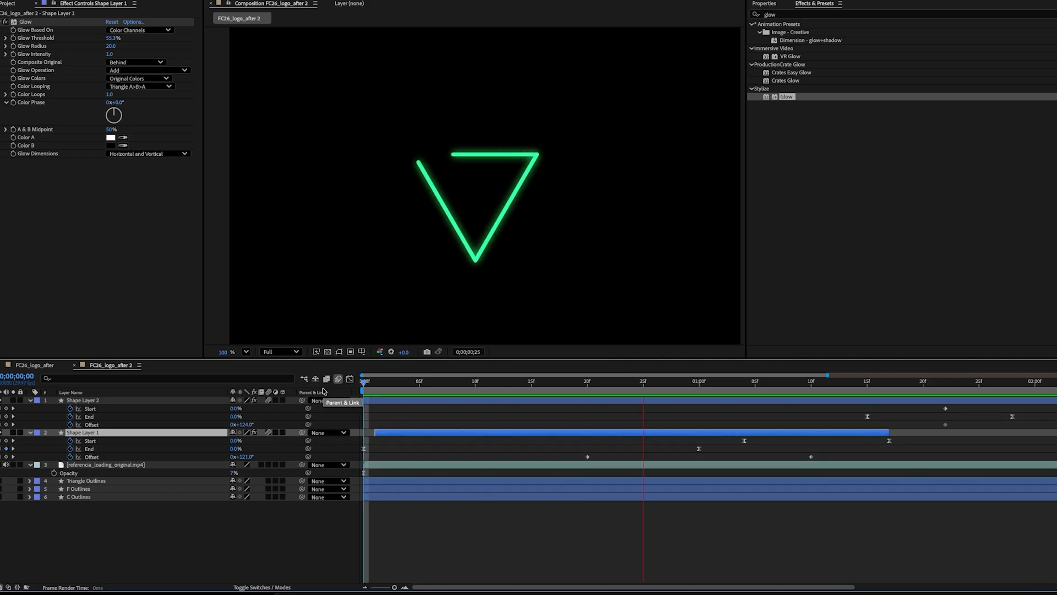
{"action": "key", "text": "space"}
Step: Add a new Null Object to the composition
{"action": "right_click", "coordinate": [183, 525]}
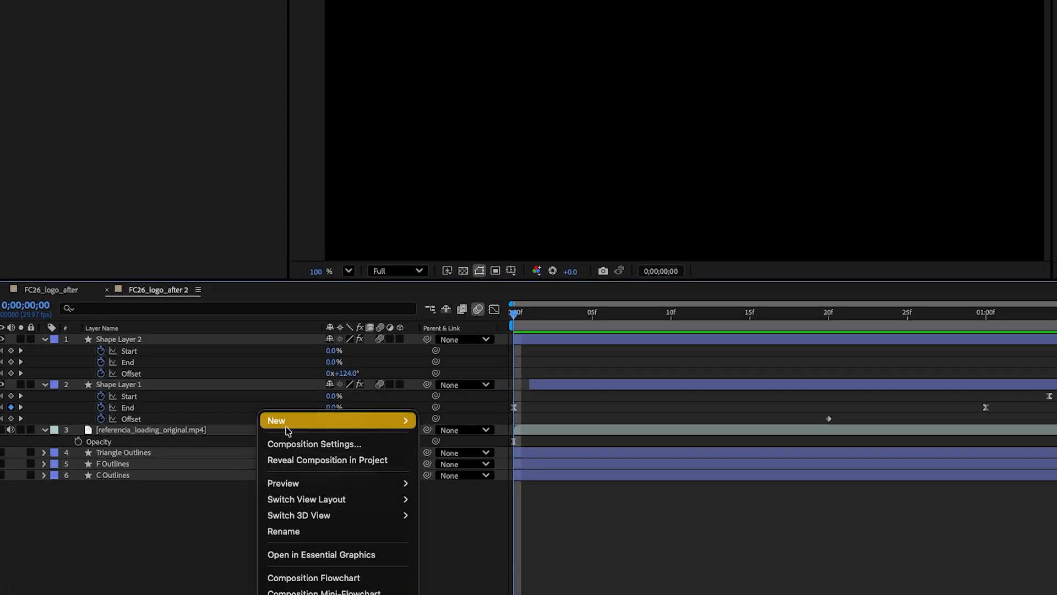
{"action": "mouse_move", "coordinate": [287, 431]}
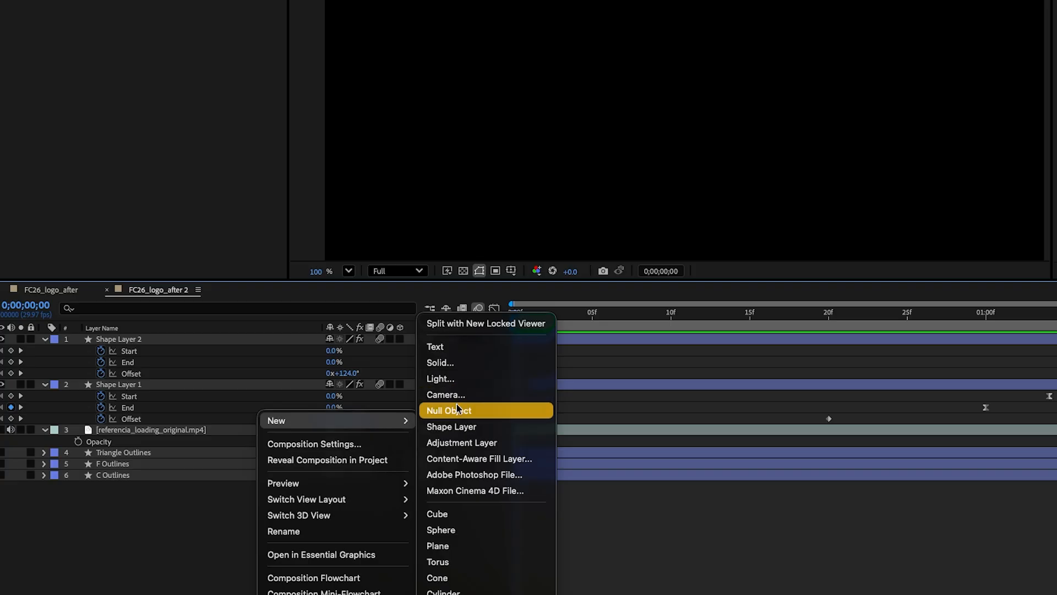
{"action": "left_click", "coordinate": [457, 412]}
Step: Parent both shape layers to the null
{"action": "left_click", "coordinate": [193, 350]}
{"action": "left_click", "coordinate": [193, 396], "text": "shift"}
{"action": "left_click_drag", "start_coordinate": [428, 351], "coordinate": [121, 341]}
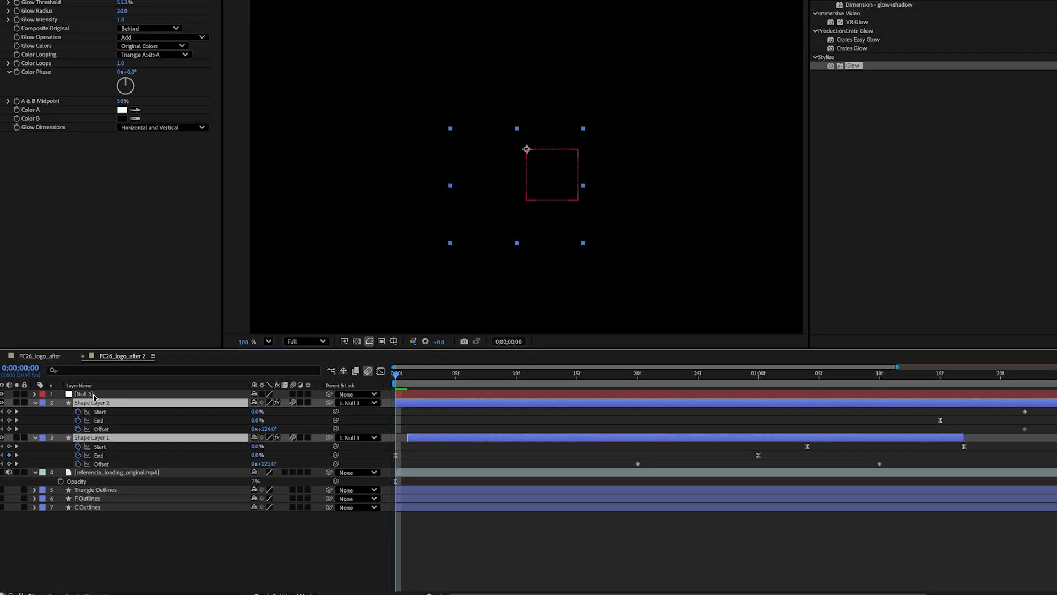
Step: Keyframe the null's Position so it starts at 475,540 and reaches 540,540 at about 20 frames
{"action": "left_click", "coordinate": [121, 340]}
{"action": "left_click_drag", "start_coordinate": [813, 314], "coordinate": [828, 318]}
{"action": "key", "text": "p"}
{"action": "left_click", "coordinate": [61, 402]}
{"action": "mouse_move", "coordinate": [486, 384]}
{"action": "left_mouse_down"}
{"action": "mouse_move", "coordinate": [397, 384]}
{"action": "mouse_move", "coordinate": [409, 383]}
{"action": "left_mouse_up"}
{"action": "left_click", "coordinate": [137, 397]}
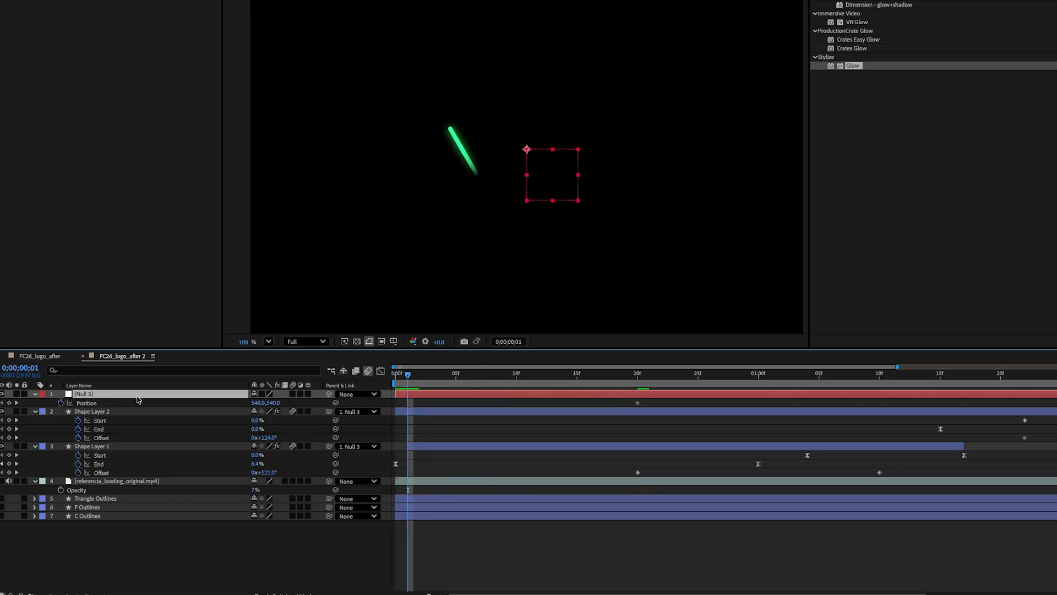
{"action": "left_click_drag", "start_coordinate": [259, 403], "coordinate": [227, 403]}
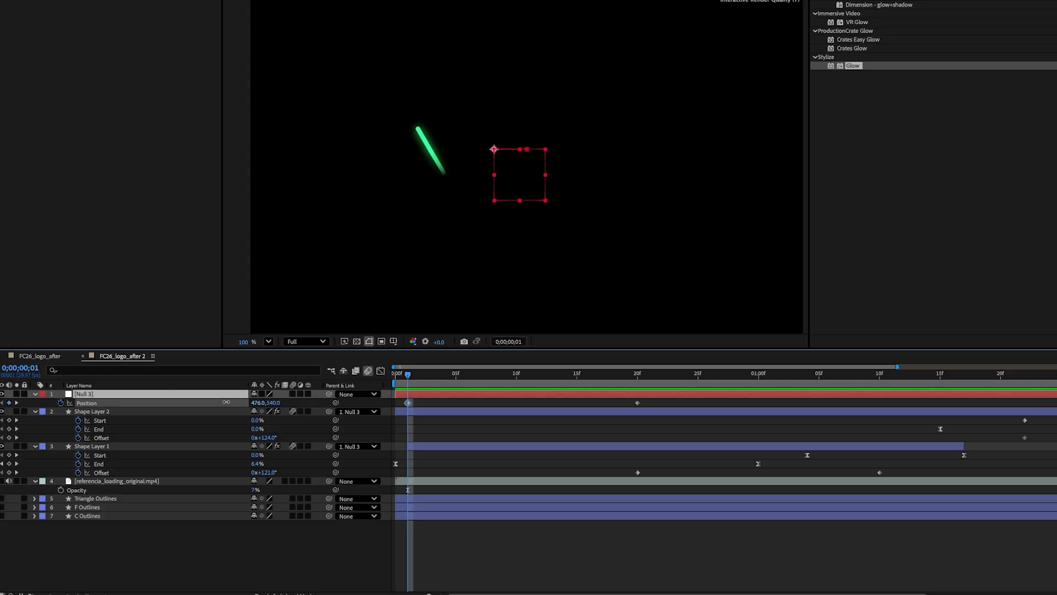
{"action": "left_click_drag", "start_coordinate": [653, 399], "coordinate": [400, 411]}
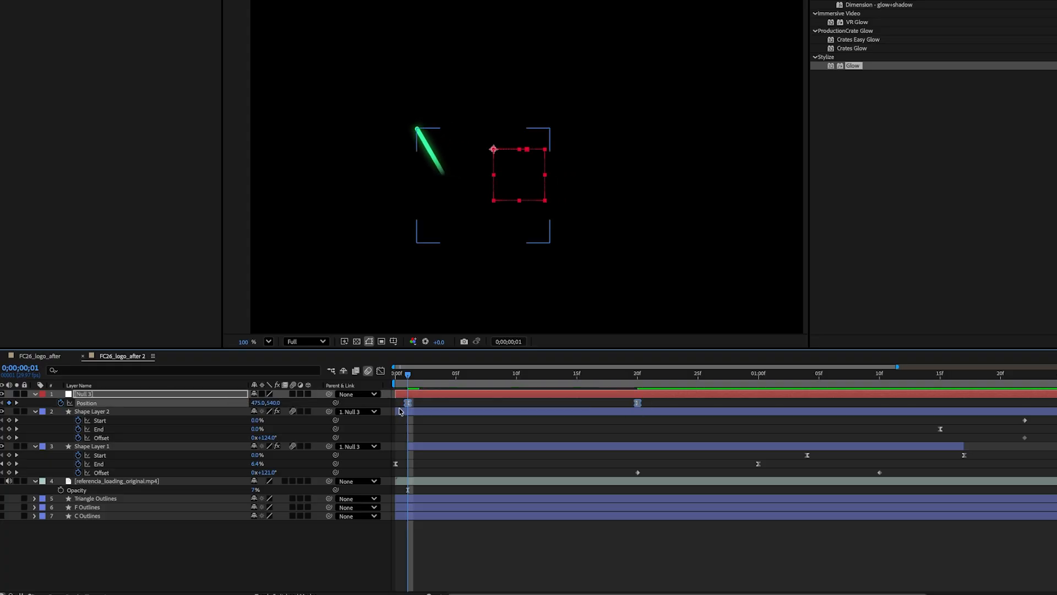
Step: Reshape the null's position speed curve in the Graph Editor into a sharp ease-out and preview it
{"action": "left_click", "coordinate": [380, 372]}
{"action": "left_click_drag", "start_coordinate": [456, 548], "coordinate": [410, 564]}
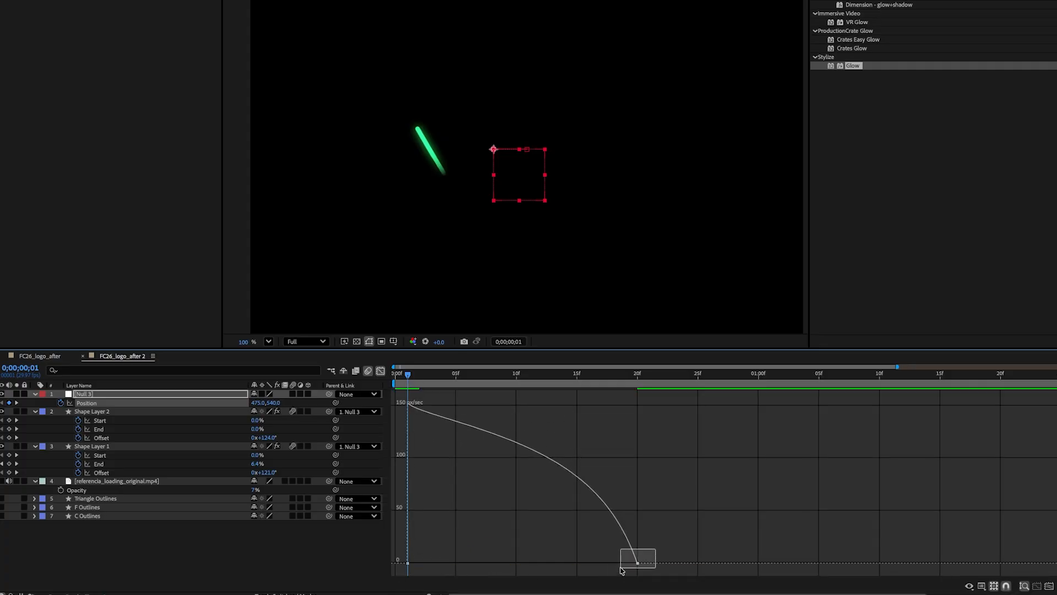
{"action": "left_click_drag", "start_coordinate": [600, 566], "coordinate": [496, 555]}
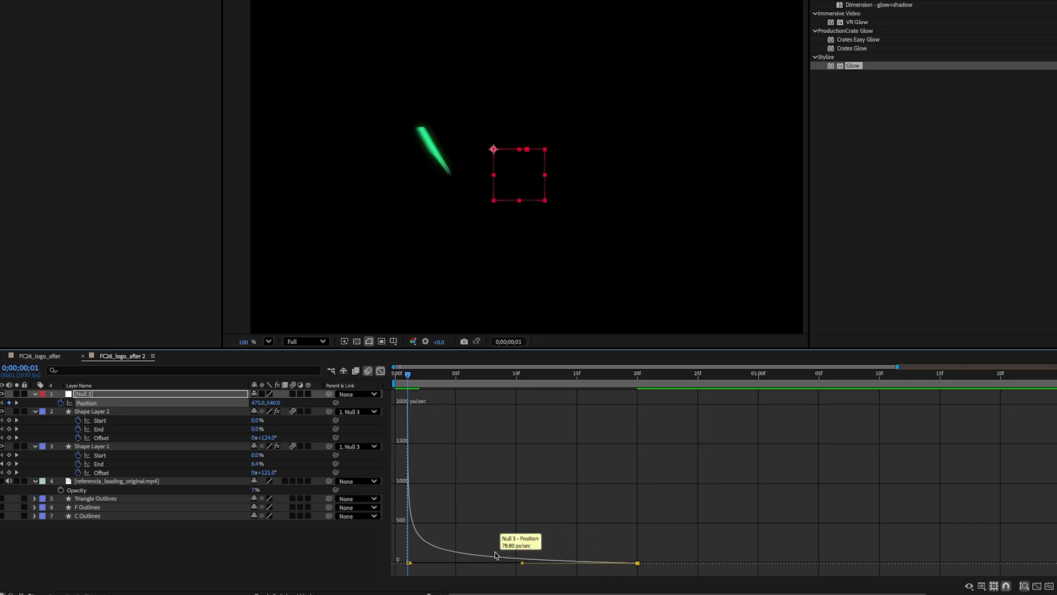
{"action": "left_click", "coordinate": [381, 371]}
{"action": "key", "text": "space"}
{"action": "left_click_drag", "start_coordinate": [407, 375], "coordinate": [392, 380]}
{"action": "key", "text": "space"}
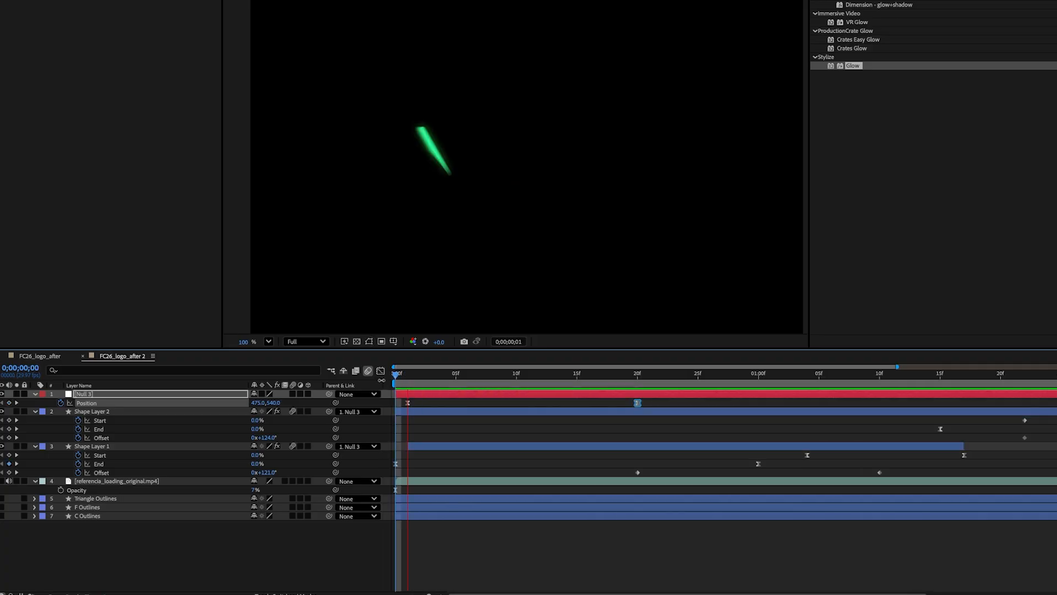
Step: Unhide the logo outline layers and add another Null Object to the composition
{"action": "left_click", "coordinate": [85, 498]}
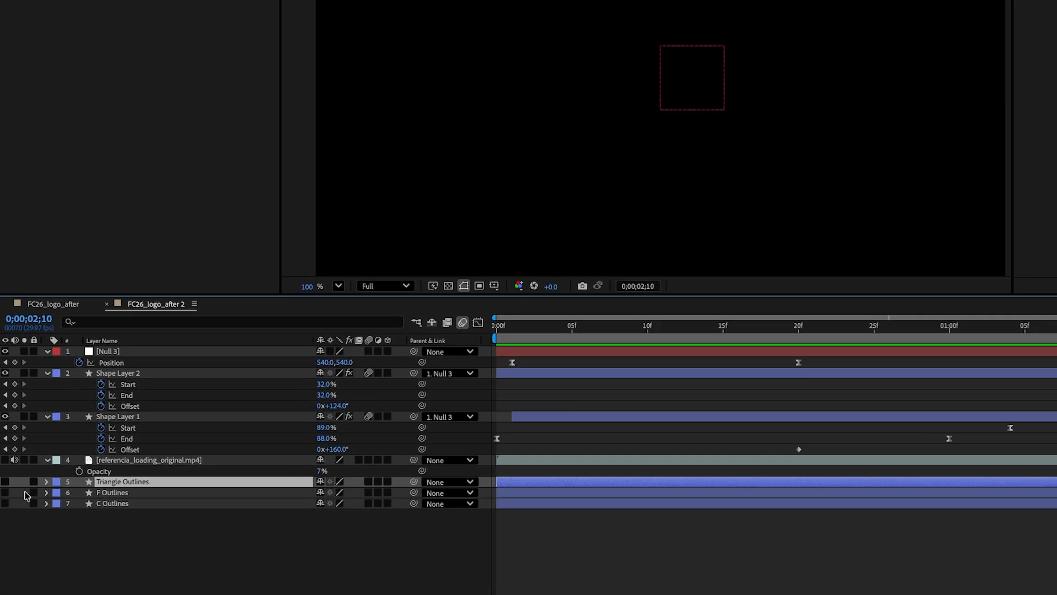
{"action": "left_click", "coordinate": [6, 482]}
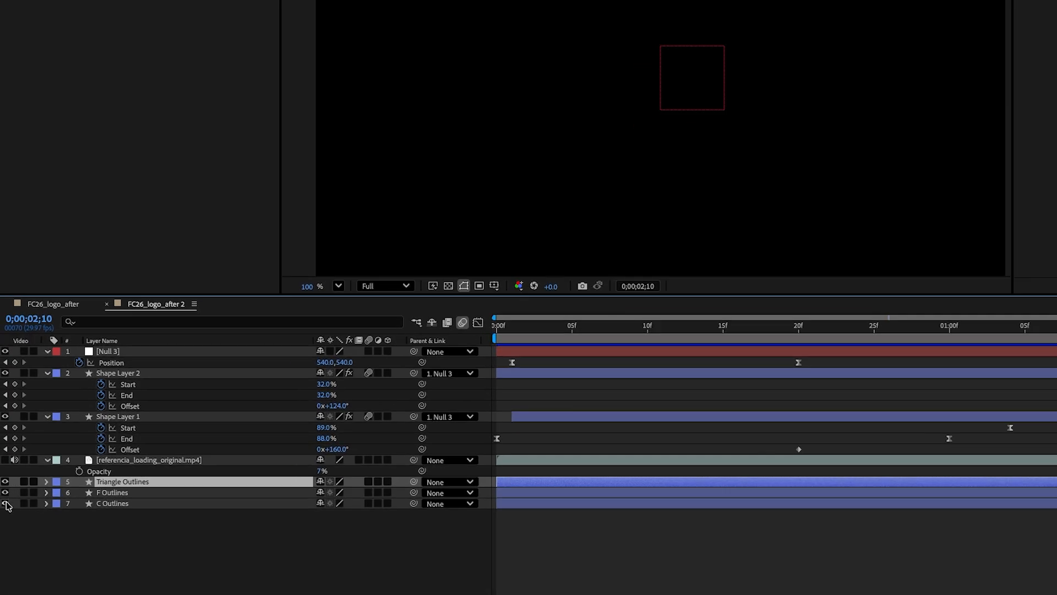
{"action": "left_click", "coordinate": [90, 548]}
{"action": "right_click", "coordinate": [91, 547]}
{"action": "left_click", "coordinate": [277, 422]}
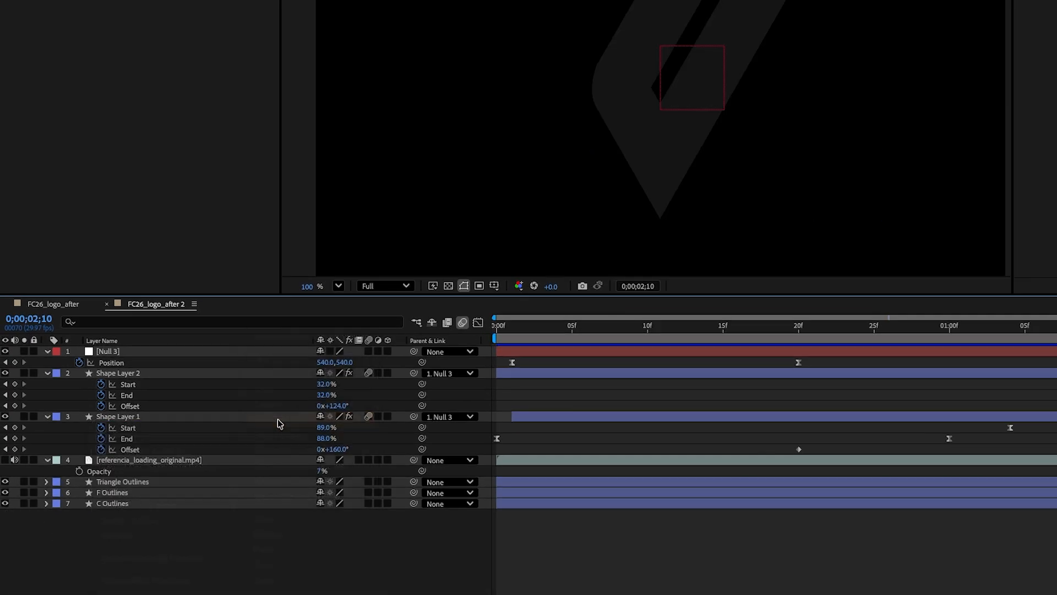
Step: Parent the Triangle, F and C Outlines layers to the new null
{"action": "left_click", "coordinate": [122, 492]}
{"action": "left_click", "coordinate": [114, 514], "text": "shift"}
{"action": "left_click_drag", "start_coordinate": [414, 492], "coordinate": [112, 353]}
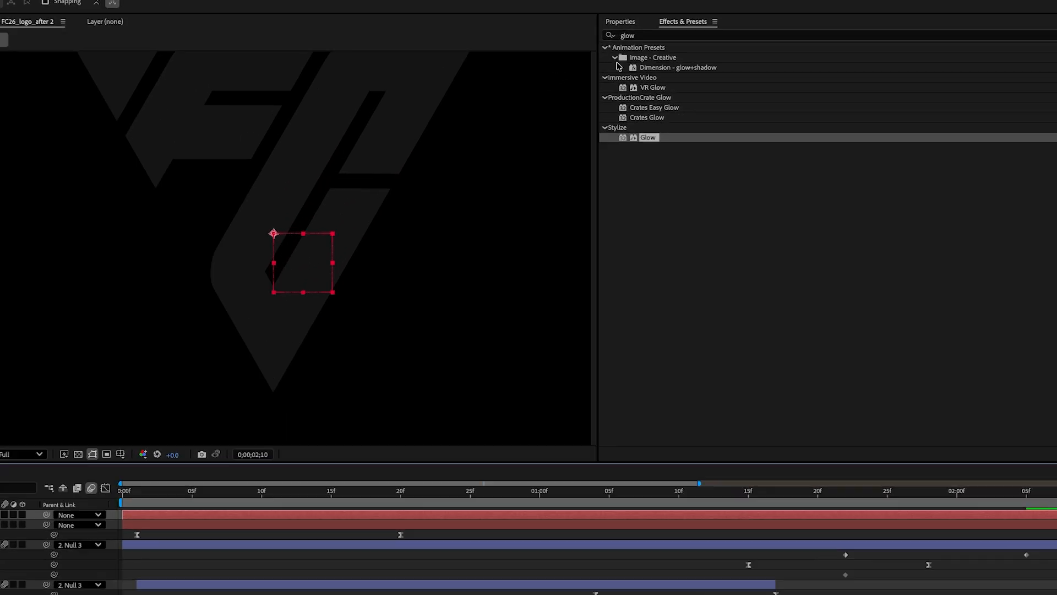
Step: Search effects for "fill" and apply the Fill effect to the outline layers, setting the colour to white
{"action": "left_click", "coordinate": [771, 35]}
{"action": "type", "text": "fill"}
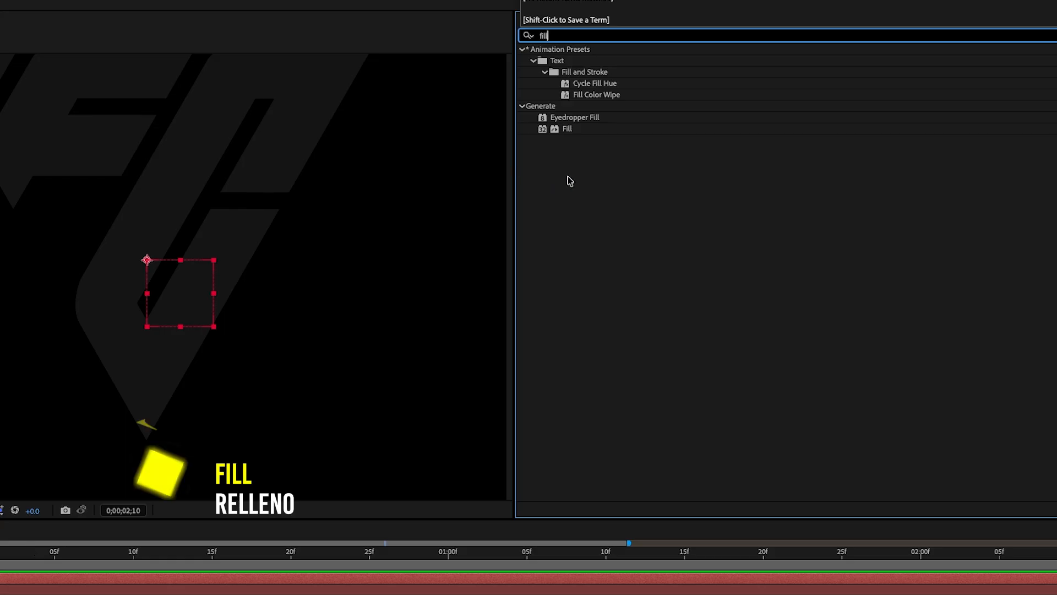
{"action": "double_click", "coordinate": [567, 130]}
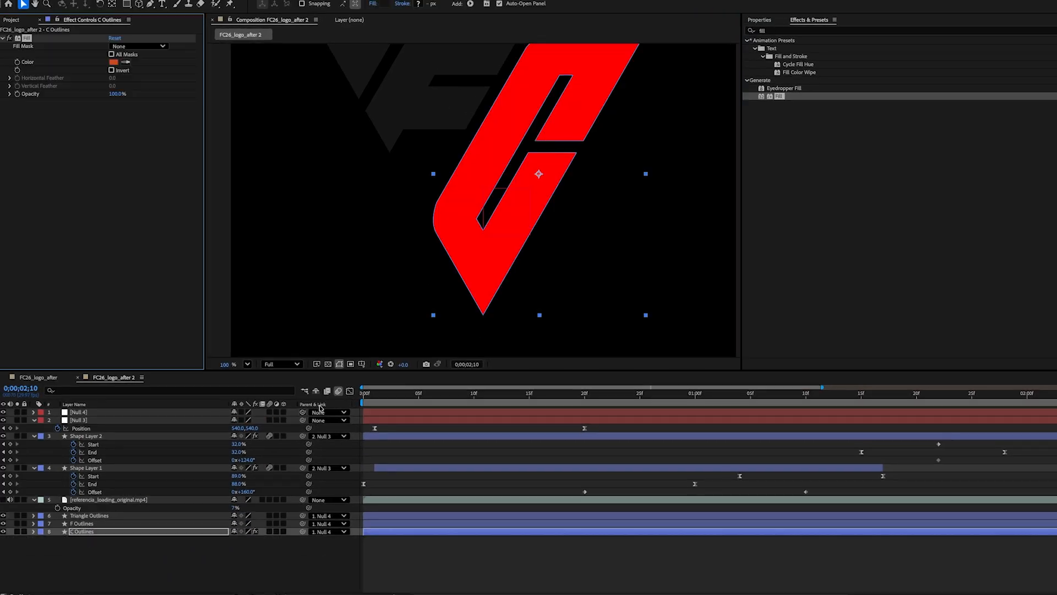
{"action": "left_click", "coordinate": [82, 523]}
{"action": "double_click", "coordinate": [778, 96]}
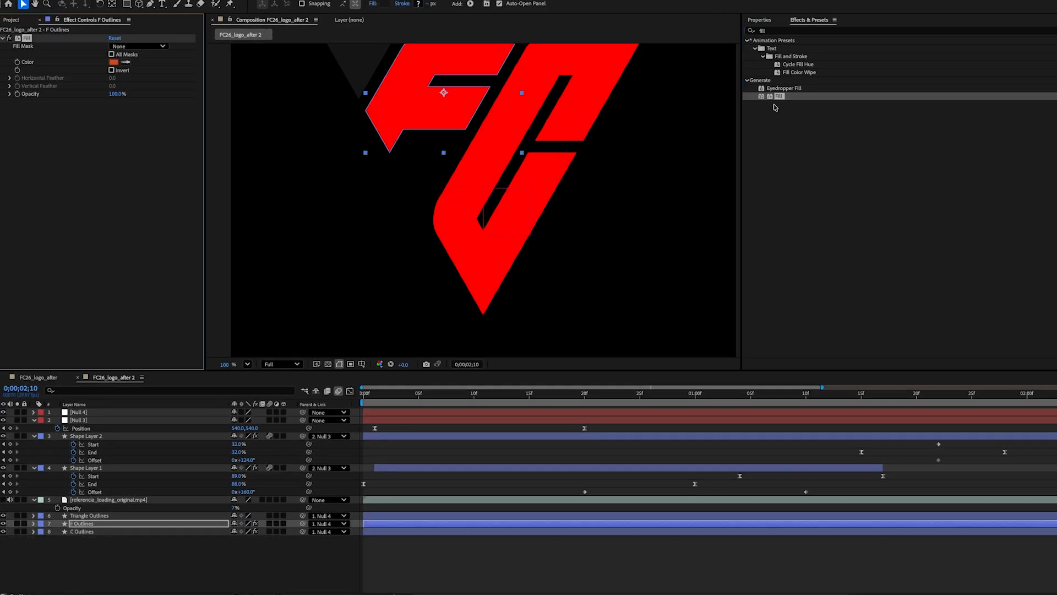
{"action": "left_click", "coordinate": [89, 516]}
{"action": "double_click", "coordinate": [779, 96]}
{"action": "left_click_drag", "start_coordinate": [469, 142], "coordinate": [458, 189]}
{"action": "left_click", "coordinate": [114, 63]}
{"action": "left_click", "coordinate": [564, 143]}
{"action": "left_click", "coordinate": [81, 524]}
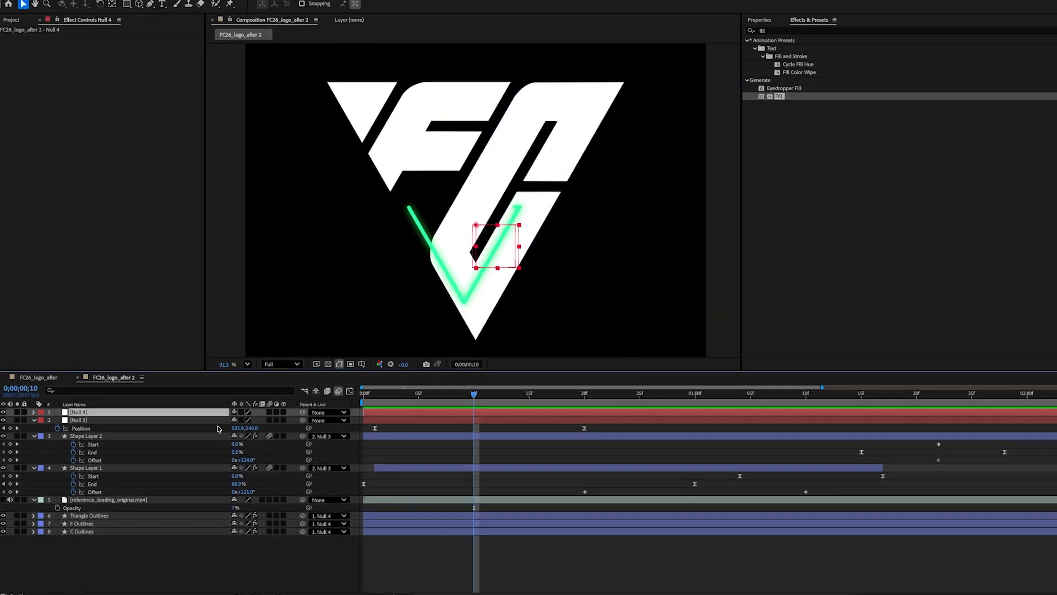
Step: Scale the new null to 37% so the logo fits inside the triangle and preview
{"action": "key", "text": "s"}
{"action": "mouse_move", "coordinate": [235, 420]}
{"action": "left_mouse_down"}
{"action": "mouse_move", "coordinate": [208, 420]}
{"action": "mouse_move", "coordinate": [245, 422]}
{"action": "left_mouse_up"}
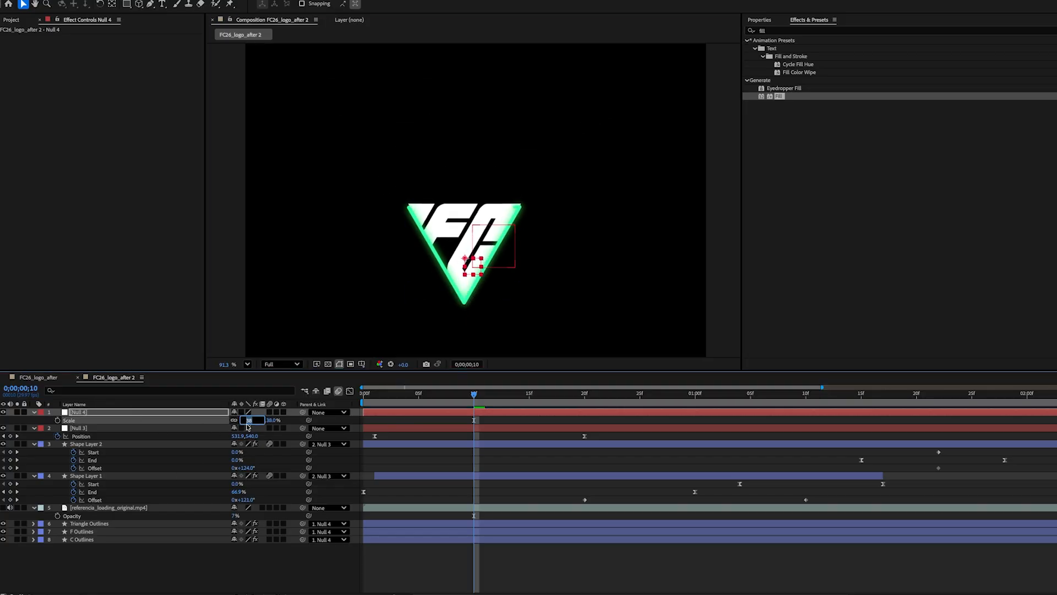
{"action": "left_click", "coordinate": [178, 558]}
{"action": "left_click", "coordinate": [110, 412]}
{"action": "scroll", "coordinate": [469, 228], "scroll_direction": "up", "scroll_amount": 1}
{"action": "left_click_drag", "start_coordinate": [465, 261], "coordinate": [464, 263]}
{"action": "key", "text": "space"}
{"action": "key", "text": "space"}
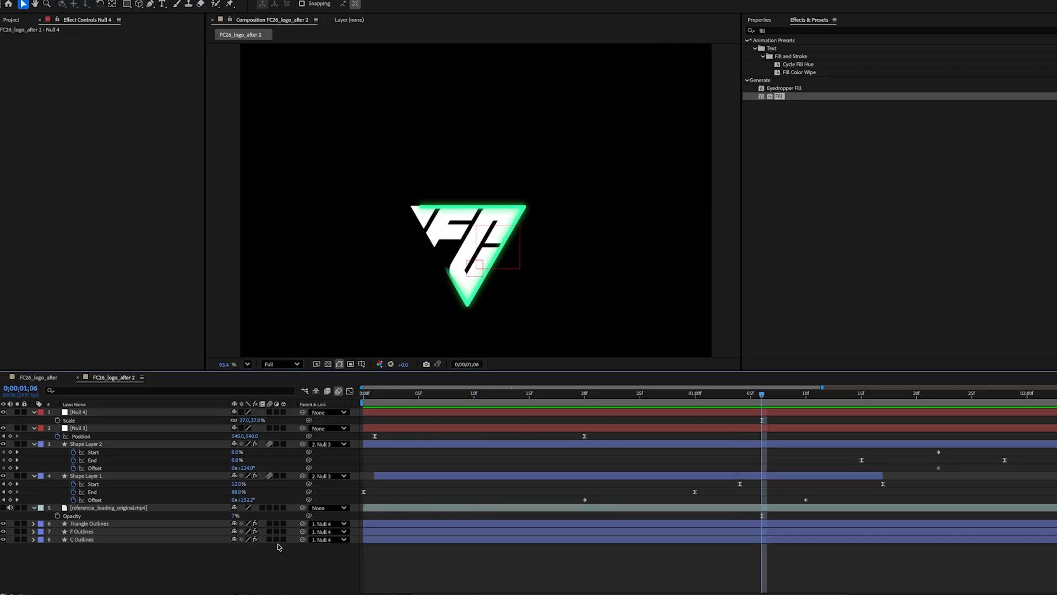
Step: Add Position keyframes at 2;00 for the Triangle, F and C Outlines layers
{"action": "left_click_drag", "start_coordinate": [540, 396], "coordinate": [885, 404]}
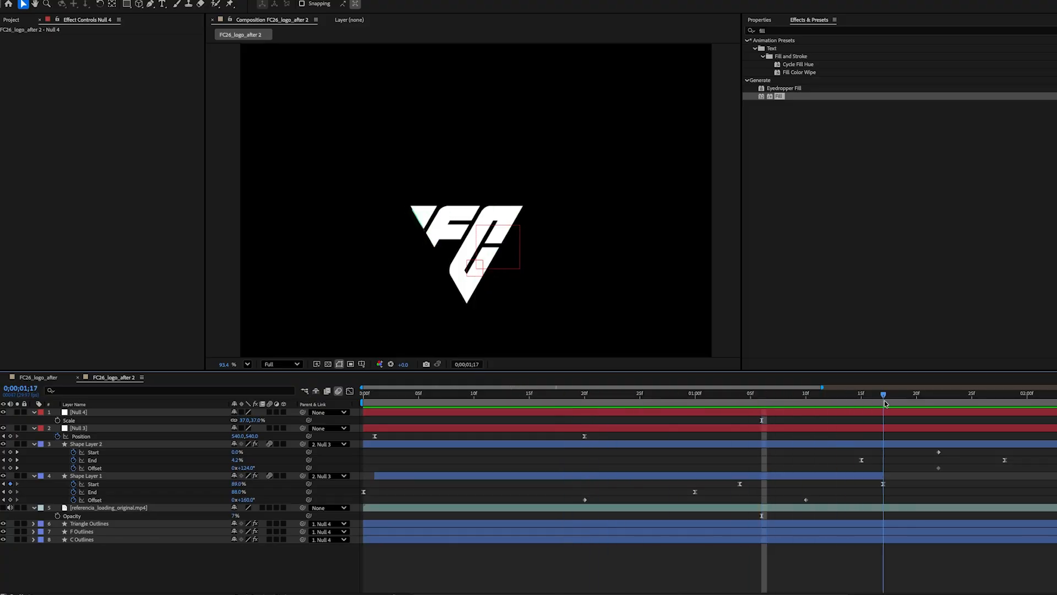
{"action": "left_click_drag", "start_coordinate": [1020, 406], "coordinate": [1027, 399]}
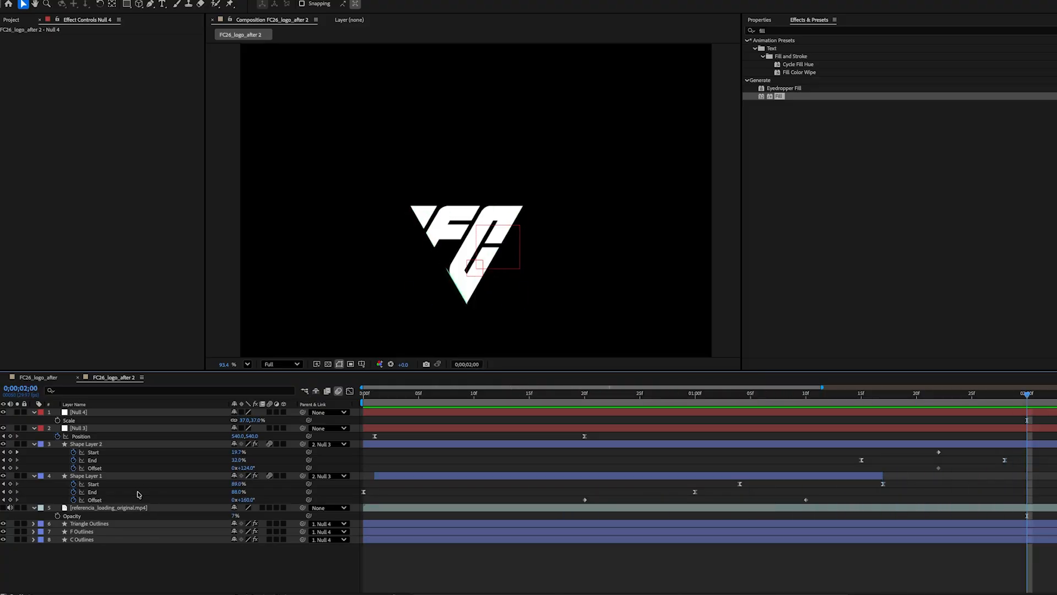
{"action": "left_click", "coordinate": [80, 523]}
{"action": "left_click", "coordinate": [80, 531], "text": "shift"}
{"action": "left_click", "coordinate": [80, 539], "text": "shift"}
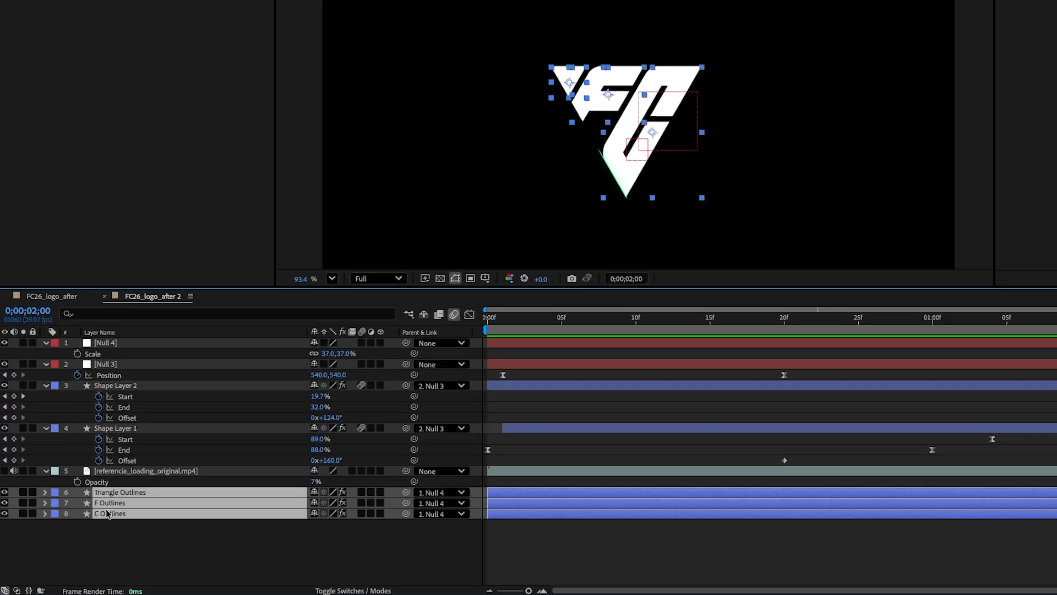
{"action": "key", "text": "p"}
{"action": "left_click", "coordinate": [77, 502]}
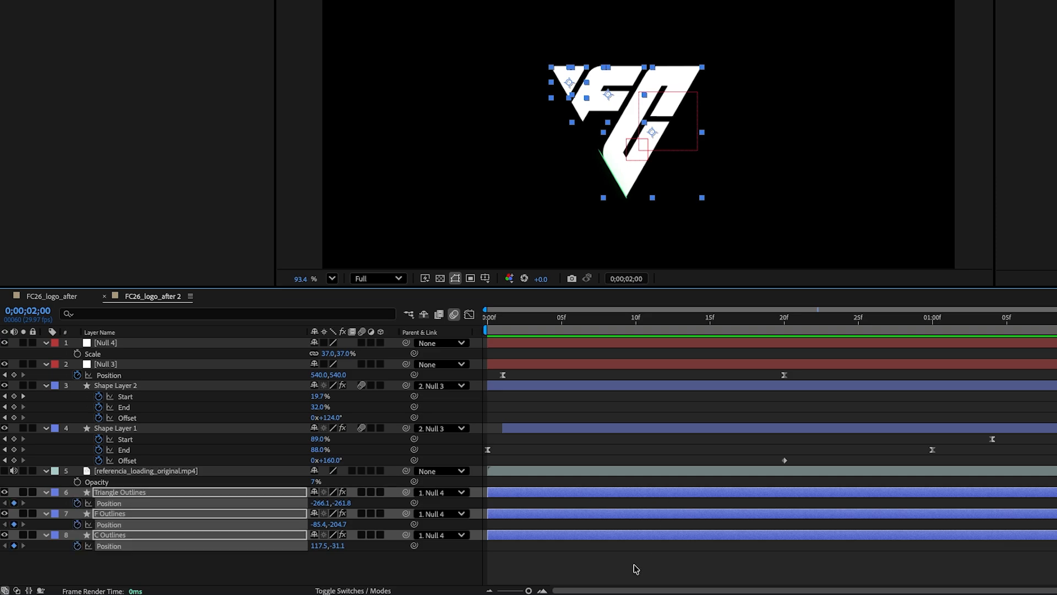
Step: At 20 frames, move the C Outlines piece up and to the right, to 456,-644.4
{"action": "left_click_drag", "start_coordinate": [602, 590], "coordinate": [788, 589]}
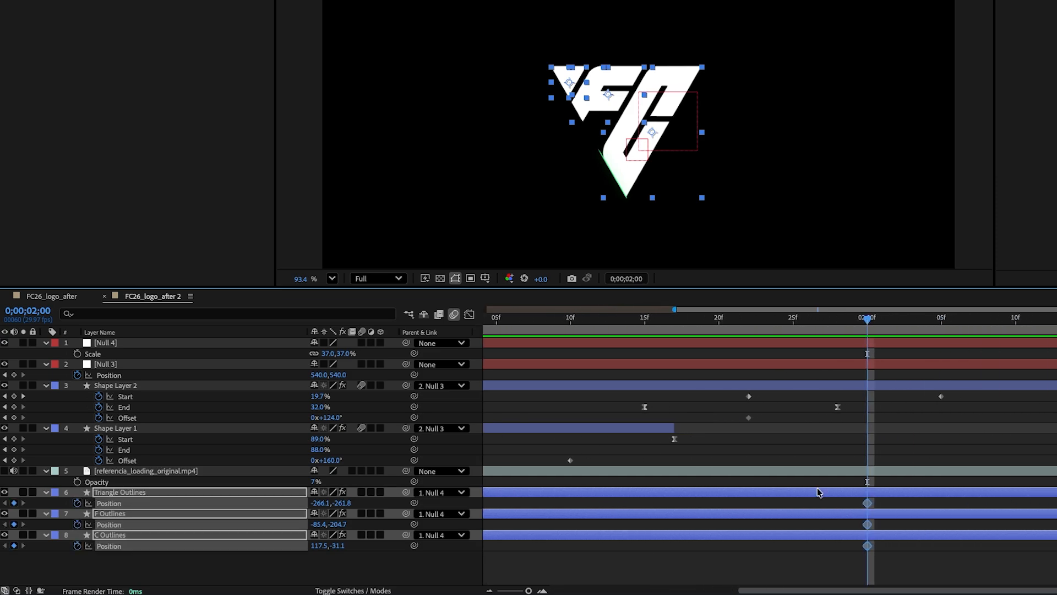
{"action": "key", "text": "minus"}
{"action": "left_click", "coordinate": [621, 325]}
{"action": "left_click", "coordinate": [369, 573]}
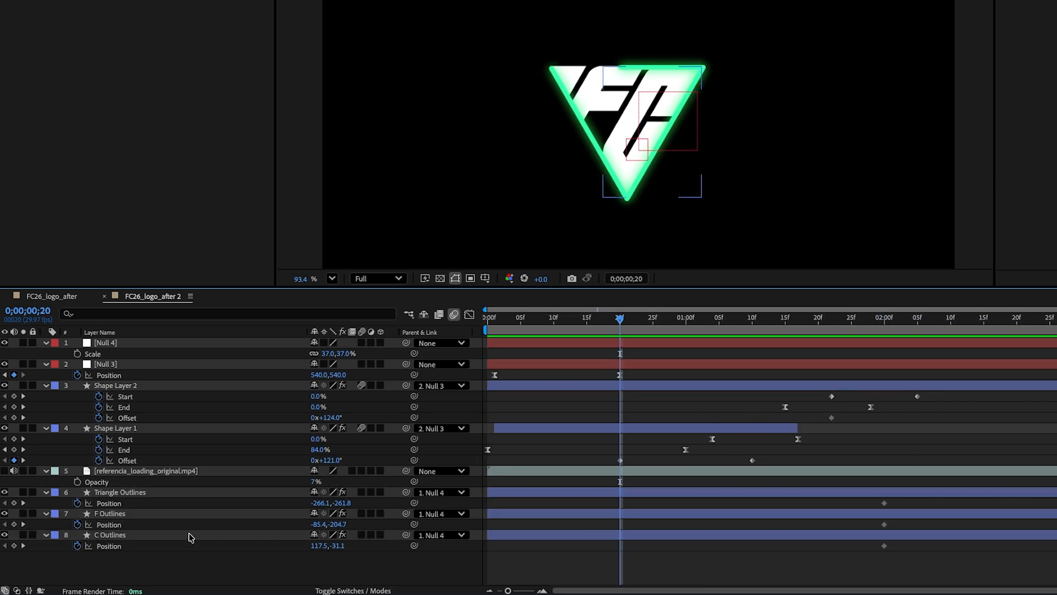
{"action": "left_click", "coordinate": [148, 537]}
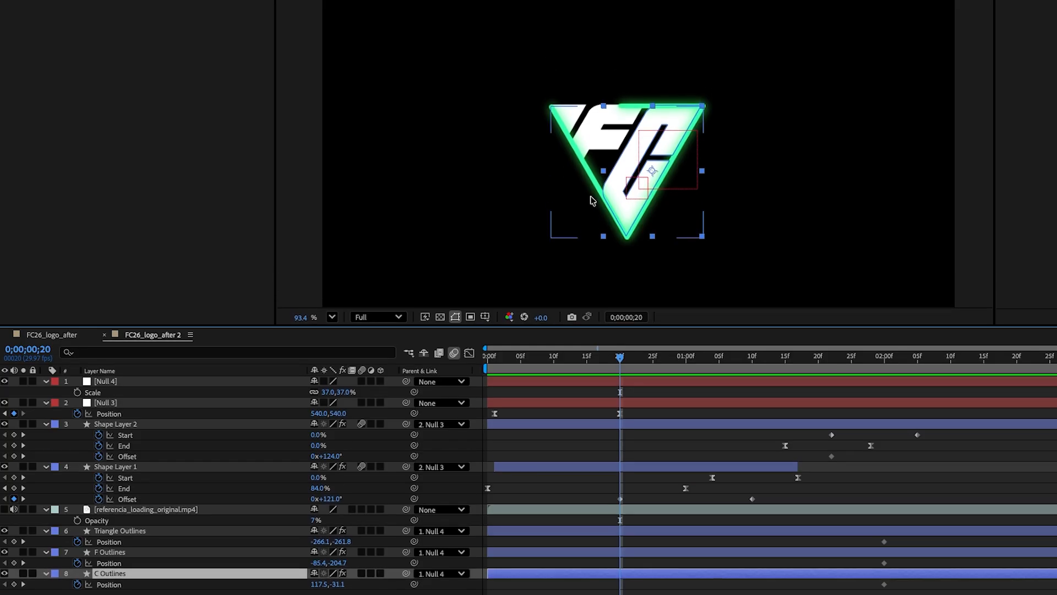
{"action": "left_click_drag", "start_coordinate": [592, 162], "coordinate": [728, 3]}
{"action": "left_click_drag", "start_coordinate": [729, 42], "coordinate": [740, 17]}
Step: Reshape the C piece's position speed curve in the Graph Editor into a sharp ease-out and preview
{"action": "left_click_drag", "start_coordinate": [910, 592], "coordinate": [606, 583]}
{"action": "left_click", "coordinate": [469, 352]}
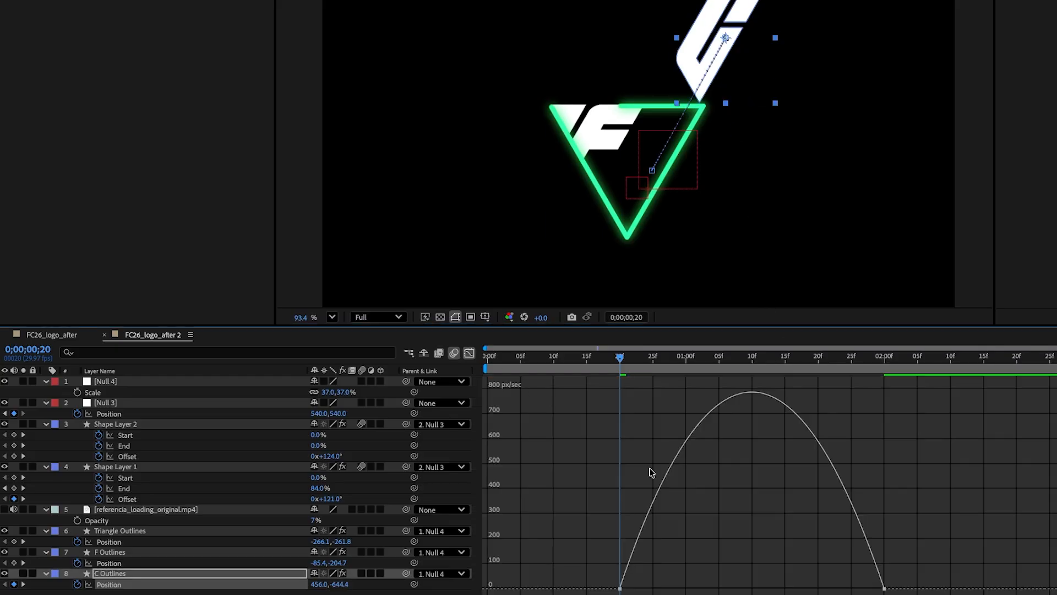
{"action": "left_click_drag", "start_coordinate": [839, 591], "coordinate": [752, 589]}
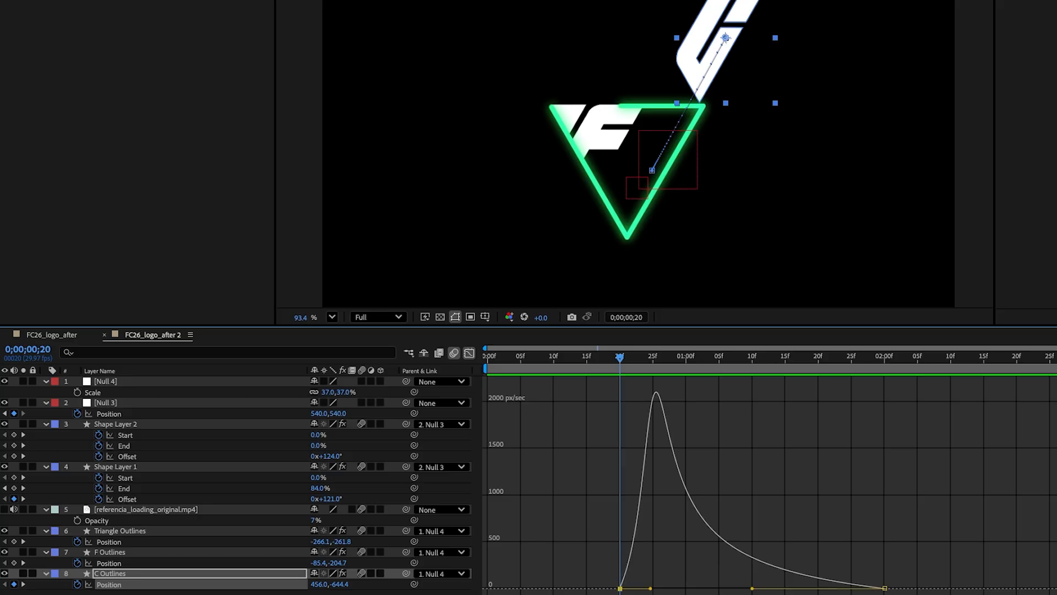
{"action": "left_click_drag", "start_coordinate": [650, 589], "coordinate": [678, 589]}
{"action": "left_click", "coordinate": [470, 352]}
{"action": "left_click", "coordinate": [614, 356]}
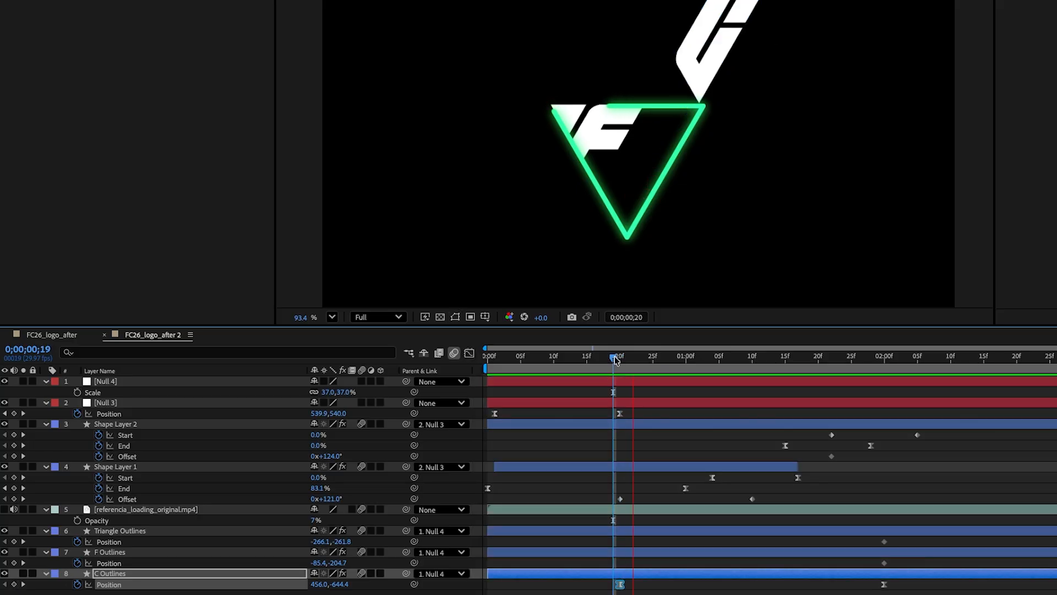
{"action": "key", "text": "space"}
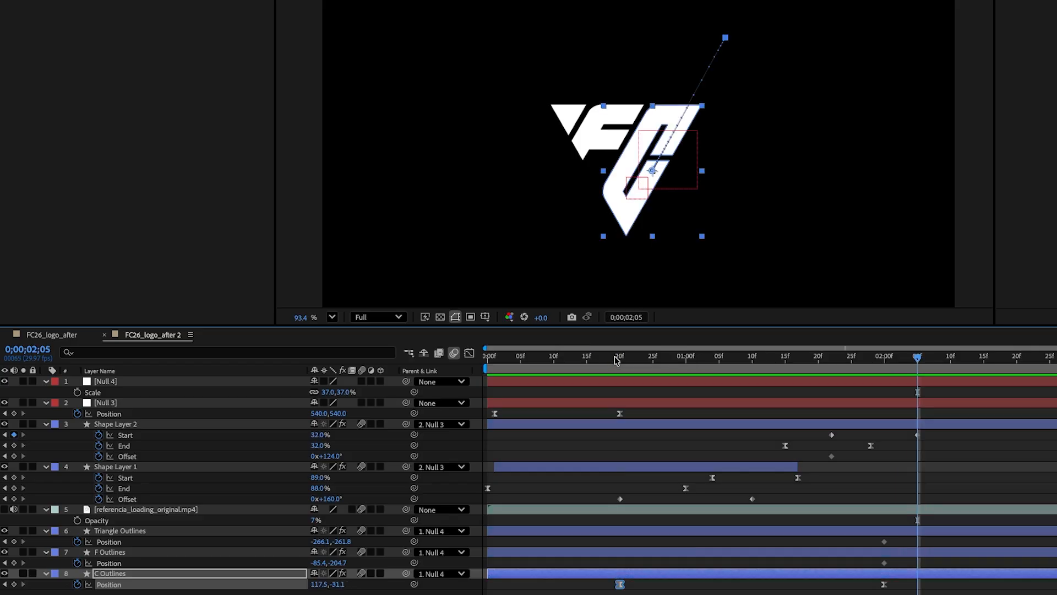
Step: At 18 frames, move the F Outlines piece up and to the right, to 215.5,-737.0
{"action": "left_click_drag", "start_coordinate": [662, 360], "coordinate": [607, 362]}
{"action": "key", "text": "equal"}
{"action": "key", "text": "equal"}
{"action": "key", "text": "equal"}
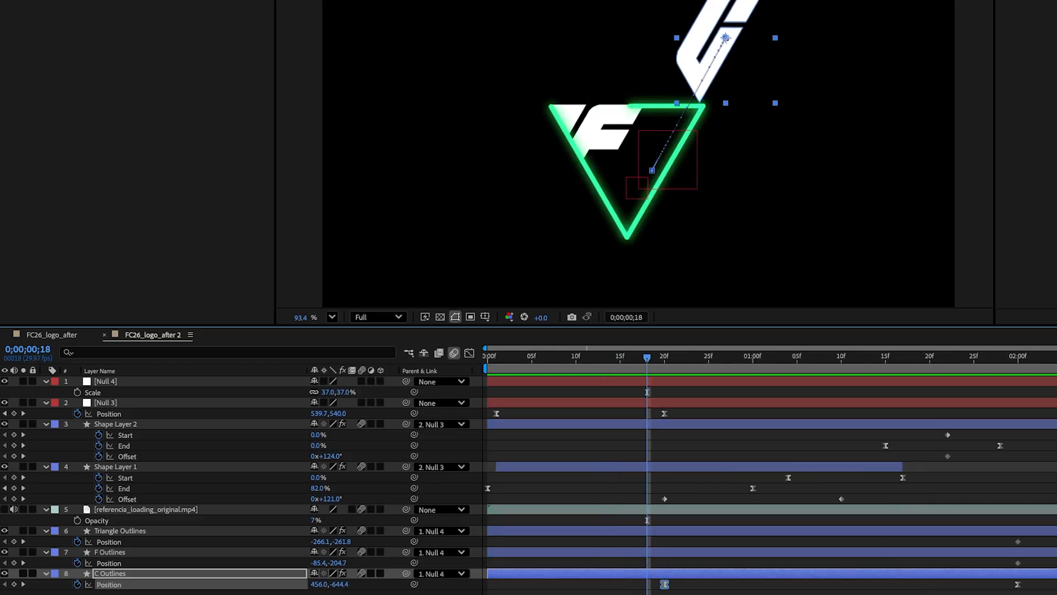
{"action": "key", "text": "equal"}
{"action": "key", "text": "equal"}
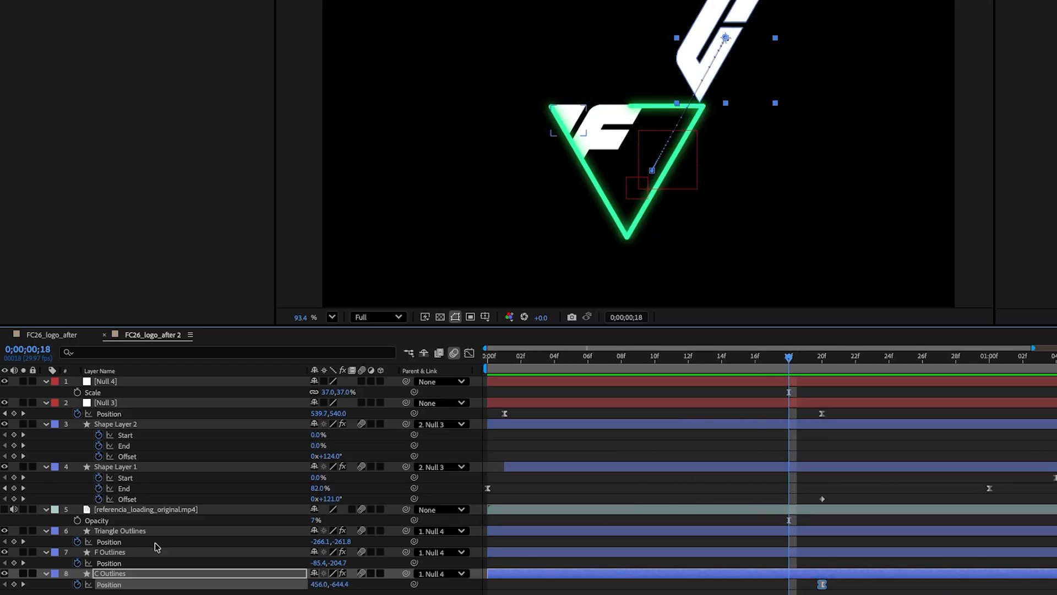
{"action": "left_click", "coordinate": [133, 553]}
{"action": "left_click_drag", "start_coordinate": [623, 124], "coordinate": [687, 7]}
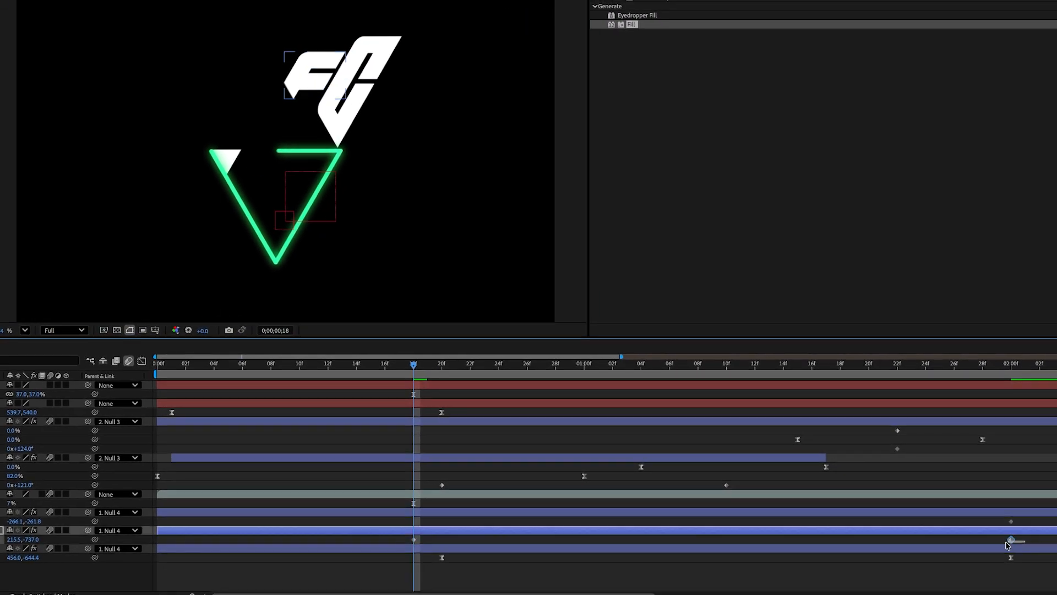
{"action": "left_click_drag", "start_coordinate": [1038, 538], "coordinate": [396, 546]}
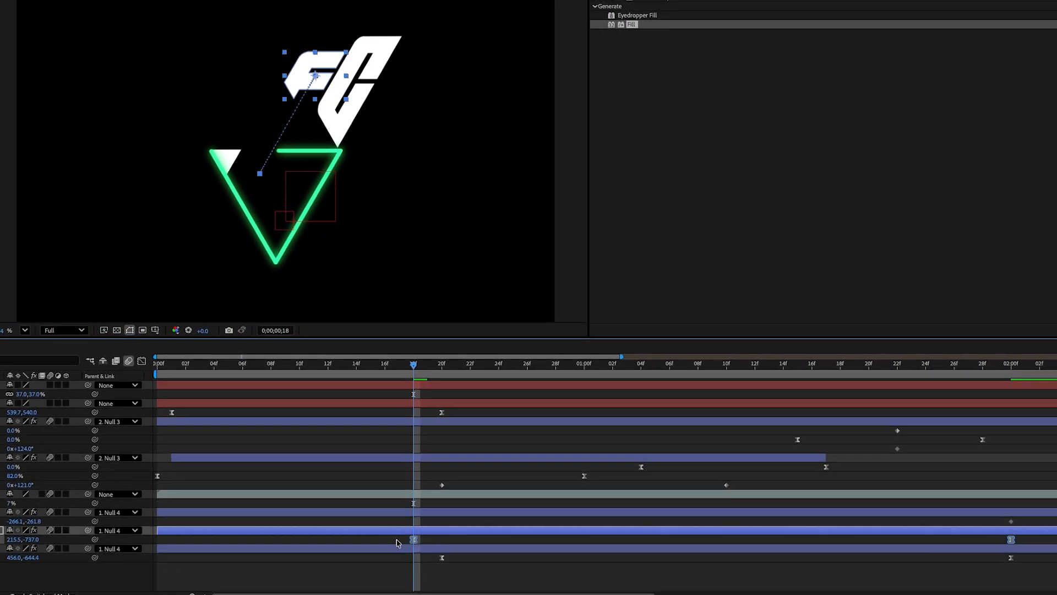
{"action": "left_click_drag", "start_coordinate": [192, 594], "coordinate": [170, 594]}
Step: Reshape the F piece's position speed curve in the Graph Editor into a sharp ease-out
{"action": "left_click", "coordinate": [350, 363]}
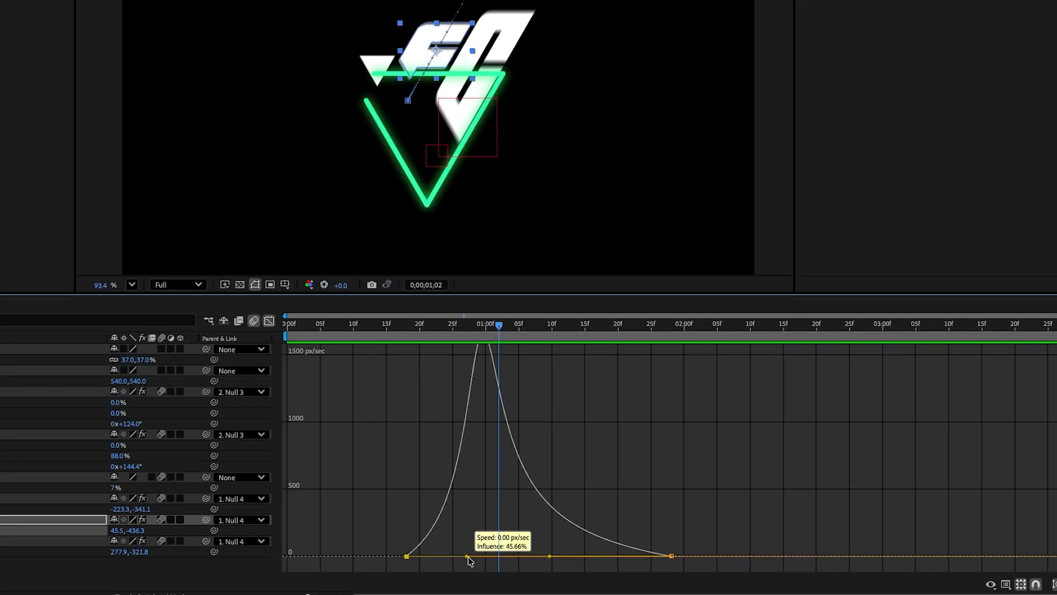
{"action": "left_click_drag", "start_coordinate": [470, 558], "coordinate": [424, 558]}
{"action": "left_click_drag", "start_coordinate": [499, 330], "coordinate": [552, 331]}
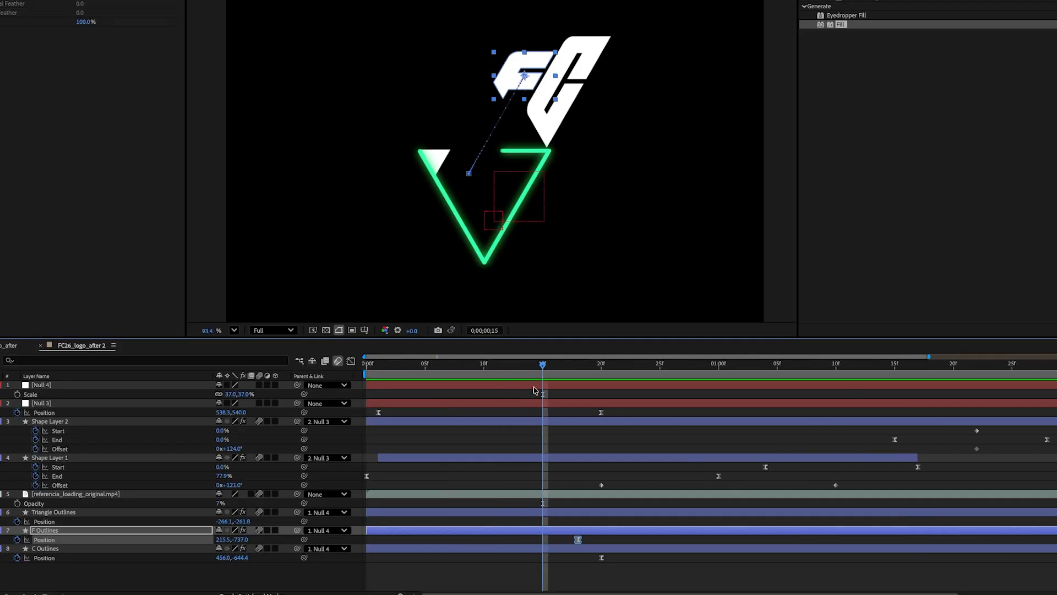
{"action": "left_click_drag", "start_coordinate": [532, 366], "coordinate": [554, 366]}
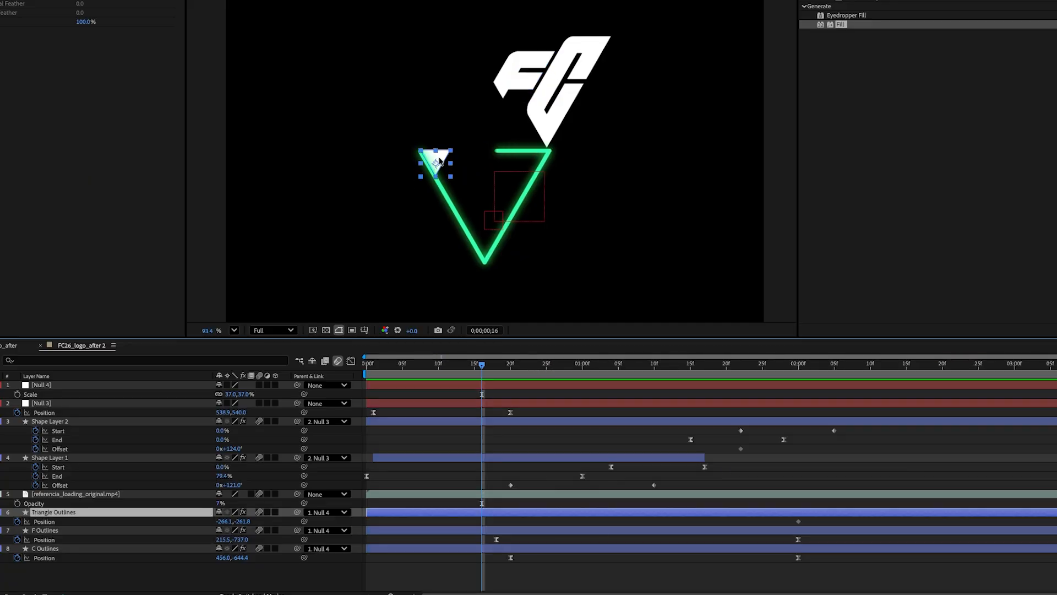
Step: Move the Triangle Outlines piece up at about 16 frames and shape its position speed curve, then preview
{"action": "left_click_drag", "start_coordinate": [439, 161], "coordinate": [470, 103]}
{"action": "left_click_drag", "start_coordinate": [824, 527], "coordinate": [477, 522]}
{"action": "left_click", "coordinate": [474, 523]}
{"action": "left_click", "coordinate": [353, 362]}
{"action": "left_click_drag", "start_coordinate": [831, 539], "coordinate": [784, 571]}
{"action": "left_click_drag", "start_coordinate": [745, 561], "coordinate": [638, 563]}
{"action": "key", "text": "space"}
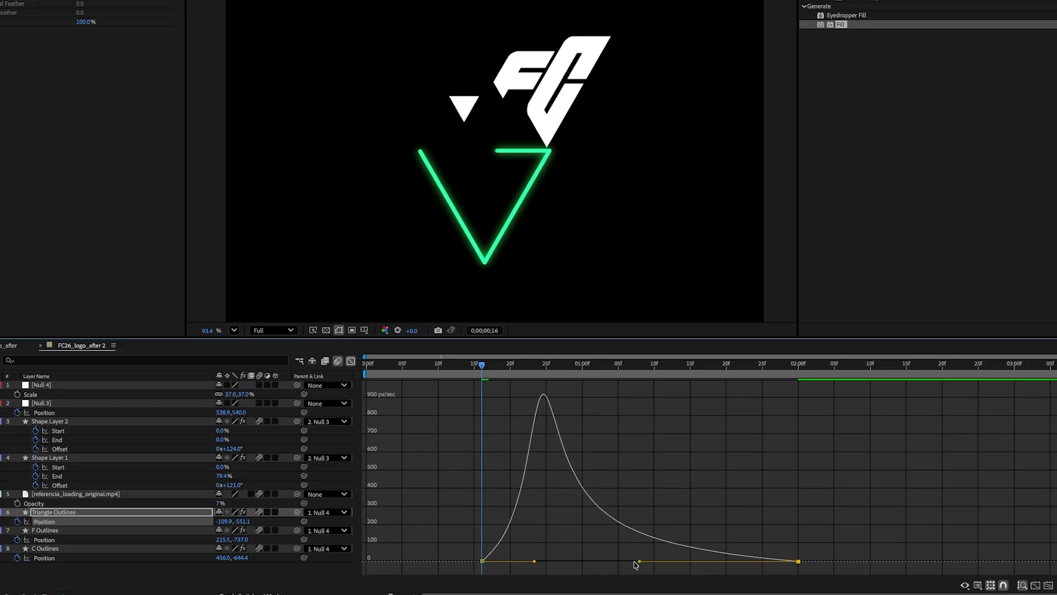
Step: Adjust the Triangle piece's speed-curve handle influence while previewing the animation repeatedly
{"action": "key", "text": "space"}
{"action": "left_click_drag", "start_coordinate": [535, 561], "coordinate": [515, 562]}
{"action": "left_click", "coordinate": [488, 366]}
{"action": "key", "text": "space"}
{"action": "left_click_drag", "start_coordinate": [517, 368], "coordinate": [505, 371]}
{"action": "key", "text": "space"}
{"action": "key", "text": "space"}
{"action": "key", "text": "ctrl+z"}
{"action": "left_click_drag", "start_coordinate": [534, 561], "coordinate": [562, 562]}
{"action": "left_click", "coordinate": [474, 367]}
{"action": "key", "text": "space"}
{"action": "left_click", "coordinate": [554, 367]}
{"action": "key", "text": "space"}
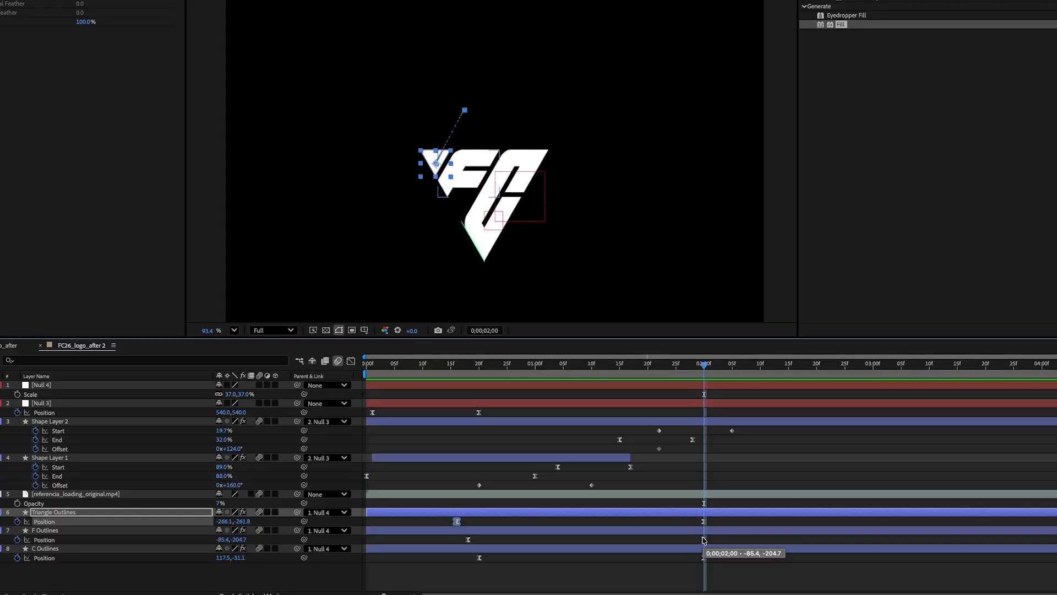
Step: Shift the F and Triangle Outlines' final Position keyframes a few frames earlier to stagger the pieces
{"action": "left_click", "coordinate": [54, 531]}
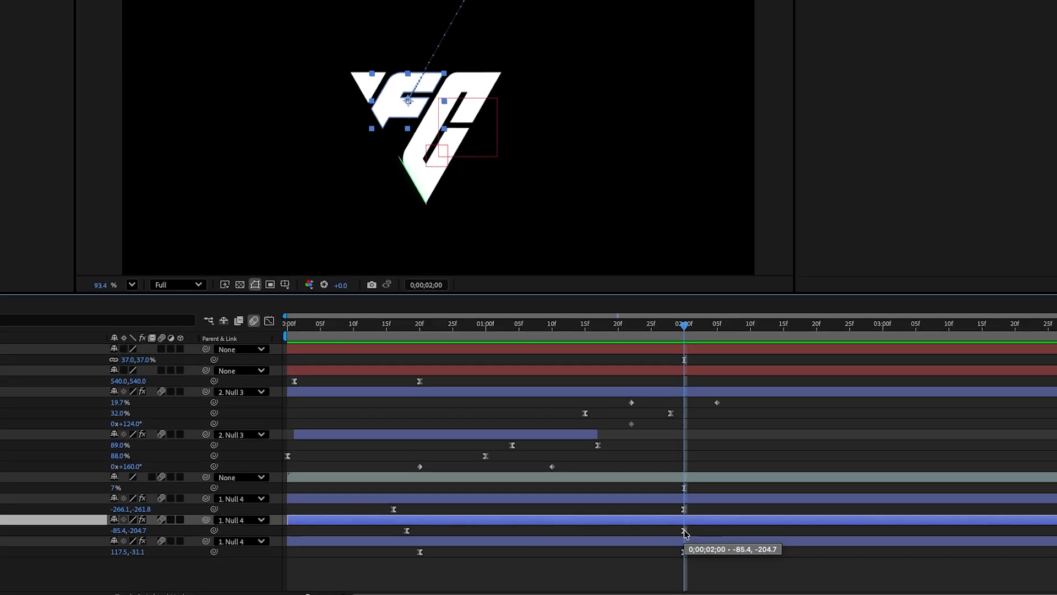
{"action": "left_click_drag", "start_coordinate": [705, 540], "coordinate": [672, 534]}
{"action": "left_click", "coordinate": [684, 509]}
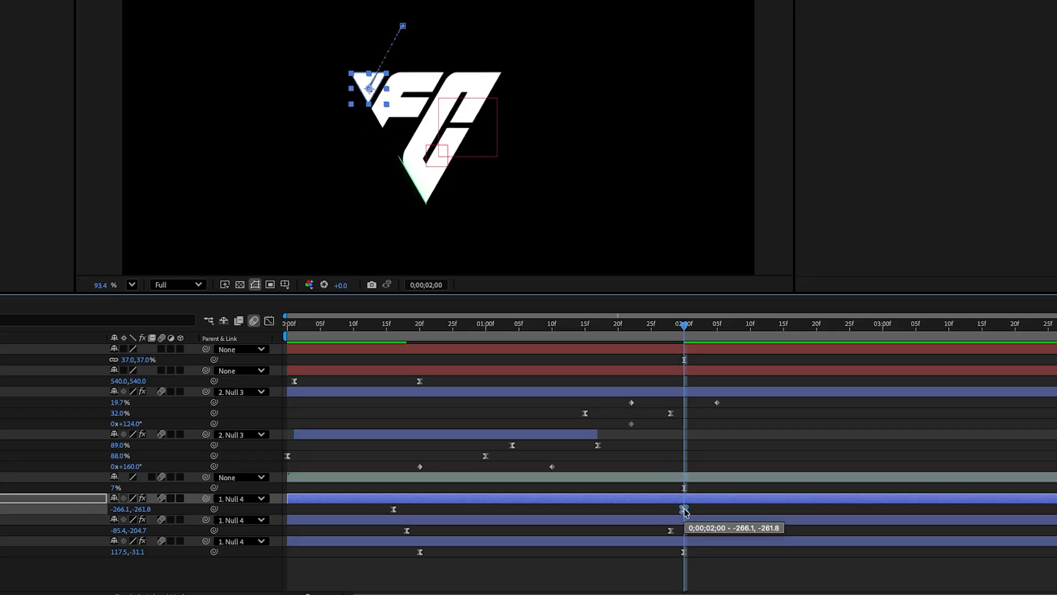
{"action": "left_click_drag", "start_coordinate": [678, 511], "coordinate": [658, 510]}
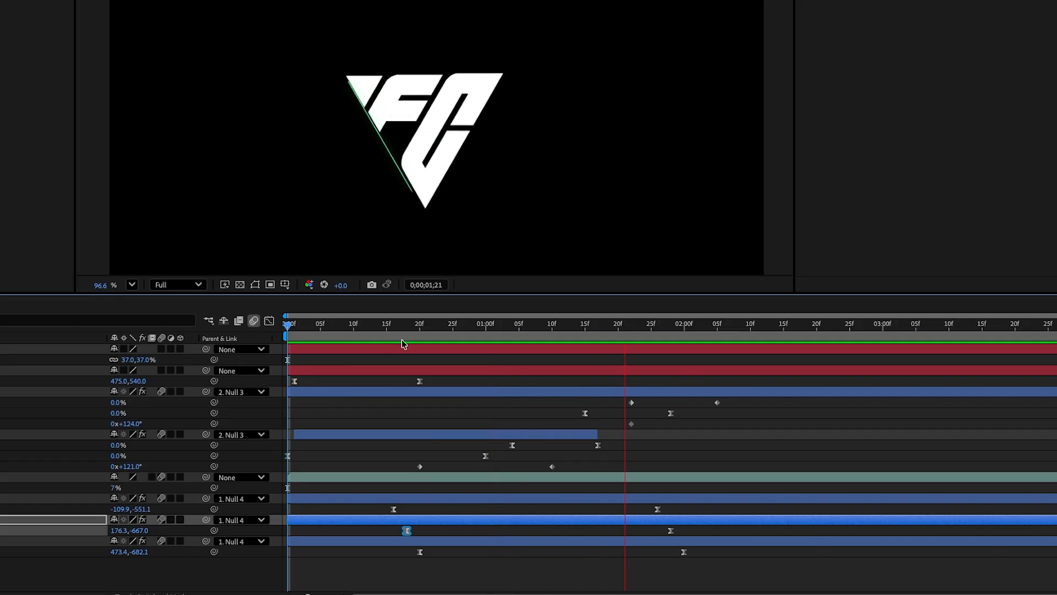
Step: Preview the animation from frame 15
{"action": "left_click", "coordinate": [391, 329]}
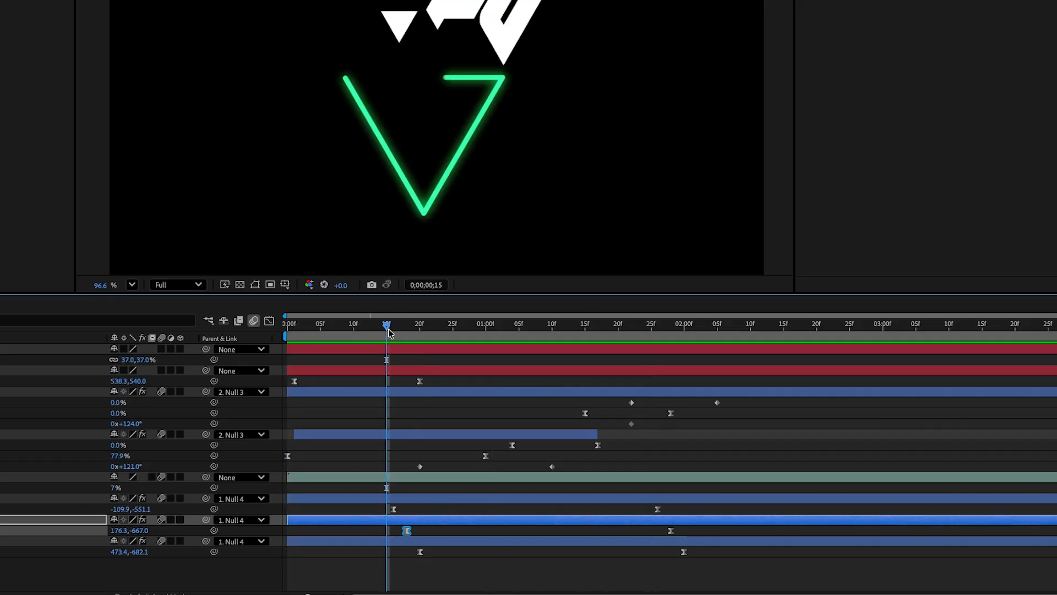
{"action": "key", "text": "space"}
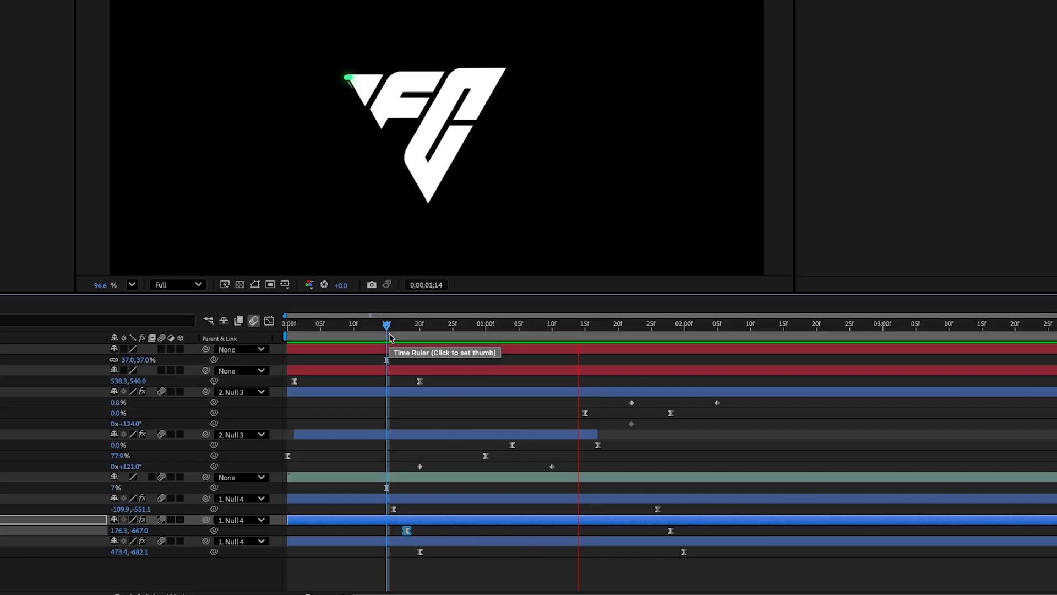
{"action": "key", "text": "space"}
Step: Split the Triangle Outlines layer at 0;00;00;23 and delete its earlier segment
{"action": "left_click", "coordinate": [447, 327]}
{"action": "left_click_drag", "start_coordinate": [308, 594], "coordinate": [327, 594]}
{"action": "left_click", "coordinate": [776, 330]}
{"action": "left_click", "coordinate": [96, 508]}
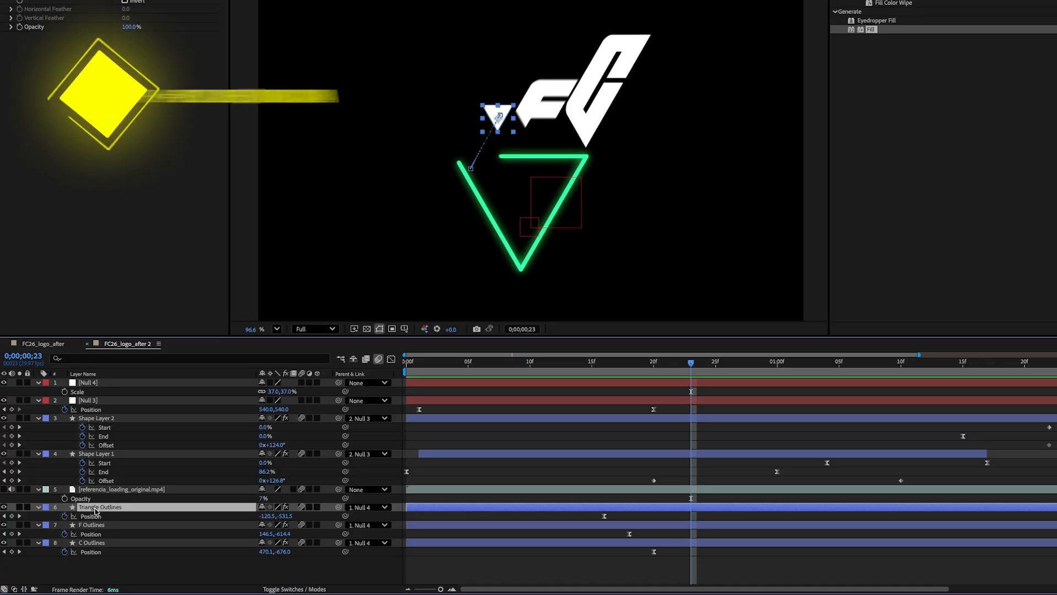
{"action": "key", "text": "ctrl+shift+d"}
{"action": "left_click", "coordinate": [116, 516]}
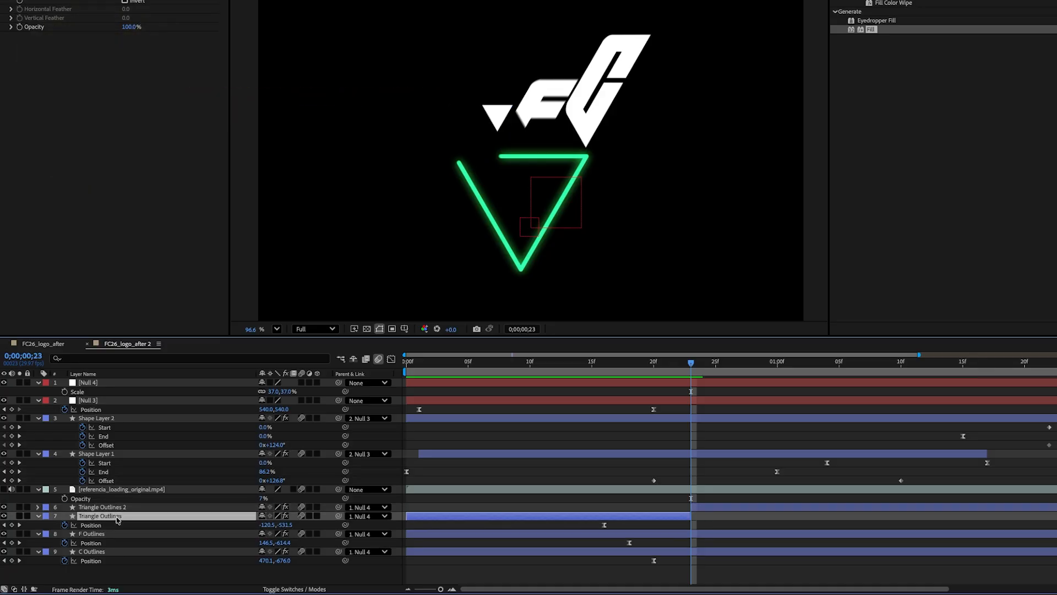
{"action": "key", "text": "Delete"}
Step: Split the F Outlines layer at 0;00;00;27 and delete its earlier segment
{"action": "left_click", "coordinate": [117, 520]}
{"action": "left_click", "coordinate": [726, 364]}
{"action": "mouse_move", "coordinate": [725, 366]}
{"action": "left_mouse_down"}
{"action": "mouse_move", "coordinate": [742, 366]}
{"action": "mouse_move", "coordinate": [715, 368]}
{"action": "mouse_move", "coordinate": [739, 369]}
{"action": "left_mouse_up"}
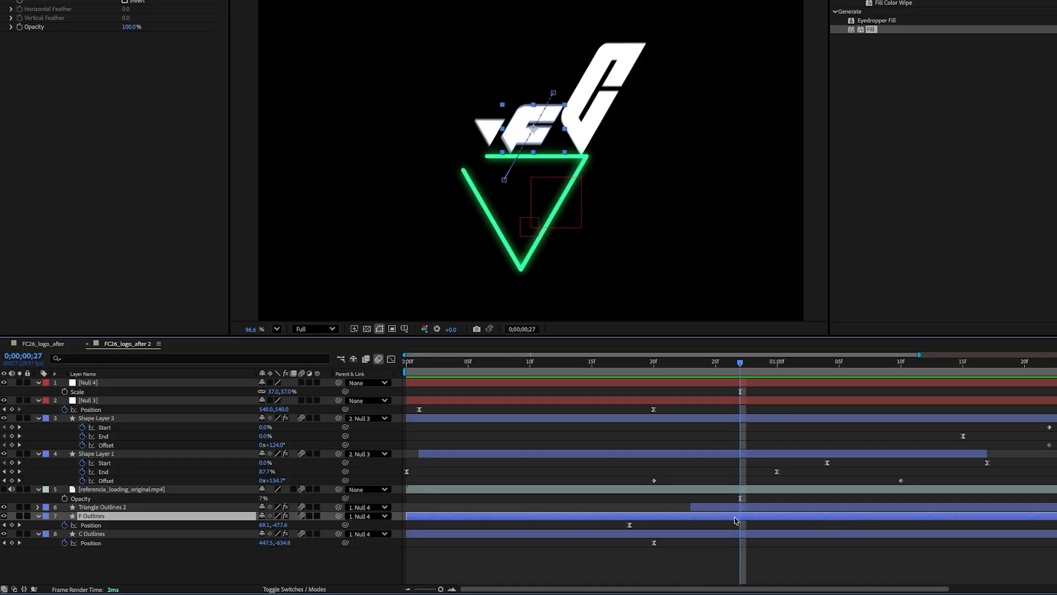
{"action": "key", "text": "ctrl+shift+d"}
{"action": "left_click", "coordinate": [720, 528]}
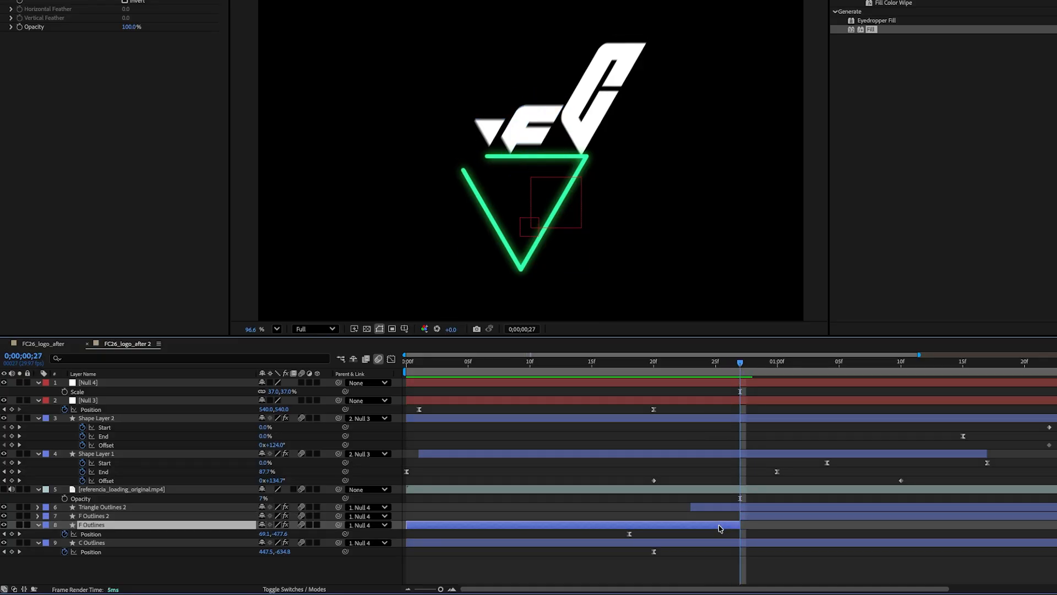
{"action": "key", "text": "Delete"}
Step: Split the C Outlines layer at 0;00;01;01 and delete its earlier segment
{"action": "left_click", "coordinate": [733, 530]}
{"action": "left_click_drag", "start_coordinate": [746, 370], "coordinate": [793, 504]}
{"action": "key", "text": "ctrl+shift+d"}
{"action": "left_click", "coordinate": [765, 534]}
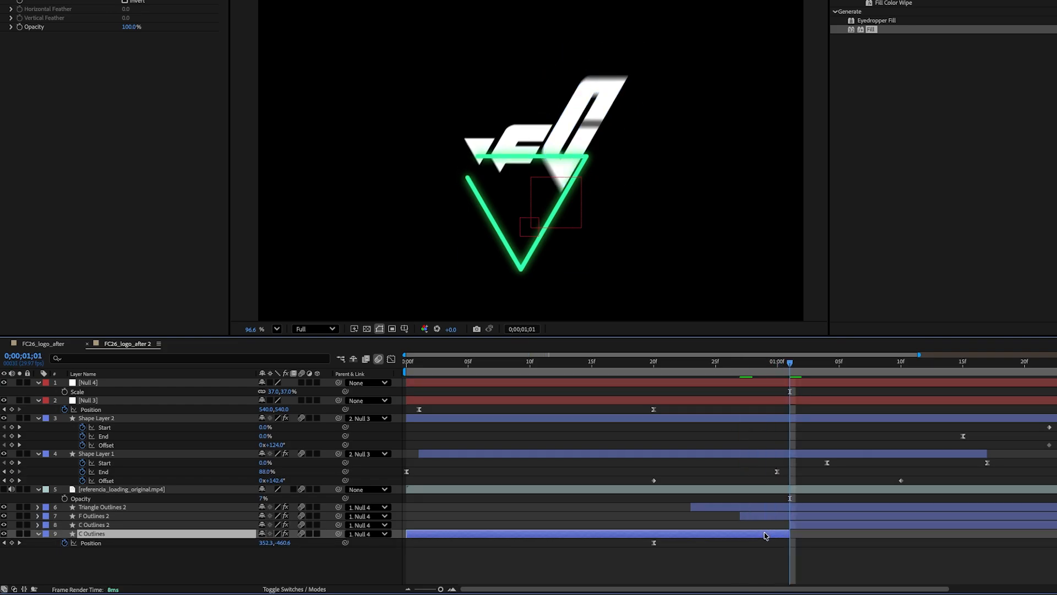
{"action": "key", "text": "Delete"}
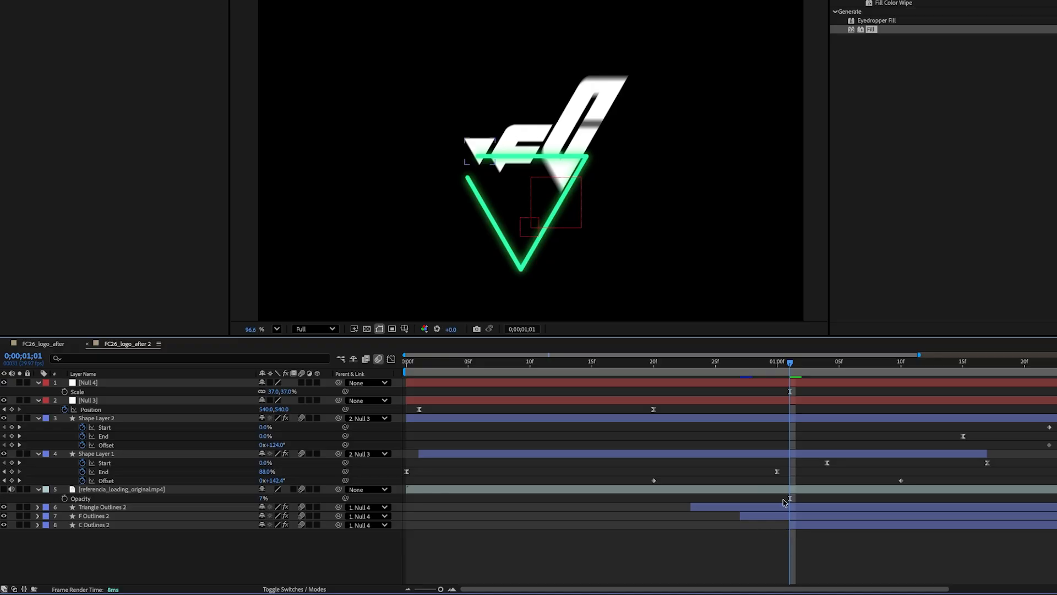
Step: Move the Triangle, F and C Outlines 2 layers to the top of the layer stack
{"action": "key", "text": "space"}
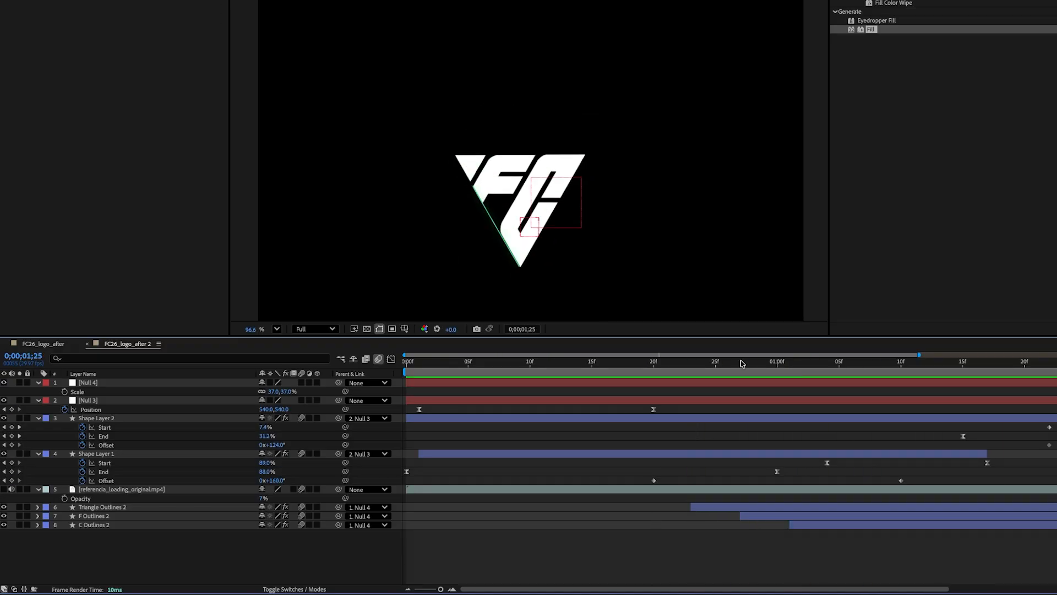
{"action": "left_click", "coordinate": [86, 517]}
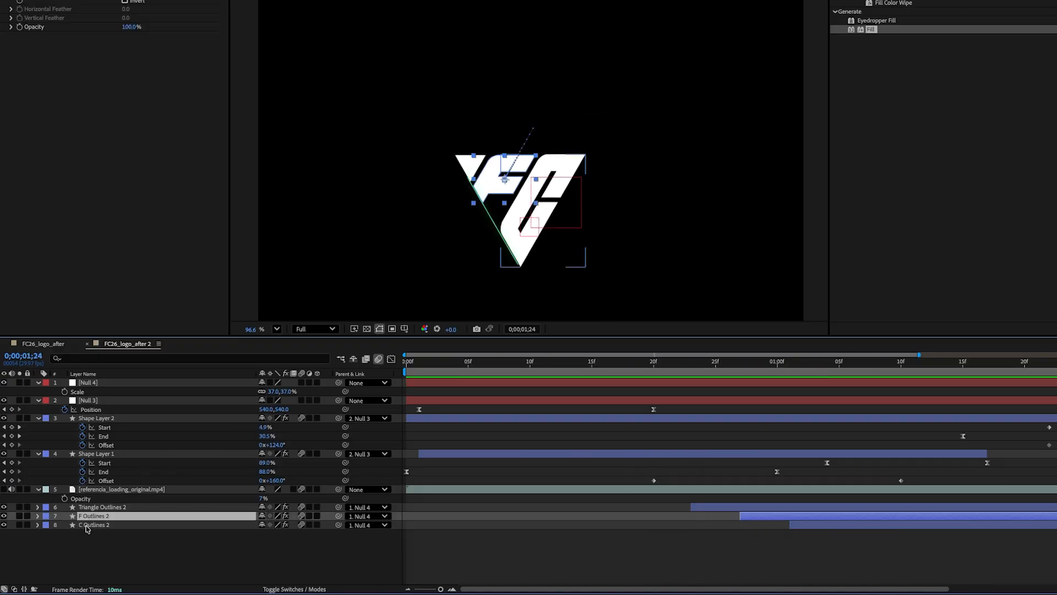
{"action": "left_click", "coordinate": [88, 526], "text": "ctrl"}
{"action": "left_click", "coordinate": [94, 507], "text": "ctrl"}
{"action": "left_click", "coordinate": [95, 383], "text": "ctrl"}
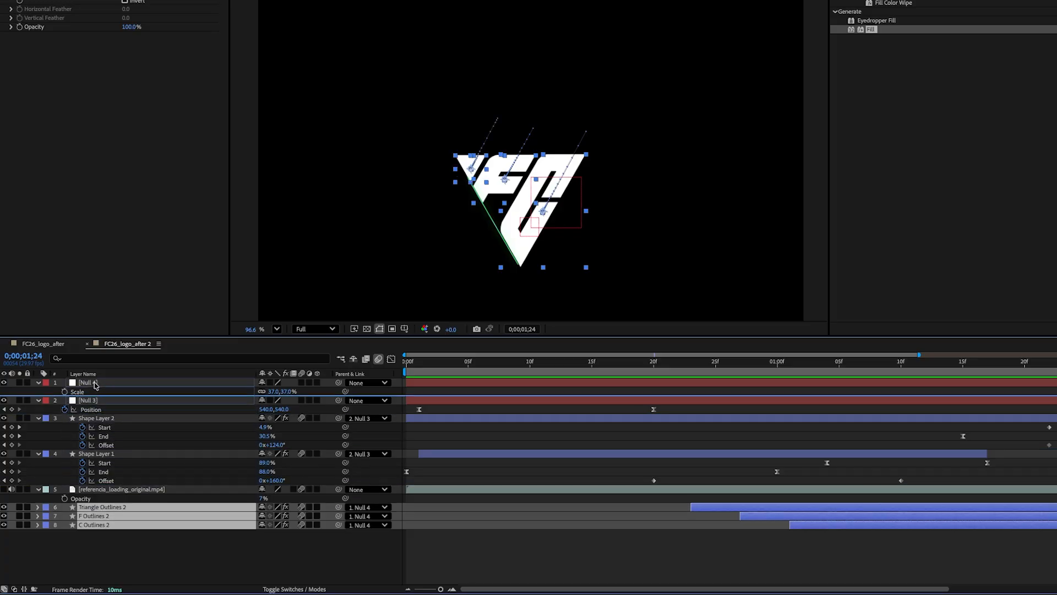
{"action": "left_click_drag", "start_coordinate": [94, 385], "coordinate": [96, 402]}
Step: Duplicate the three Outlines 2 layers and give the duplicates the Pink label color
{"action": "left_click", "coordinate": [168, 559]}
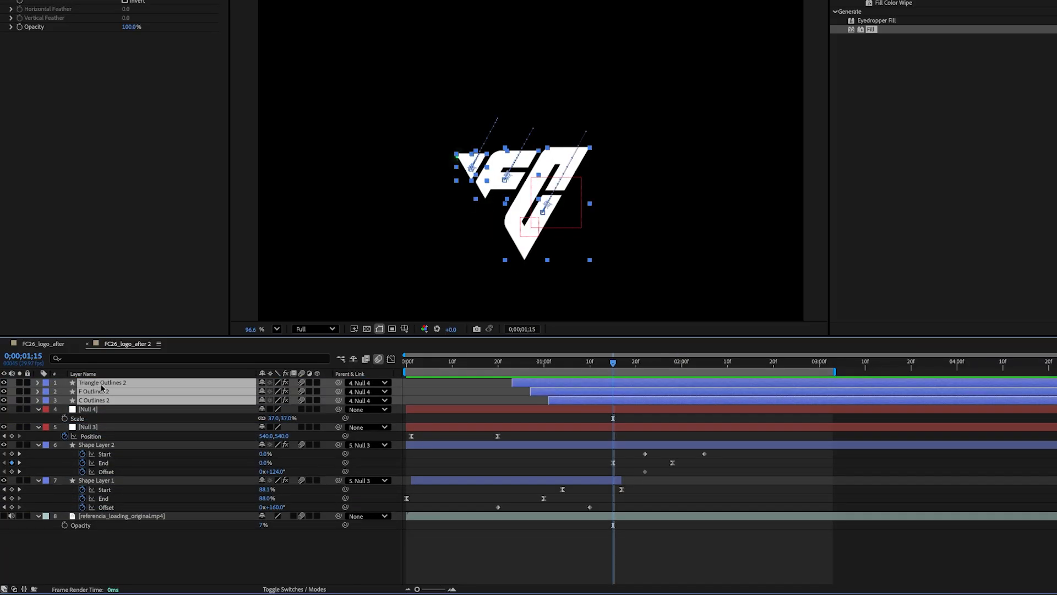
{"action": "key", "text": "ctrl+d"}
{"action": "left_click_drag", "start_coordinate": [100, 402], "coordinate": [102, 392]}
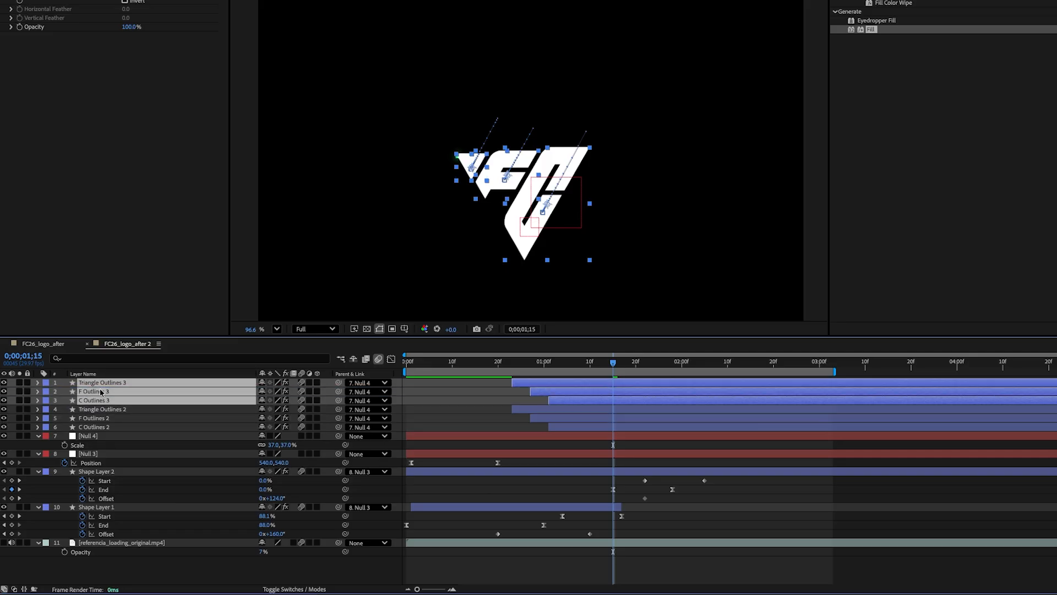
{"action": "left_click", "coordinate": [46, 395]}
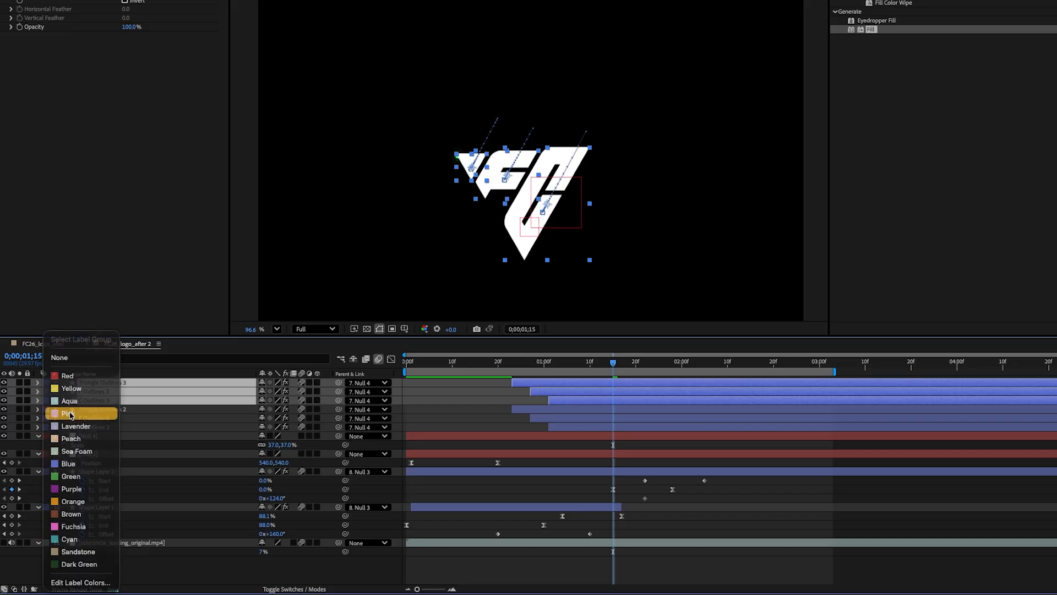
{"action": "left_click", "coordinate": [68, 414]}
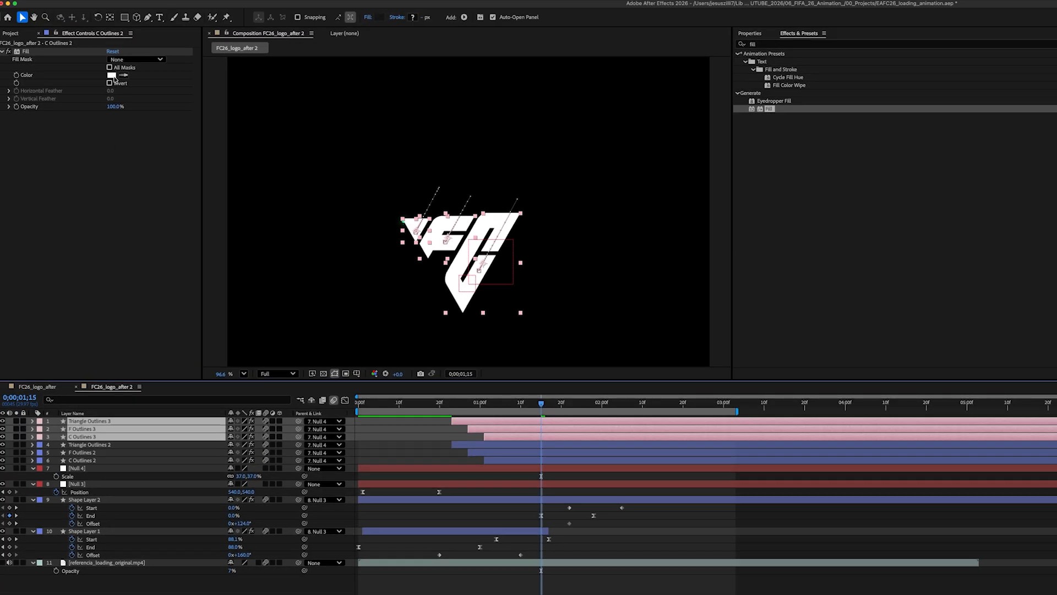
Step: Set the Fill color of the C, F and Triangle Outlines 3 layers to green 40F584
{"action": "left_click", "coordinate": [113, 76]}
{"action": "key", "text": "super+v"}
{"action": "left_click", "coordinate": [546, 157]}
{"action": "left_click", "coordinate": [88, 429]}
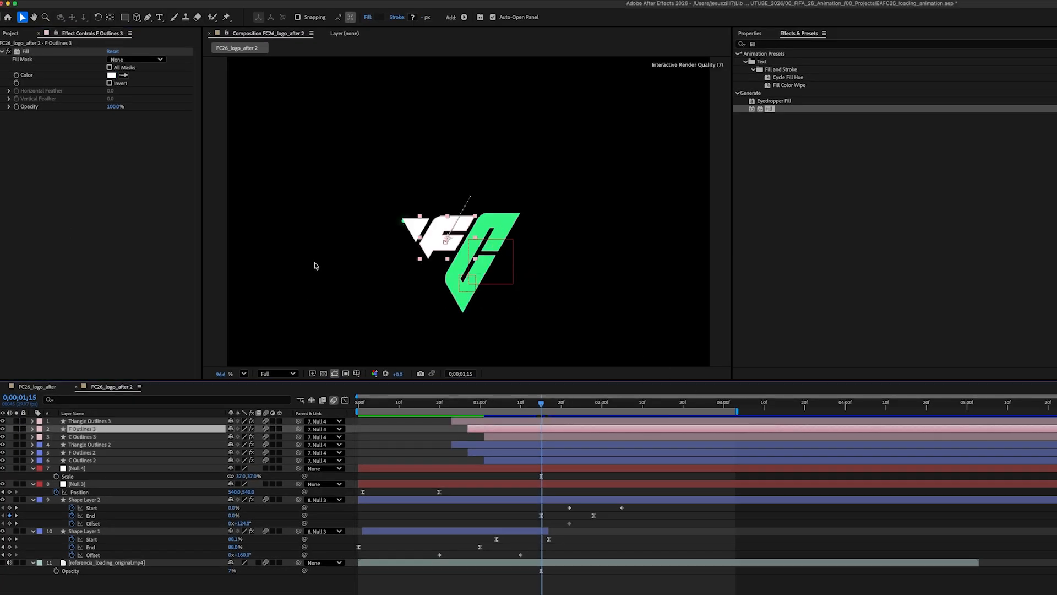
{"action": "left_click", "coordinate": [112, 75]}
{"action": "key", "text": "super+v"}
{"action": "left_click", "coordinate": [557, 155]}
{"action": "left_click", "coordinate": [107, 422]}
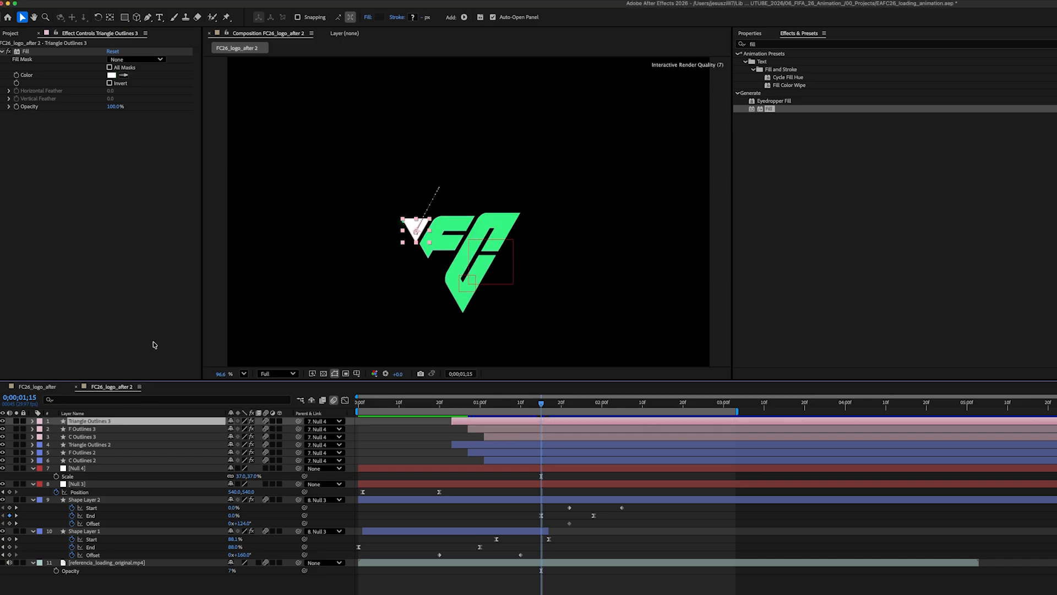
{"action": "left_click", "coordinate": [109, 76]}
{"action": "key", "text": "super+v"}
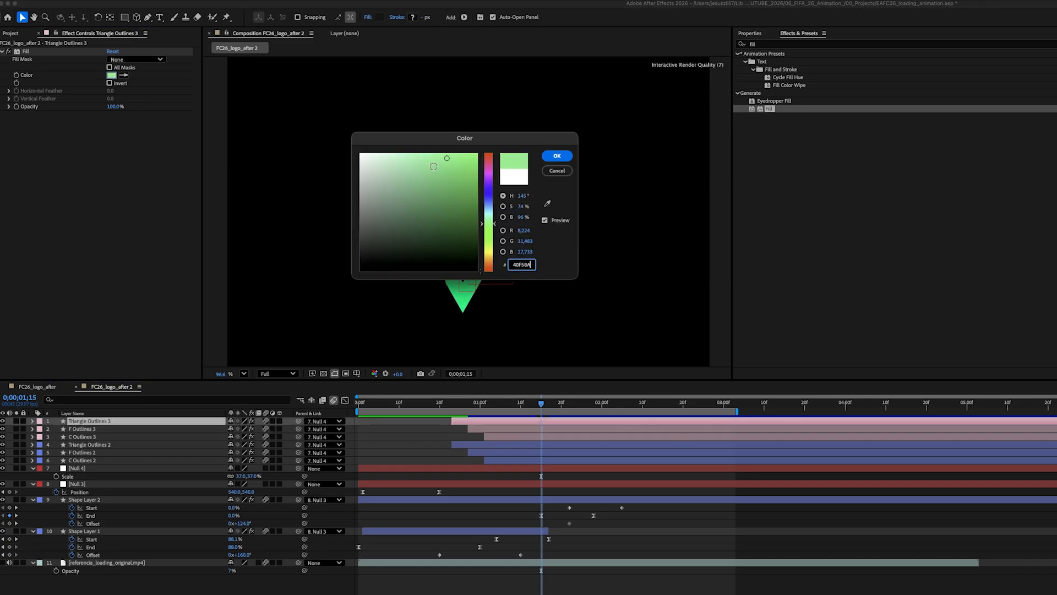
{"action": "left_click", "coordinate": [558, 157]}
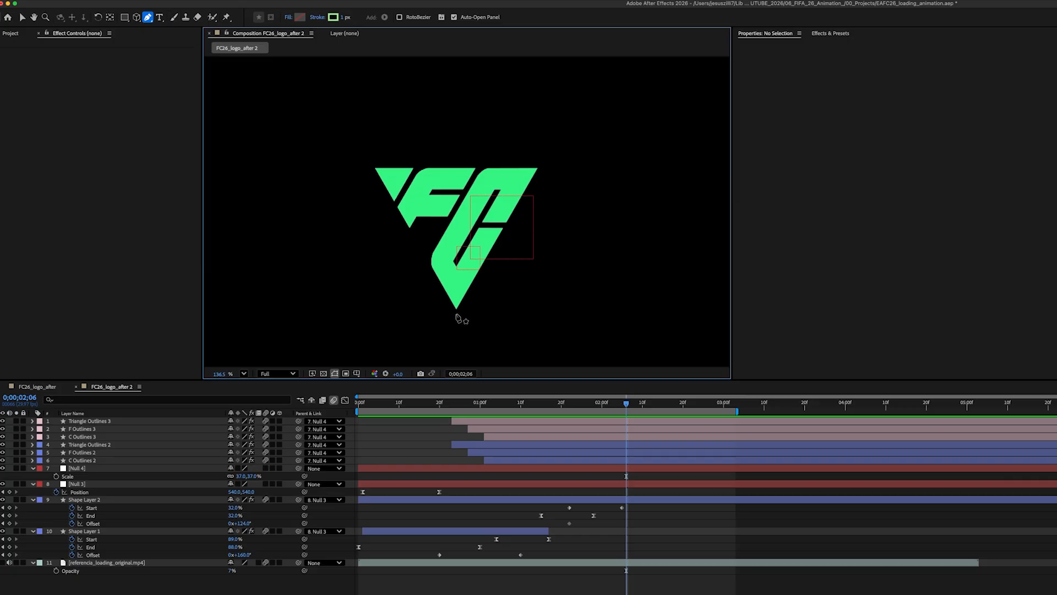
Step: Draw a triangle shape with the Pen tool around the whole logo
{"action": "left_click", "coordinate": [456, 312]}
{"action": "left_click", "coordinate": [540, 167]}
{"action": "left_click", "coordinate": [372, 166]}
{"action": "left_click", "coordinate": [456, 311]}
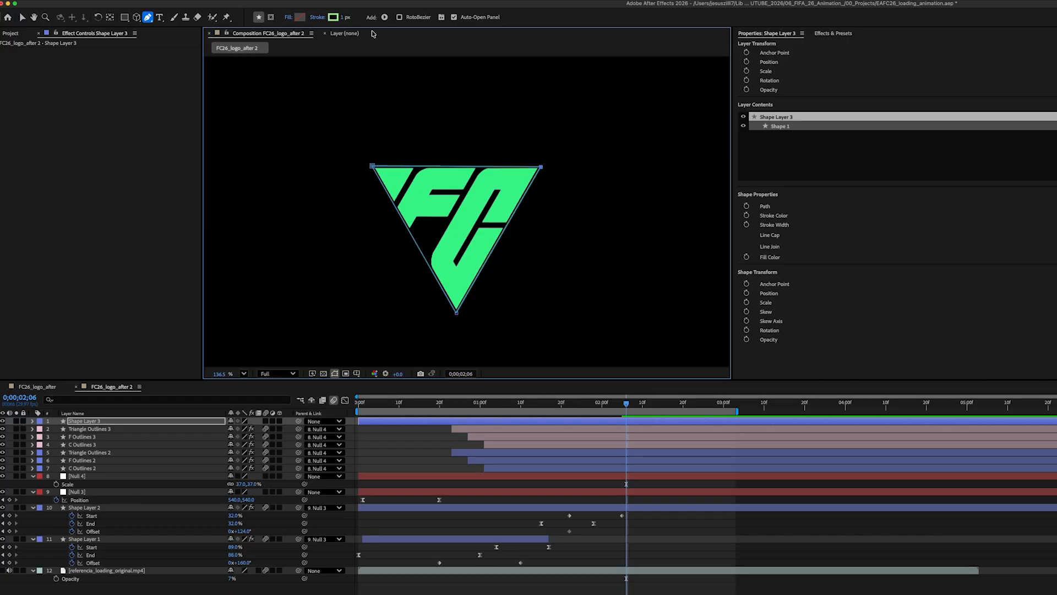
Step: Set the triangle shape's fill to white ffffff and its stroke to none
{"action": "left_click", "coordinate": [299, 17]}
{"action": "type", "text": "ffffff"}
{"action": "left_click", "coordinate": [558, 156]}
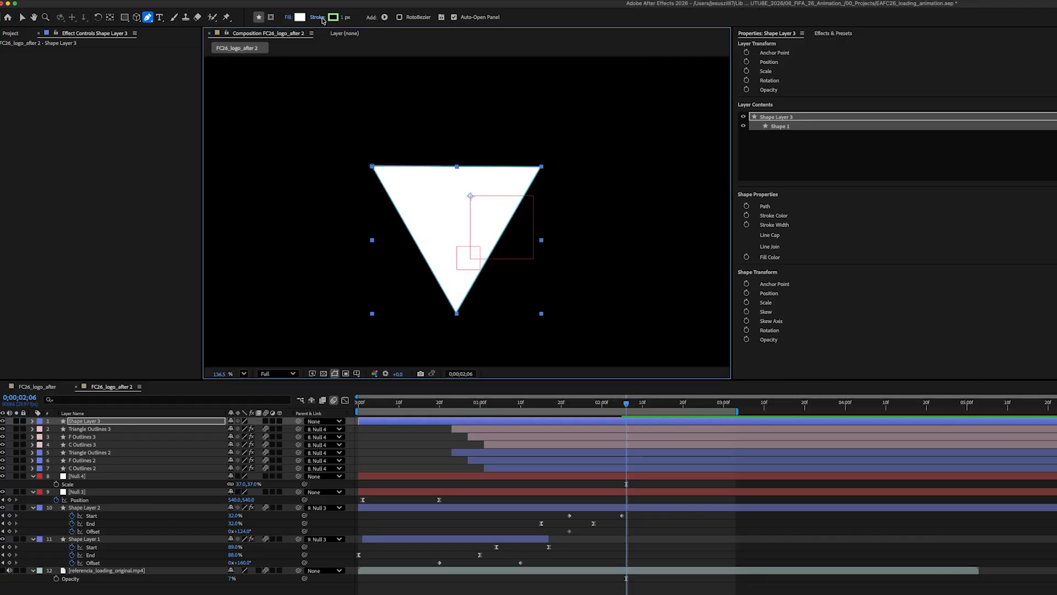
{"action": "left_click", "coordinate": [318, 17]}
{"action": "left_click", "coordinate": [889, 298]}
{"action": "left_click", "coordinate": [978, 348]}
Step: Keyframe the triangle shape's Position to slide in from the left between 0;00;01;15 and 0;00;01;25
{"action": "left_click_drag", "start_coordinate": [518, 406], "coordinate": [541, 405]}
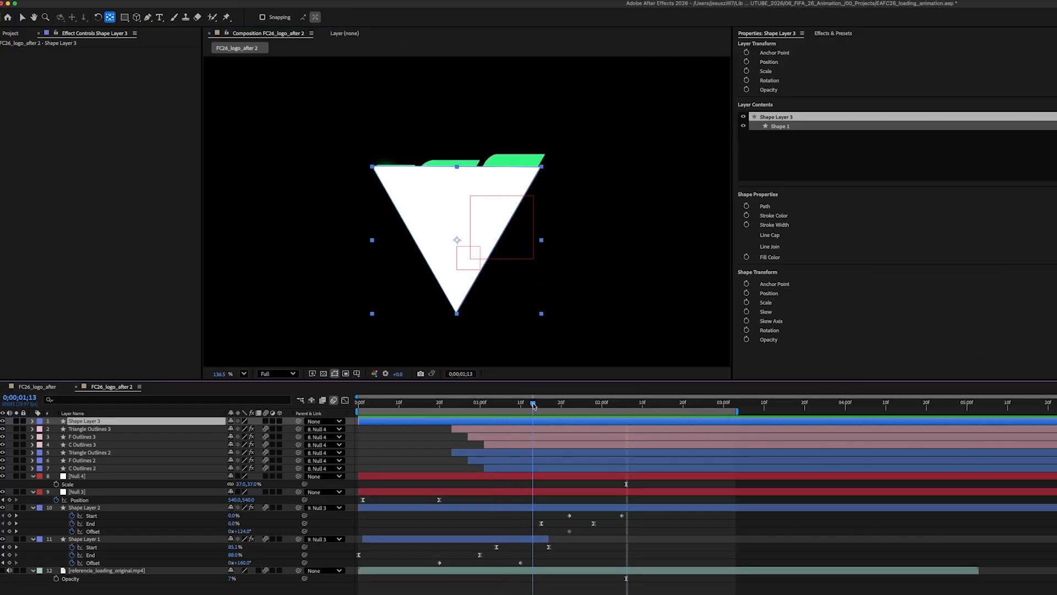
{"action": "key", "text": "v"}
{"action": "left_click_drag", "start_coordinate": [460, 229], "coordinate": [285, 226]}
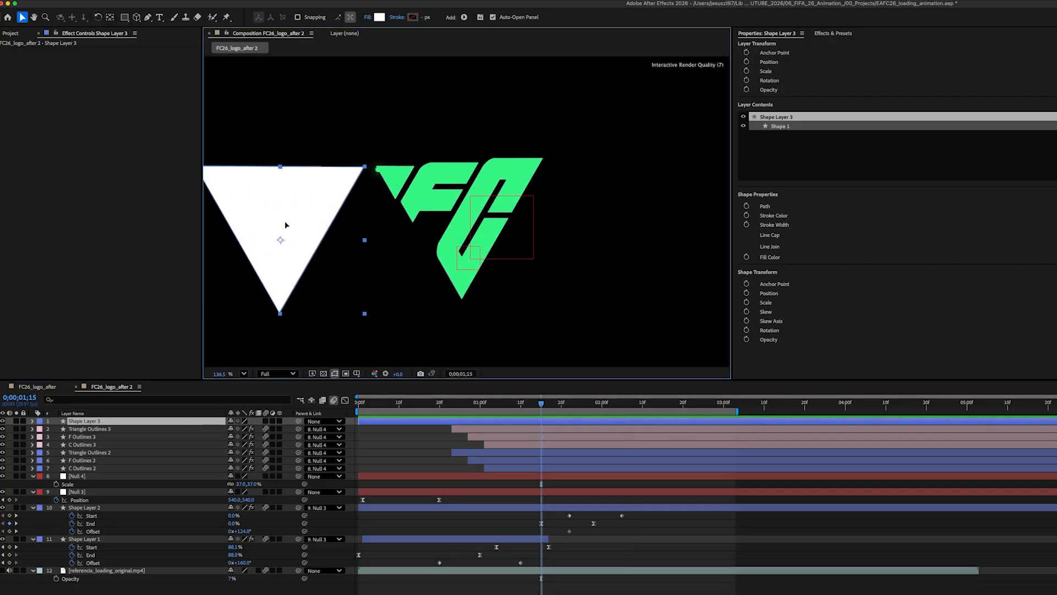
{"action": "left_click", "coordinate": [85, 421]}
{"action": "key", "text": "alt+shift+p"}
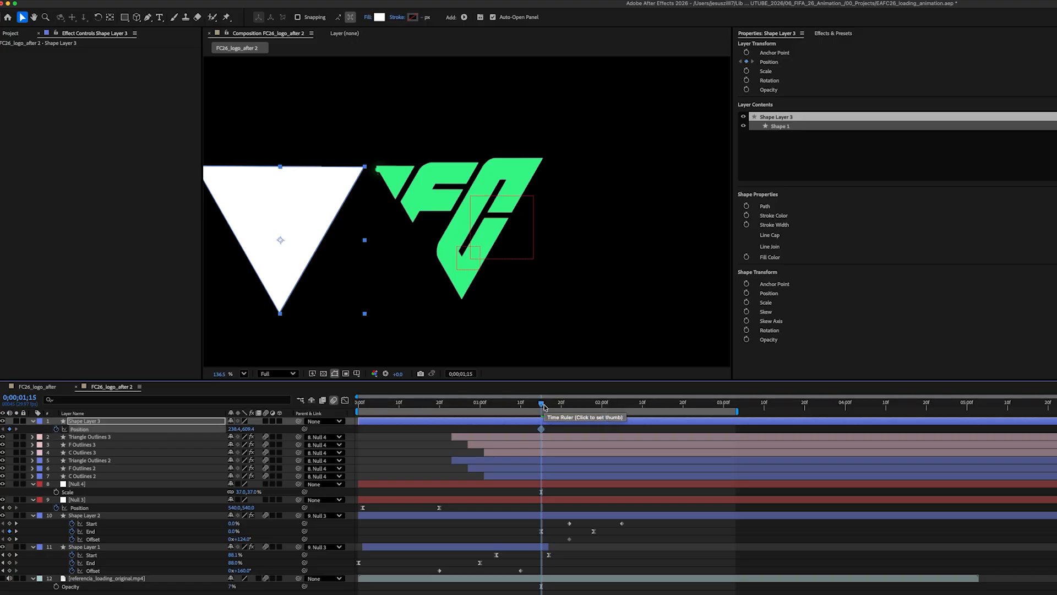
{"action": "left_click_drag", "start_coordinate": [543, 405], "coordinate": [581, 410]}
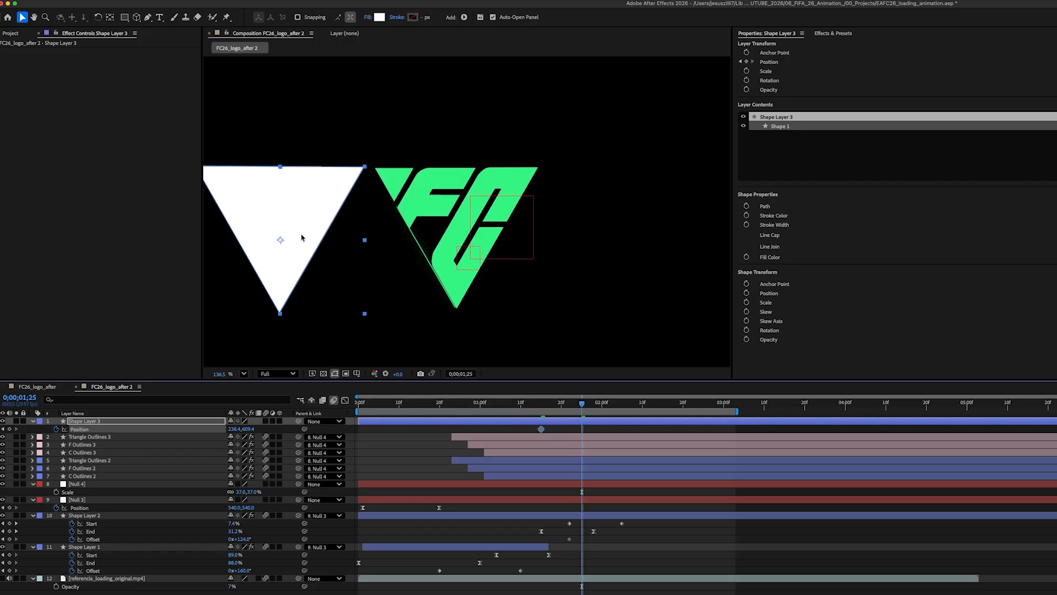
{"action": "left_click_drag", "start_coordinate": [304, 237], "coordinate": [481, 232]}
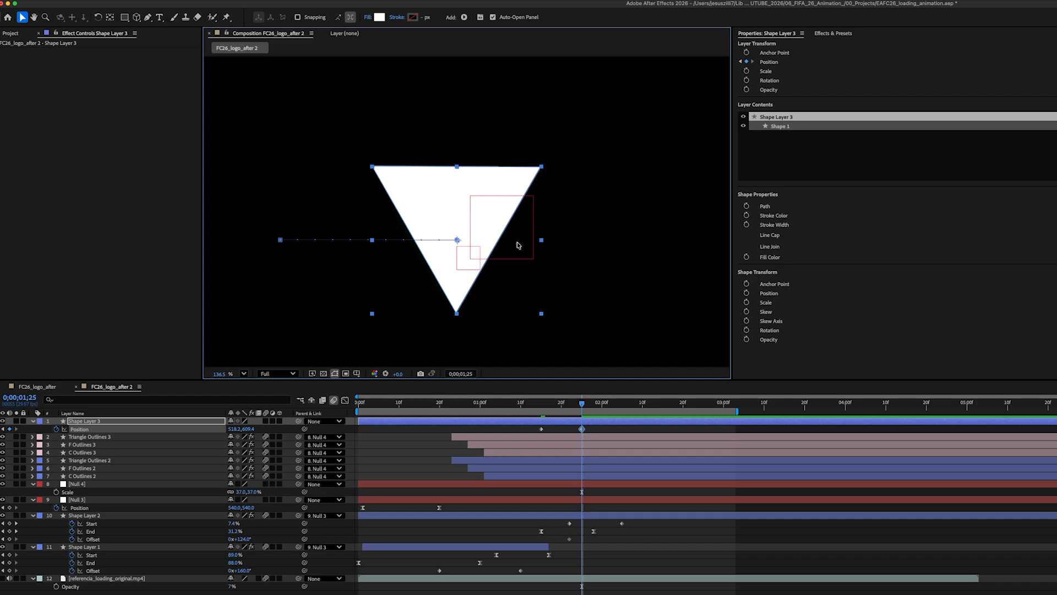
Step: Set Shape Layer 3 as the track matte for the Triangle, F and C Outlines 3 layers
{"action": "left_click", "coordinate": [87, 438]}
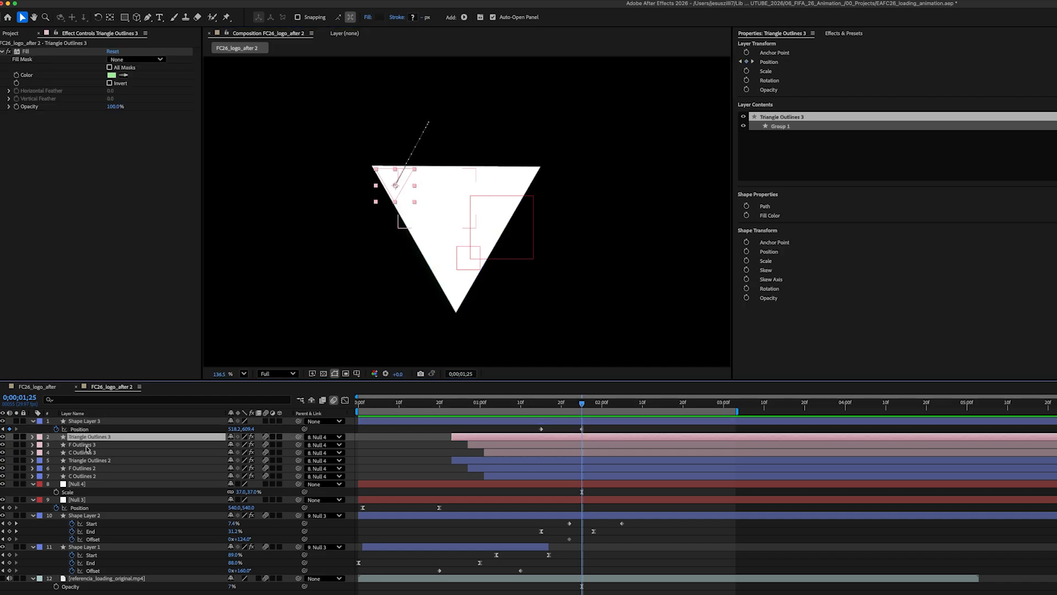
{"action": "left_click", "coordinate": [87, 445], "text": "shift"}
{"action": "left_click", "coordinate": [83, 452], "text": "shift"}
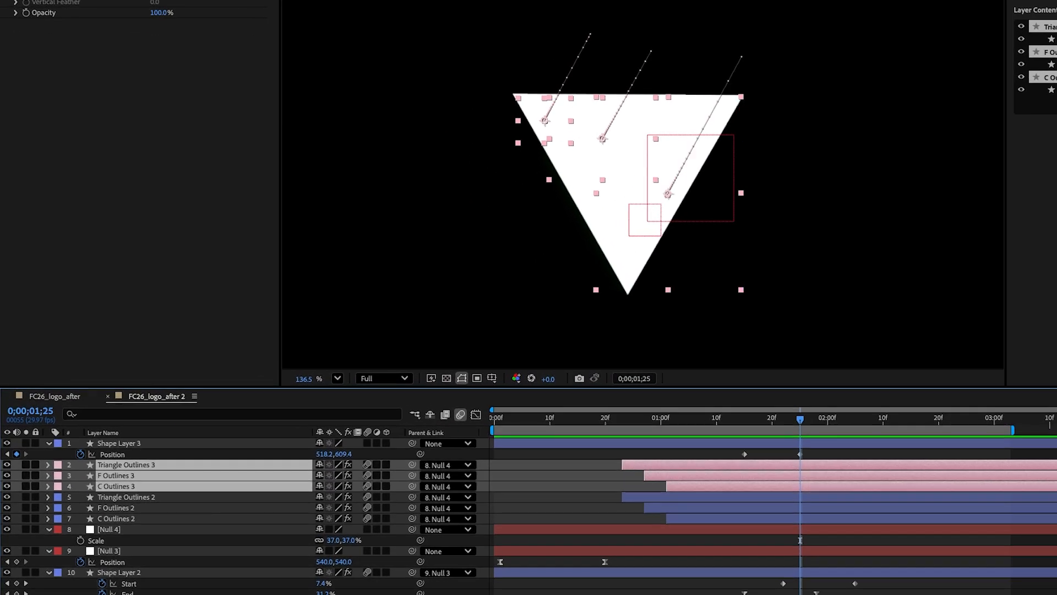
{"action": "key", "text": "F4"}
{"action": "left_click_drag", "start_coordinate": [421, 466], "coordinate": [191, 445]}
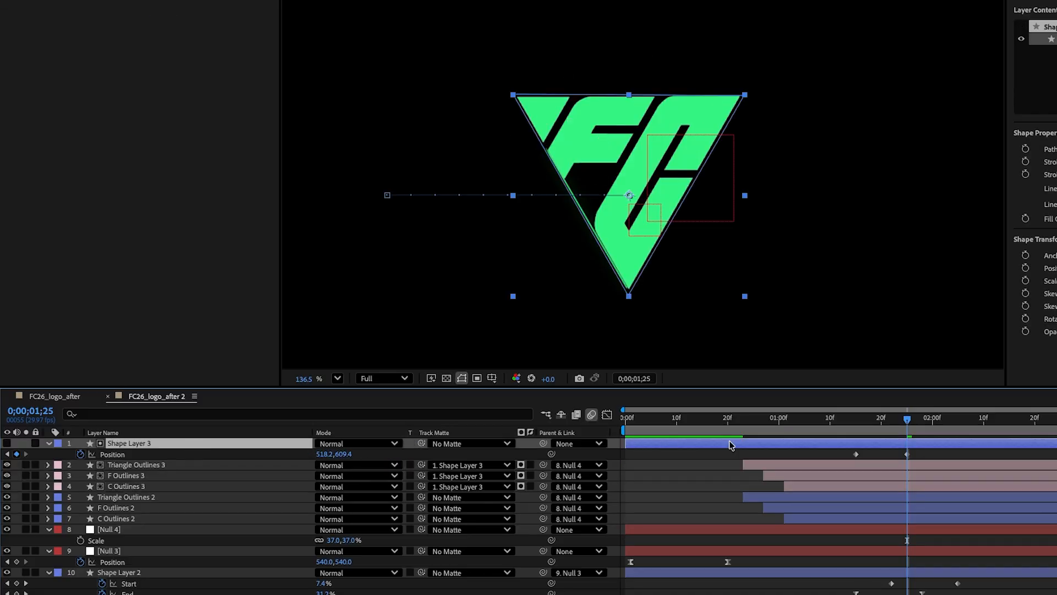
Step: Preview the green wipe reveal around the 1 to 2 second range
{"action": "left_click_drag", "start_coordinate": [900, 427], "coordinate": [830, 424]}
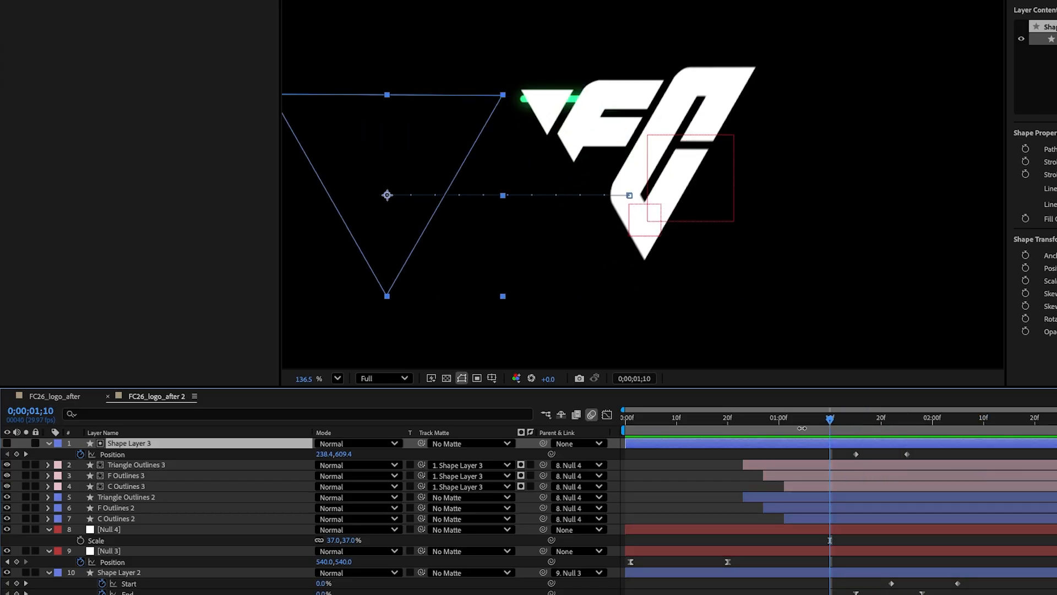
{"action": "key", "text": "space"}
{"action": "left_click", "coordinate": [841, 423]}
{"action": "key", "text": "space"}
{"action": "left_click_drag", "start_coordinate": [863, 427], "coordinate": [934, 426]}
{"action": "key", "text": "space"}
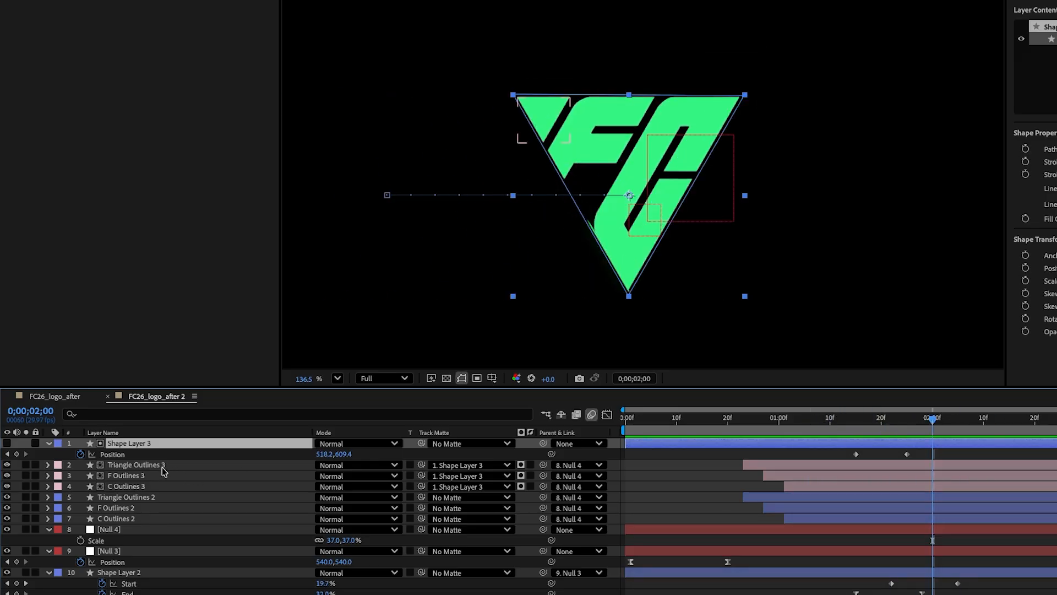
Step: Split the three Outlines 2 layers at 0;00;02;00 and delete their later segments
{"action": "left_click", "coordinate": [122, 498]}
{"action": "left_click", "coordinate": [121, 508], "text": "ctrl"}
{"action": "left_click", "coordinate": [119, 519], "text": "ctrl"}
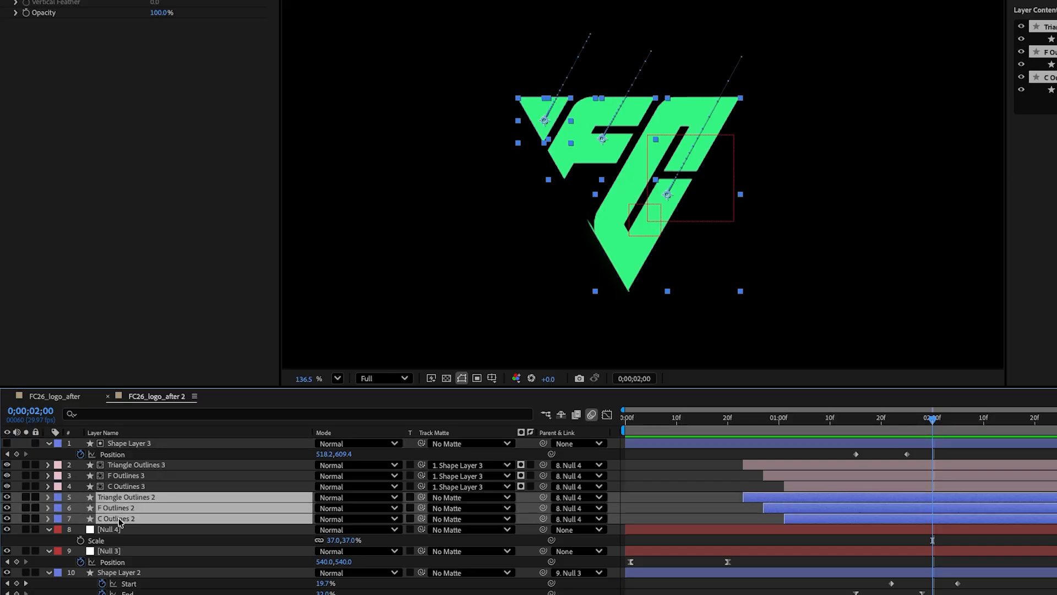
{"action": "key", "text": "ctrl+shift+d"}
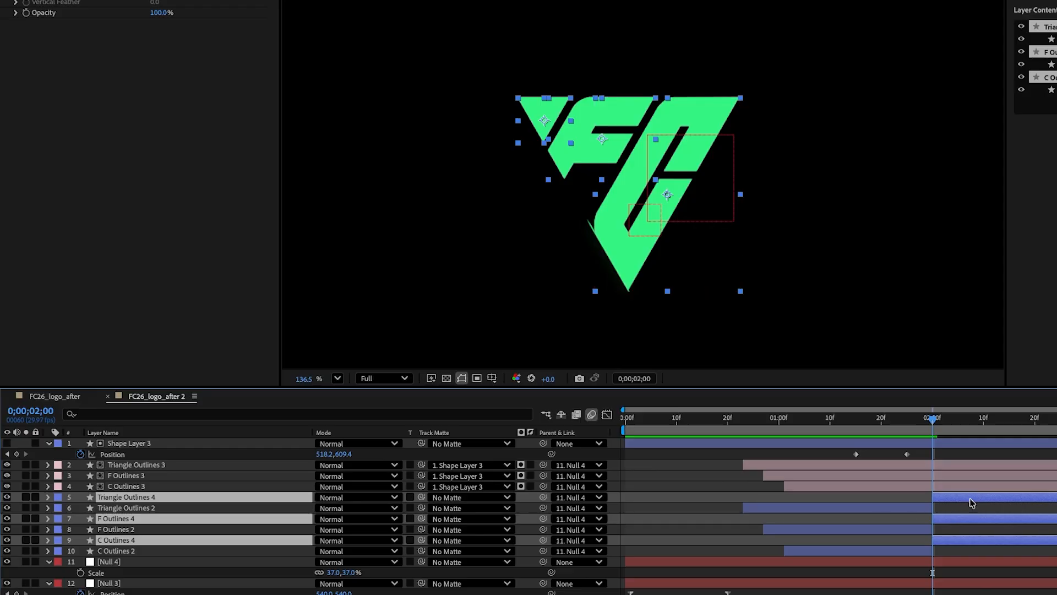
{"action": "key", "text": "Delete"}
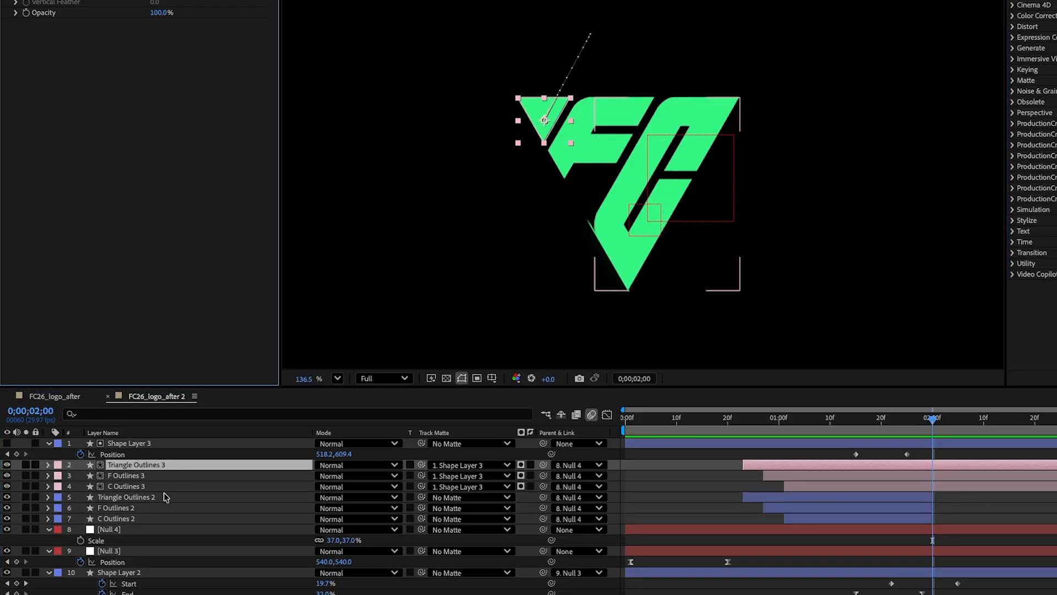
Step: Search the effects for Drop Shadow and apply it to the Triangle Outlines 3 layer
{"action": "left_click", "coordinate": [136, 478]}
{"action": "left_click", "coordinate": [121, 468]}
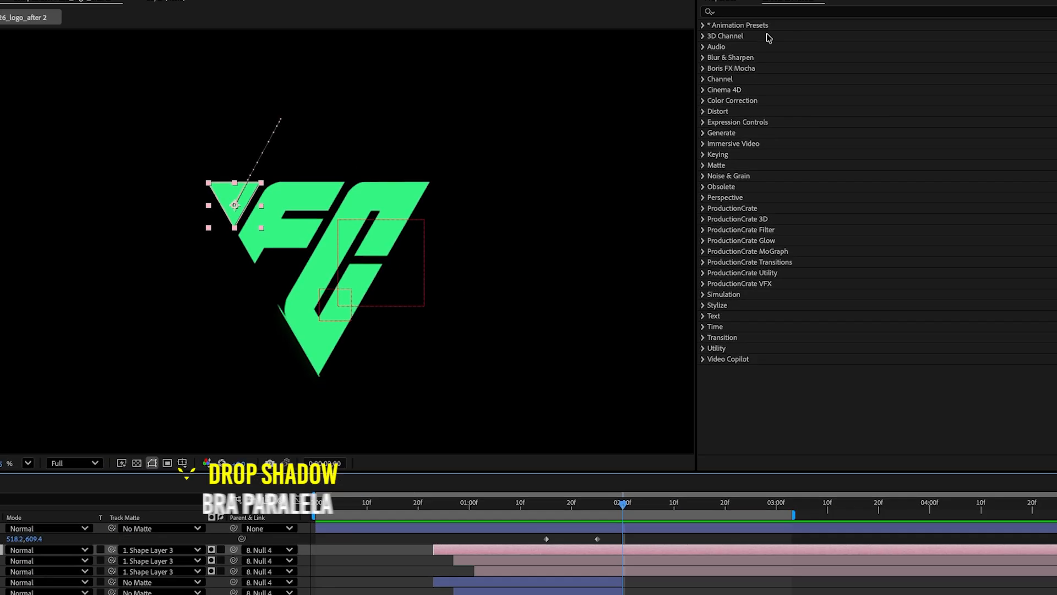
{"action": "left_click", "coordinate": [626, 50]}
{"action": "type", "text": "drop s"}
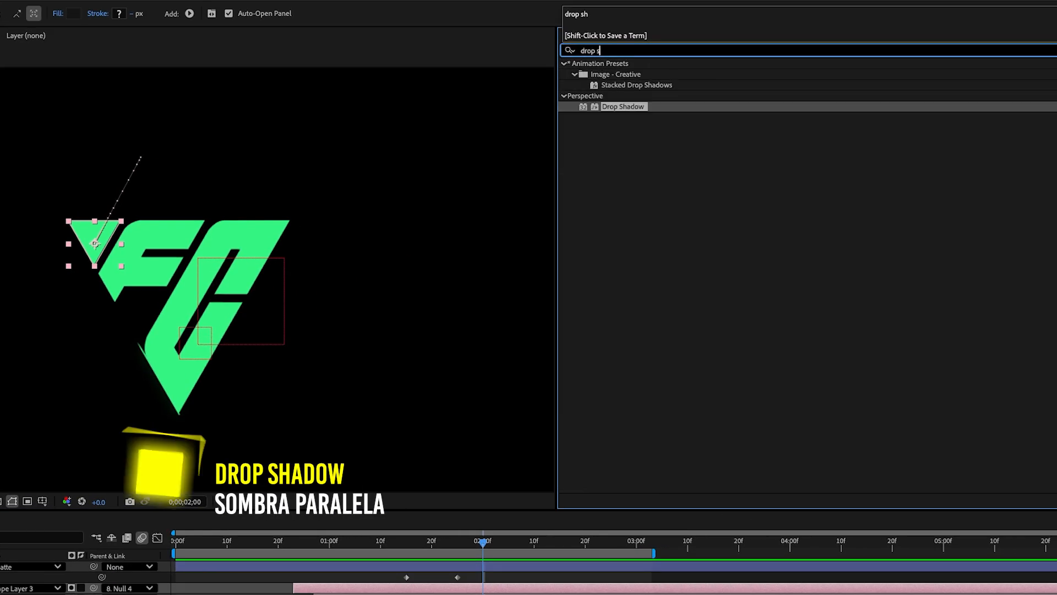
{"action": "left_click_drag", "start_coordinate": [607, 106], "coordinate": [105, 240]}
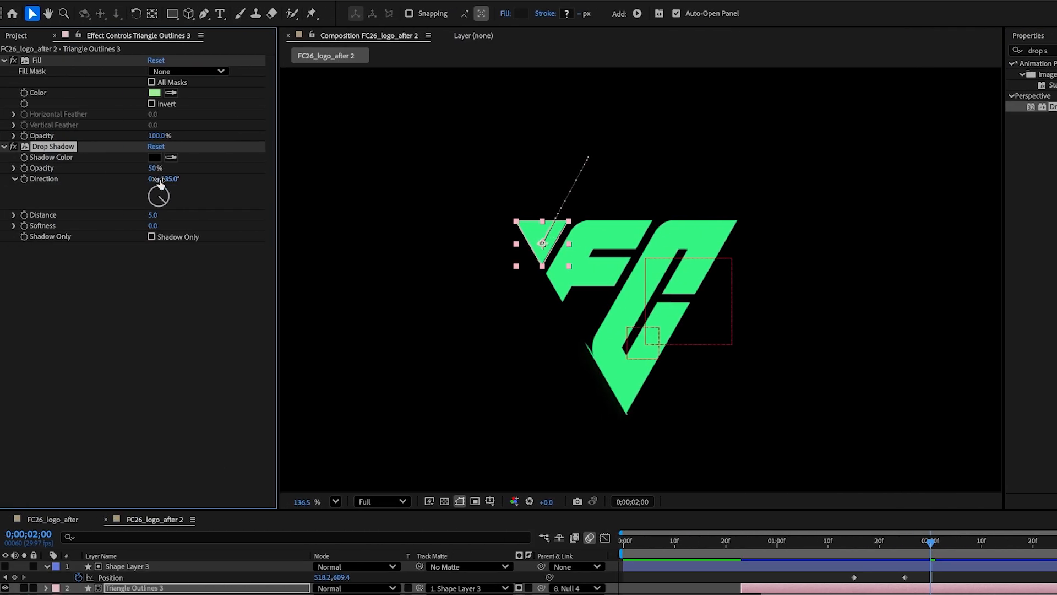
Step: Set the Drop Shadow distance to 0 and softness to 15 on Triangle Outlines 3, viewing over the transparency grid
{"action": "left_click", "coordinate": [153, 215]}
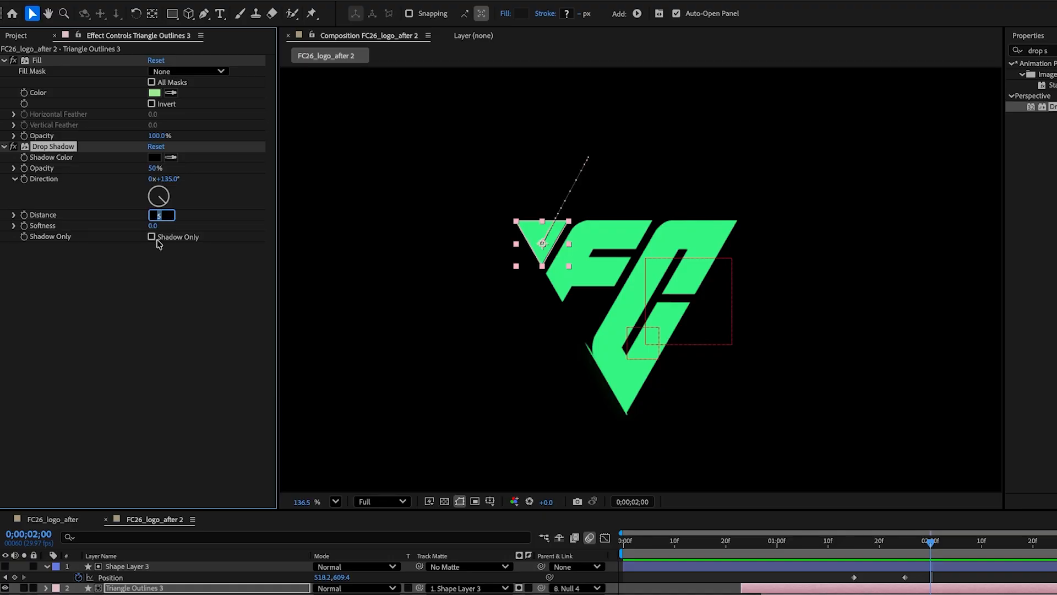
{"action": "type", "text": "0"}
{"action": "key", "text": "Tab"}
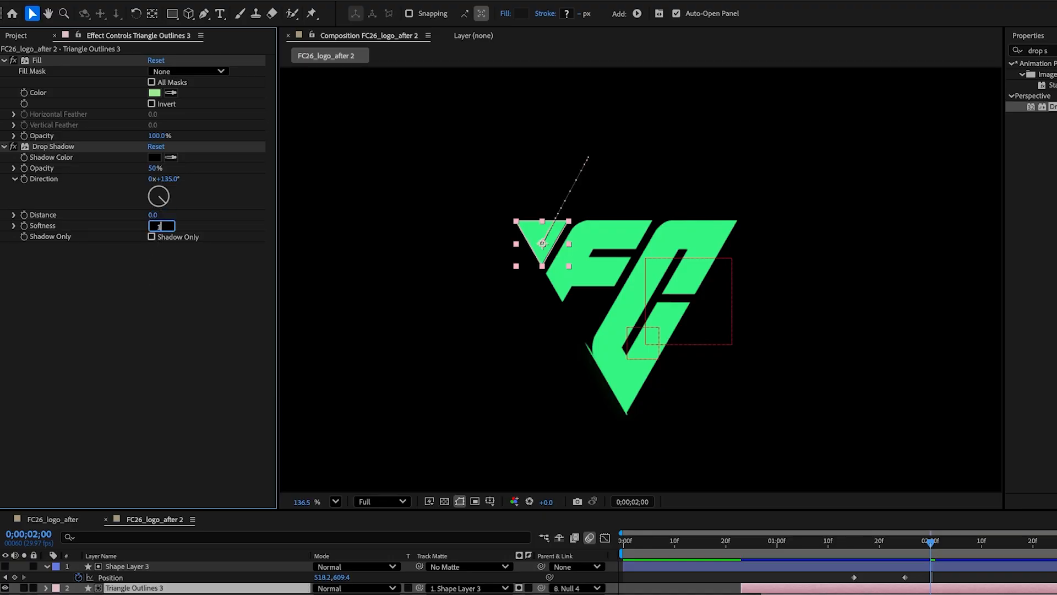
{"action": "key", "text": "Return"}
{"action": "left_click", "coordinate": [444, 501]}
Step: Copy the Drop Shadow effect and paste it onto the F Outlines 3 and C Outlines 3 layers
{"action": "left_click", "coordinate": [47, 148]}
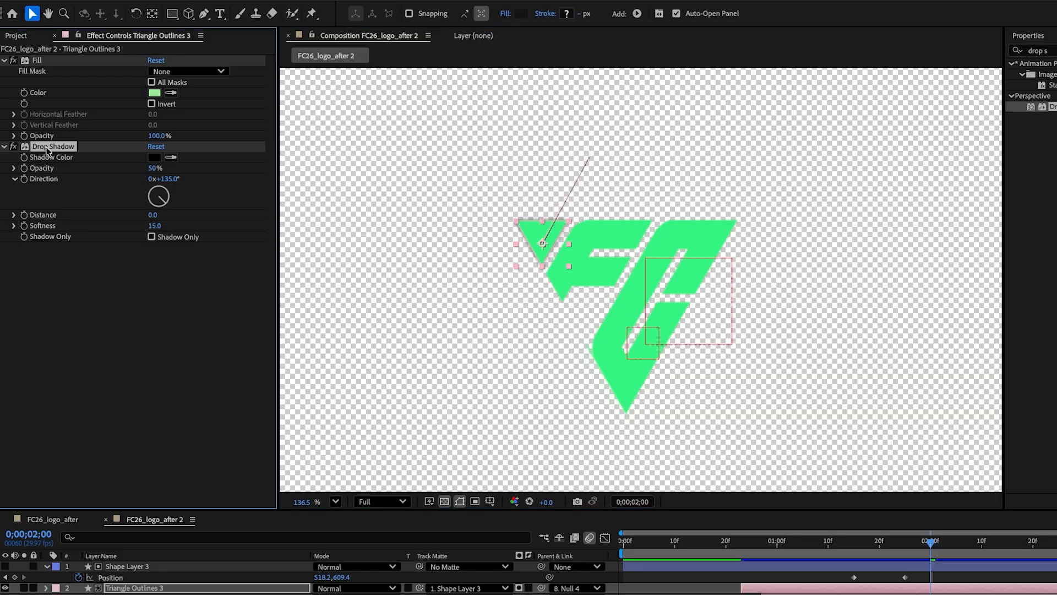
{"action": "key", "text": "ctrl+c"}
{"action": "left_click", "coordinate": [135, 594]}
{"action": "key", "text": "ctrl+v"}
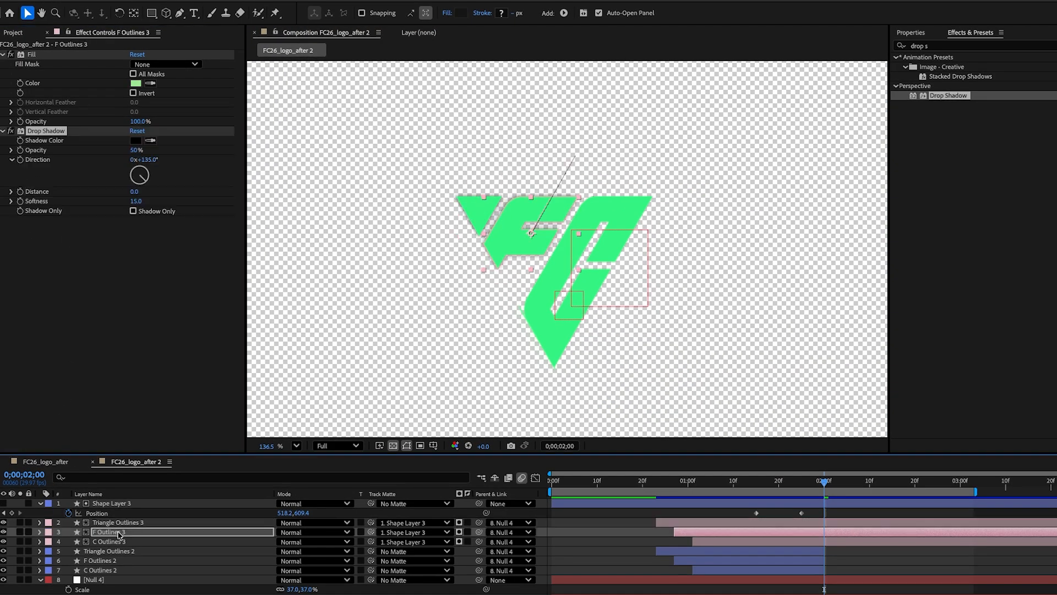
{"action": "left_click", "coordinate": [110, 543]}
{"action": "key", "text": "ctrl+v"}
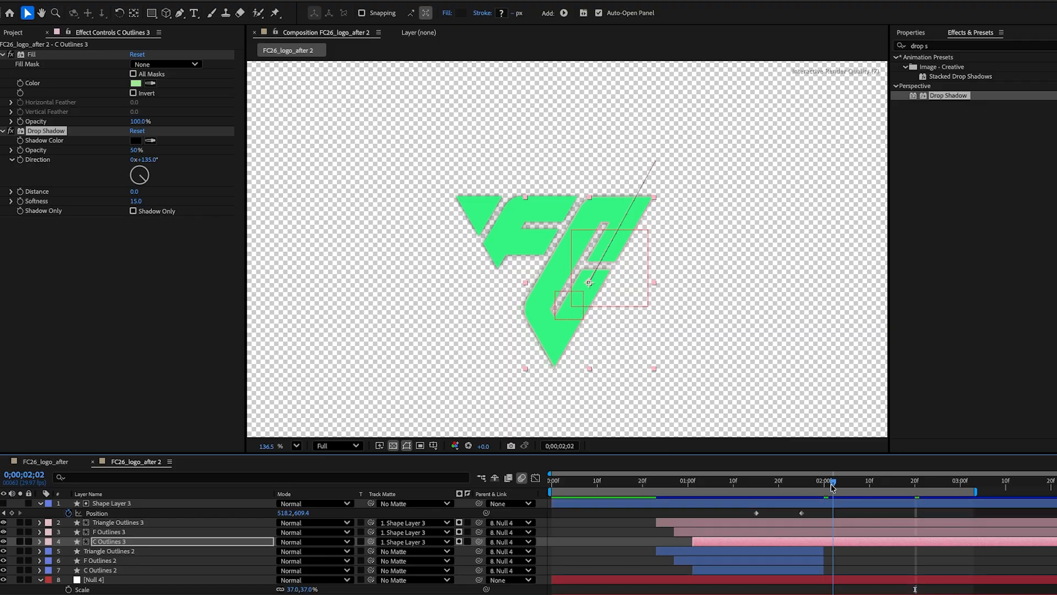
Step: Keyframe Triangle Outlines 3's position at 0;00;02;00 and slide the triangle off to the right at 0;00;02;20
{"action": "left_click", "coordinate": [113, 523]}
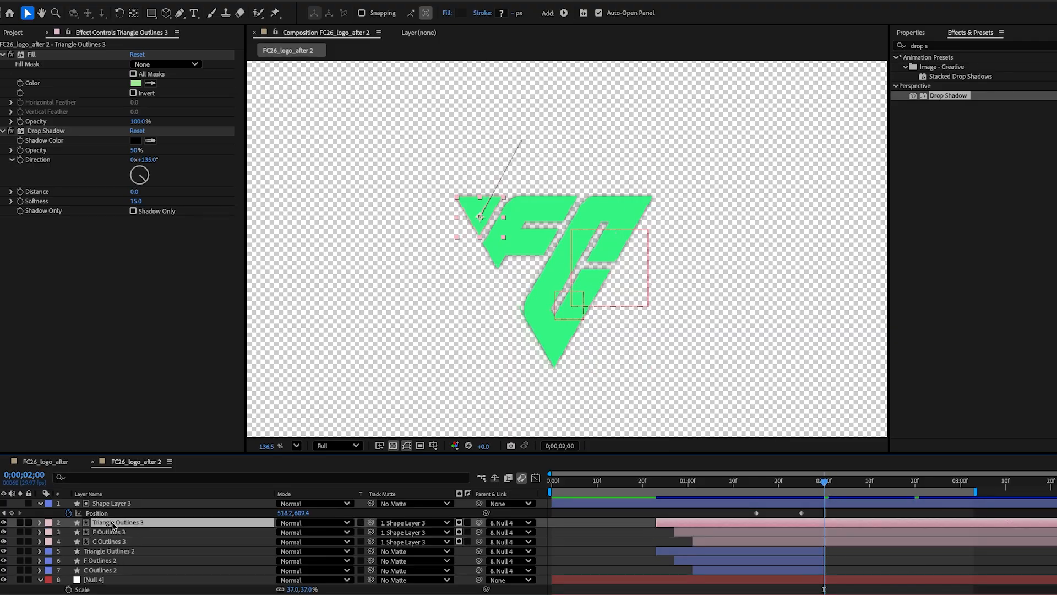
{"action": "key", "text": "p"}
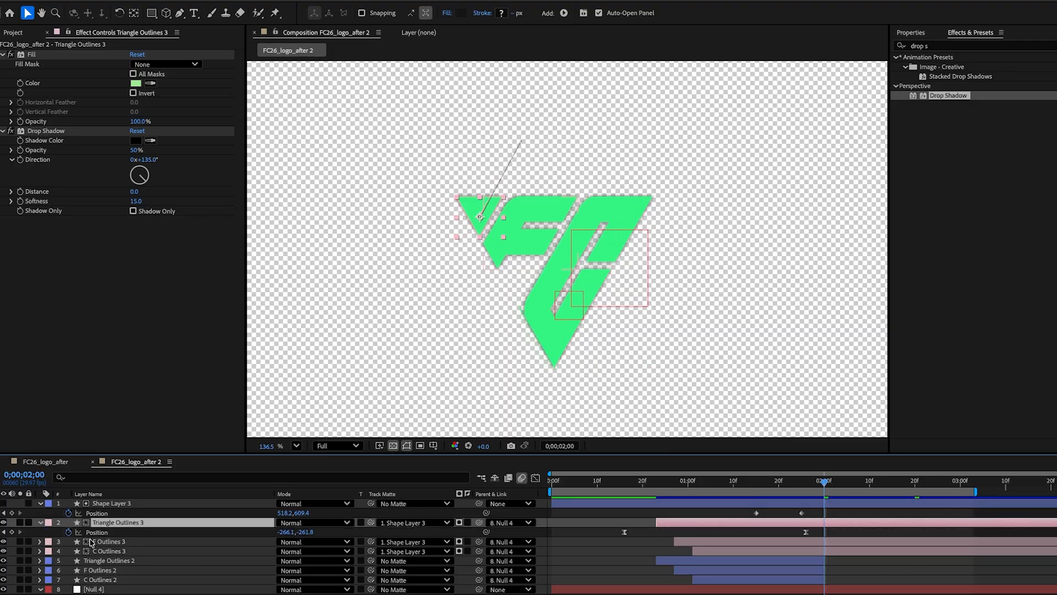
{"action": "left_click", "coordinate": [12, 532]}
{"action": "left_click", "coordinate": [889, 485]}
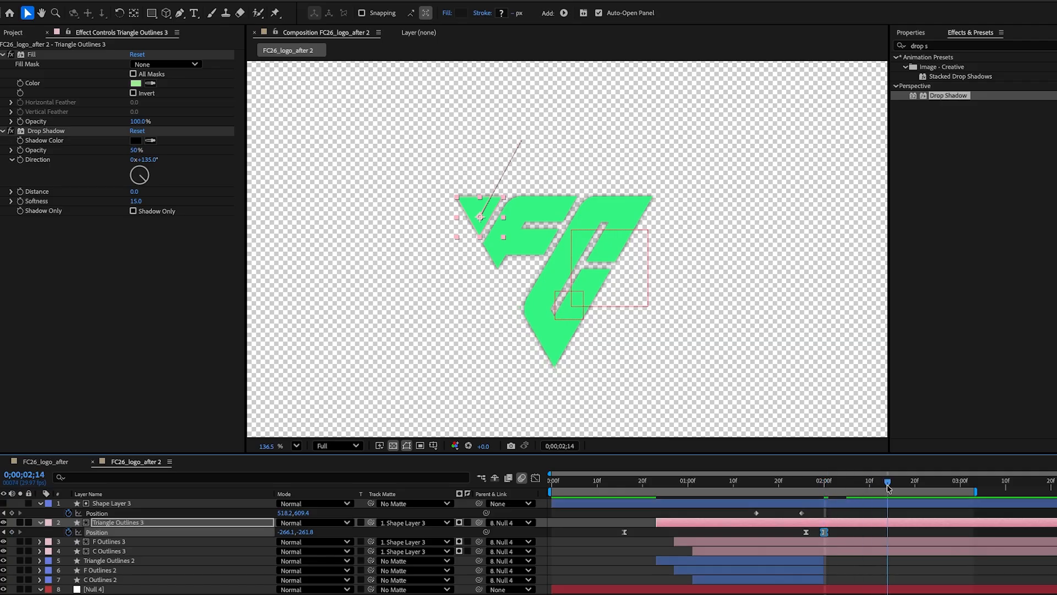
{"action": "left_click_drag", "start_coordinate": [887, 487], "coordinate": [915, 488]}
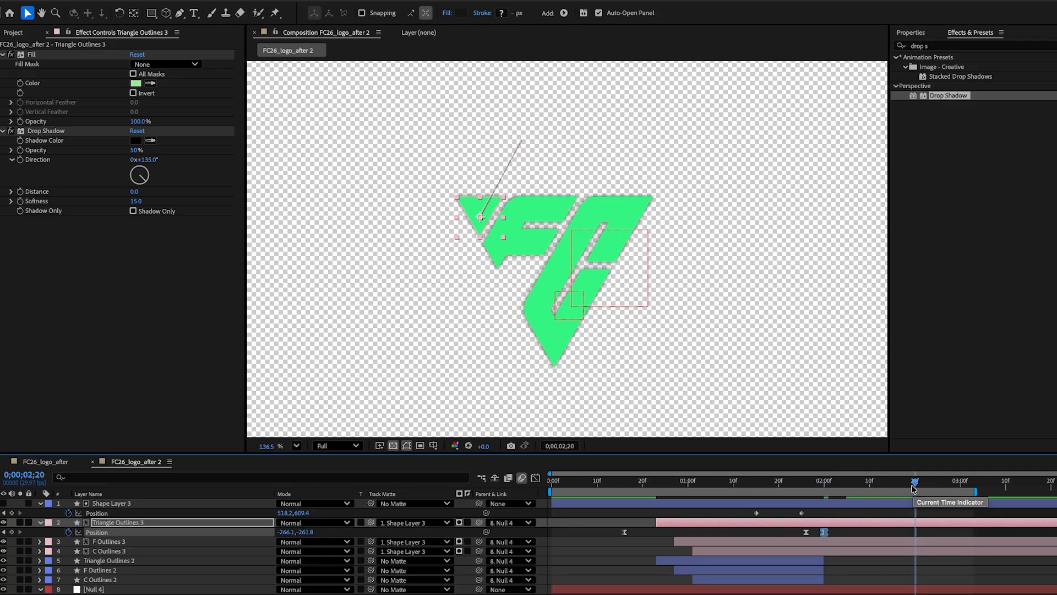
{"action": "left_click_drag", "start_coordinate": [481, 217], "coordinate": [683, 220]}
Step: Keyframe the F and C Outlines 3 positions near 0;00;02;00 and slide both pieces right around 0;00;02;21
{"action": "left_click", "coordinate": [828, 483]}
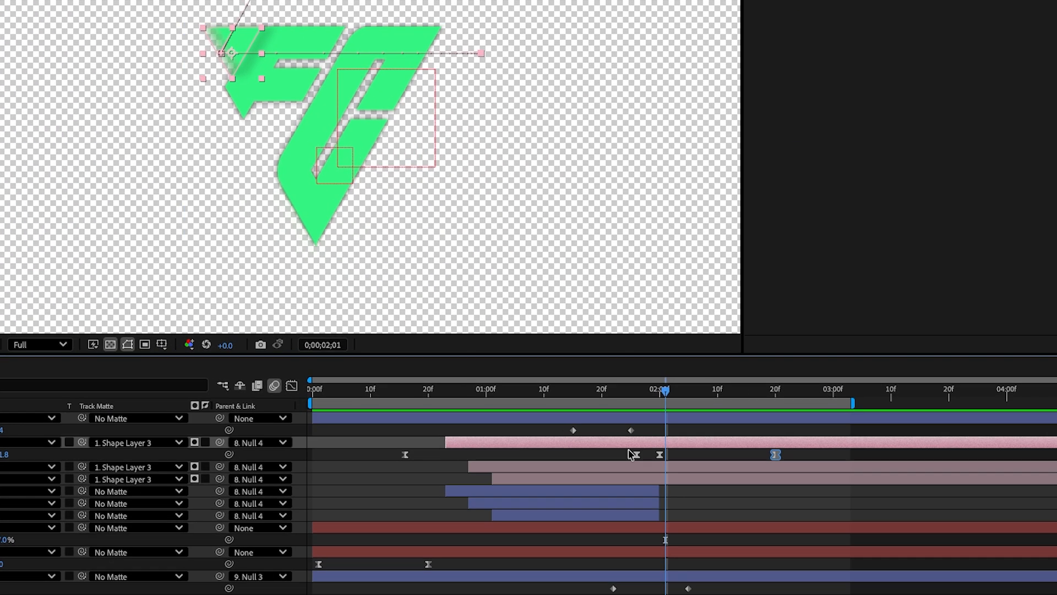
{"action": "left_click", "coordinate": [664, 467]}
{"action": "key", "text": "u"}
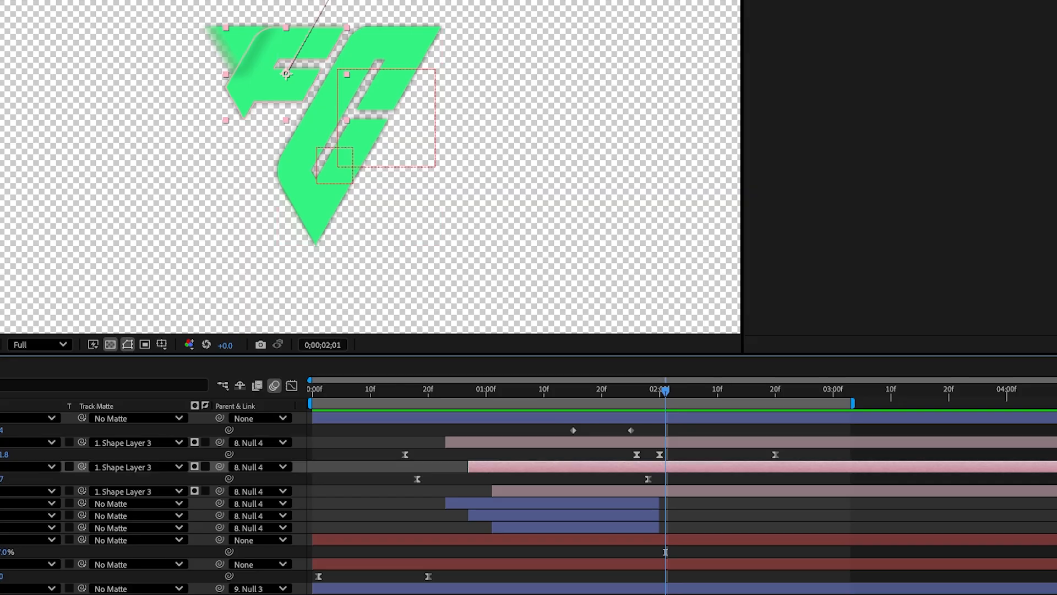
{"action": "left_click_drag", "start_coordinate": [666, 391], "coordinate": [782, 407]}
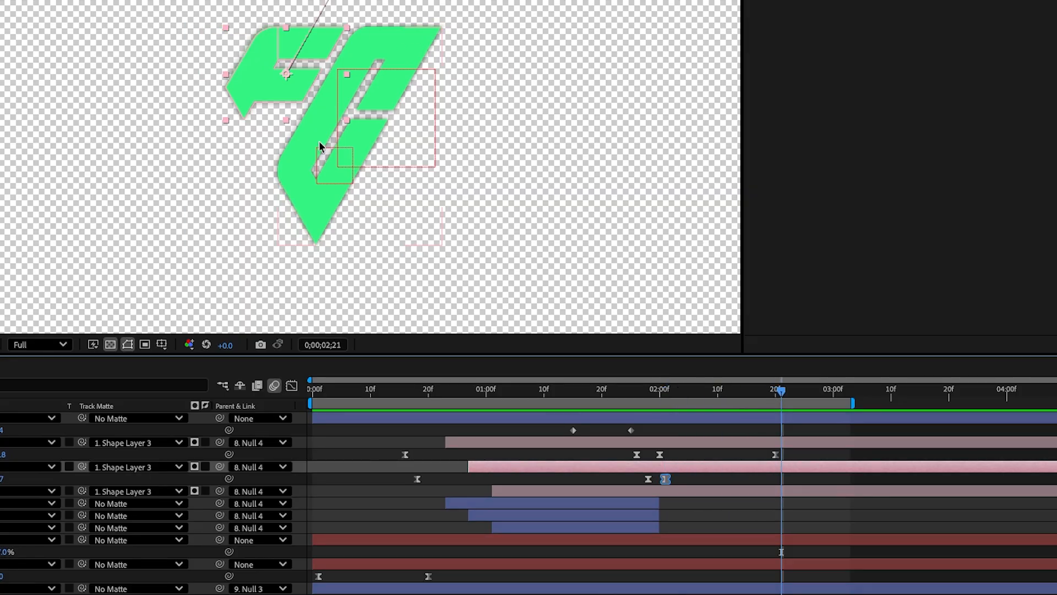
{"action": "left_click_drag", "start_coordinate": [288, 86], "coordinate": [479, 98]}
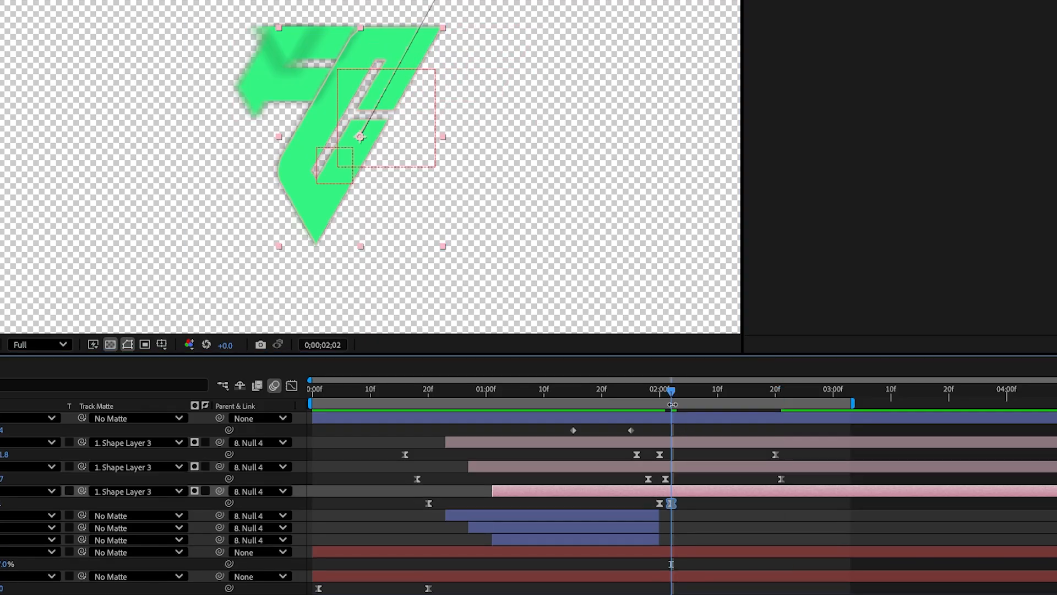
{"action": "left_click_drag", "start_coordinate": [673, 405], "coordinate": [787, 406]}
{"action": "left_click_drag", "start_coordinate": [360, 137], "coordinate": [463, 137]}
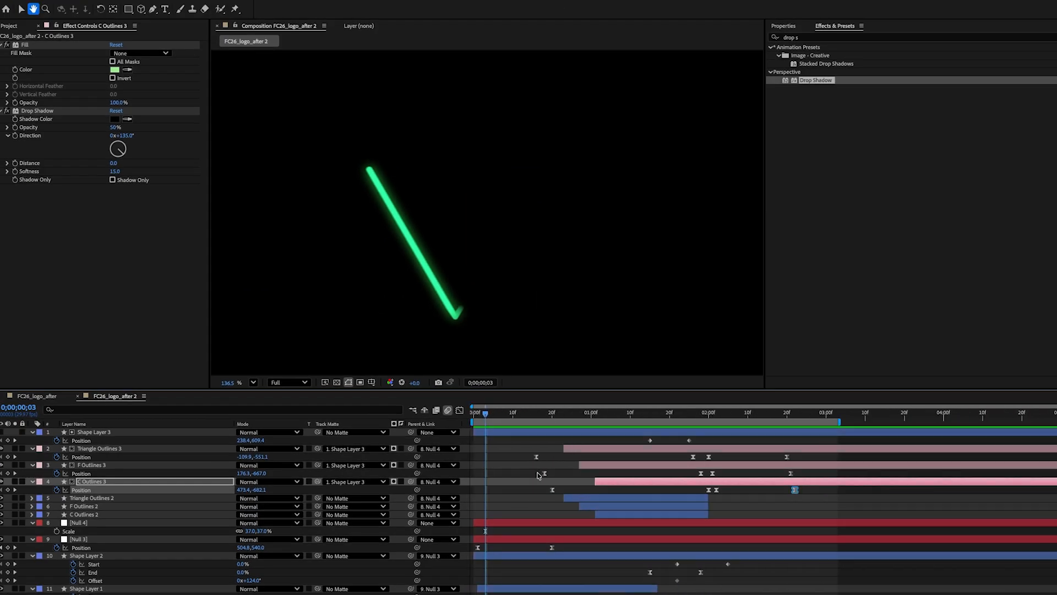
Step: Preview the finished logo animation from the start
{"action": "key", "text": "space"}
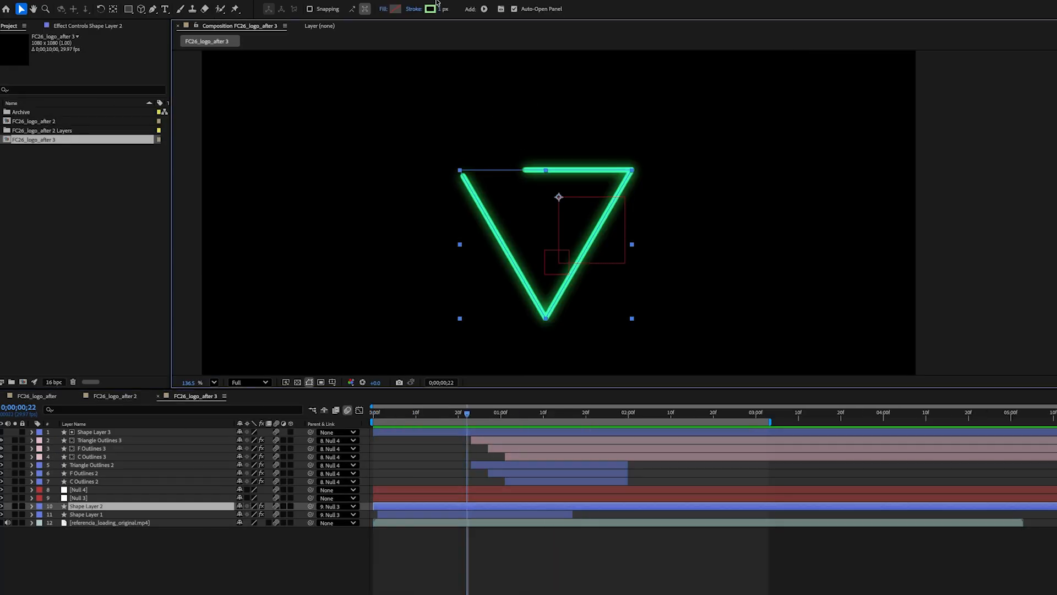
{"action": "left_click", "coordinate": [430, 9]}
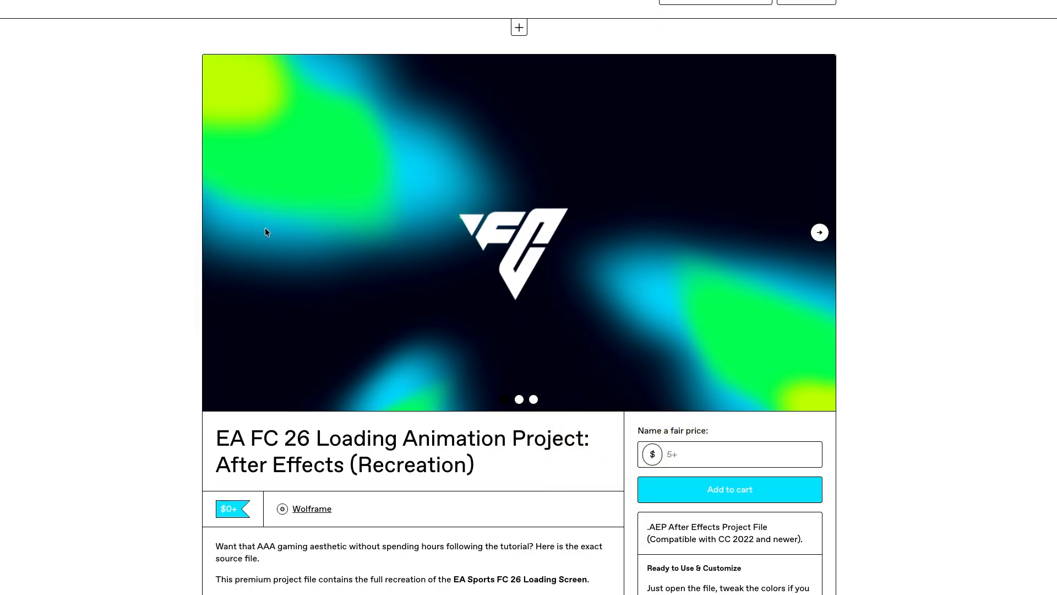
Step: Switch to the browser and view the EA FC 26 Loading Animation Project page's preview carousel and description
{"action": "left_click", "coordinate": [819, 233]}
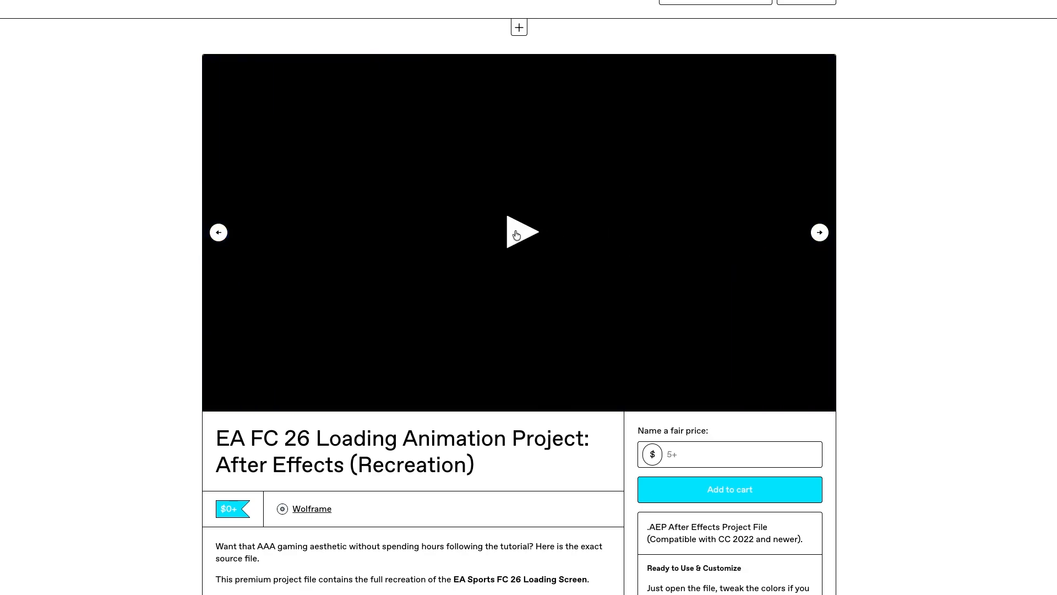
{"action": "left_click", "coordinate": [522, 231]}
{"action": "scroll", "coordinate": [620, 270], "scroll_direction": "down", "scroll_amount": 1}
{"action": "scroll", "coordinate": [621, 217], "scroll_direction": "down", "scroll_amount": 2}
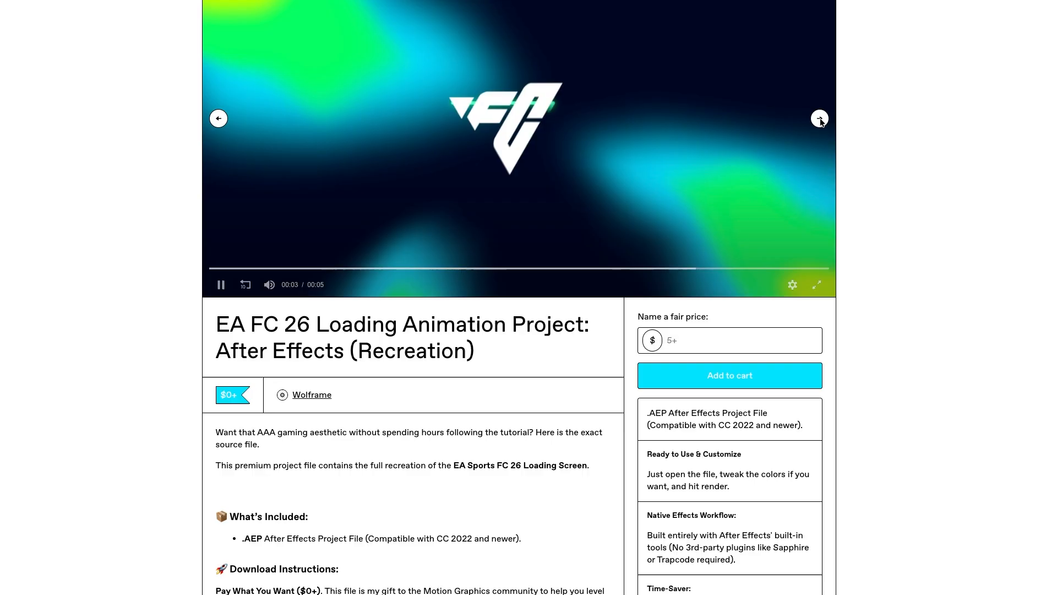
{"action": "left_click", "coordinate": [819, 118]}
{"action": "scroll", "coordinate": [468, 141], "scroll_direction": "down", "scroll_amount": 1}
{"action": "scroll", "coordinate": [468, 141], "scroll_direction": "down", "scroll_amount": 4}
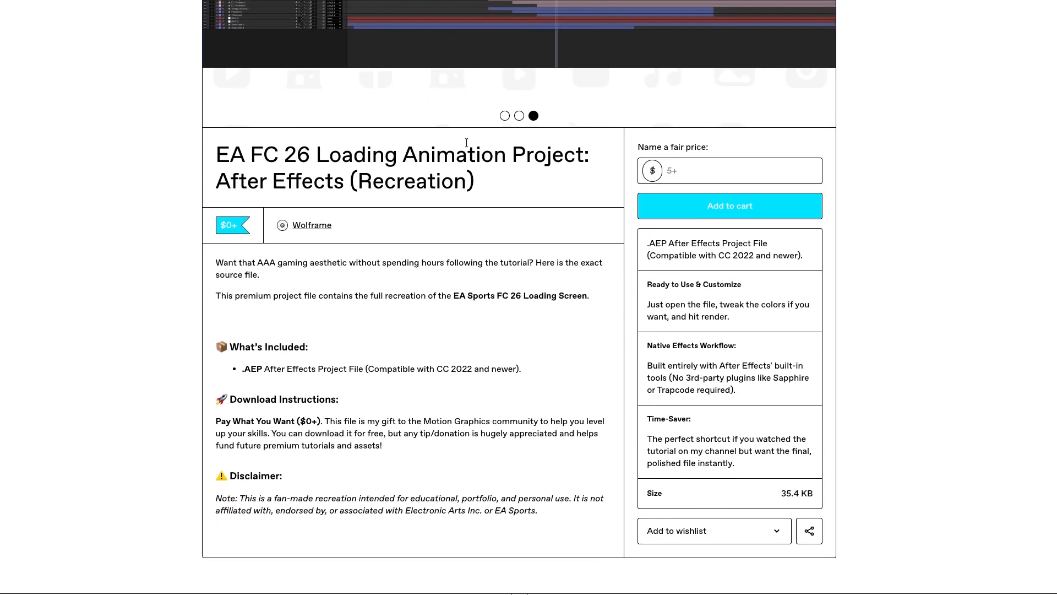